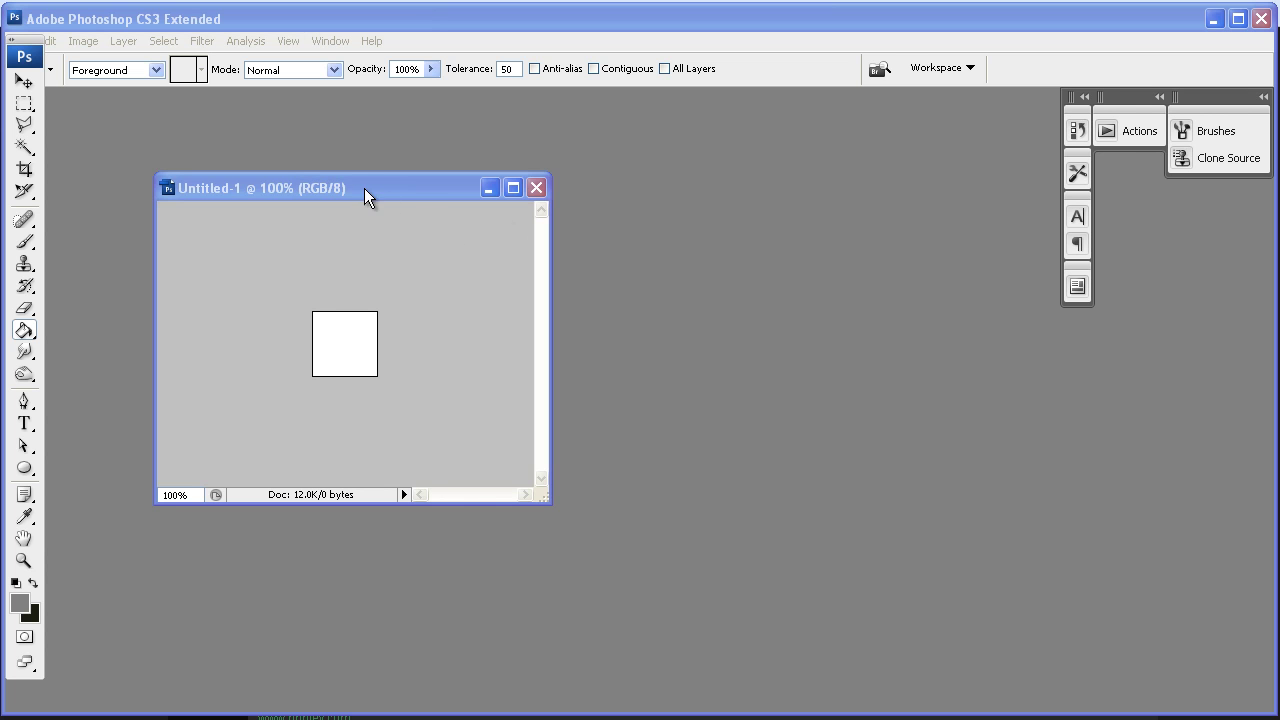
{"action": "left_click_drag", "start_coordinate": [364, 188], "coordinate": [238, 97]}
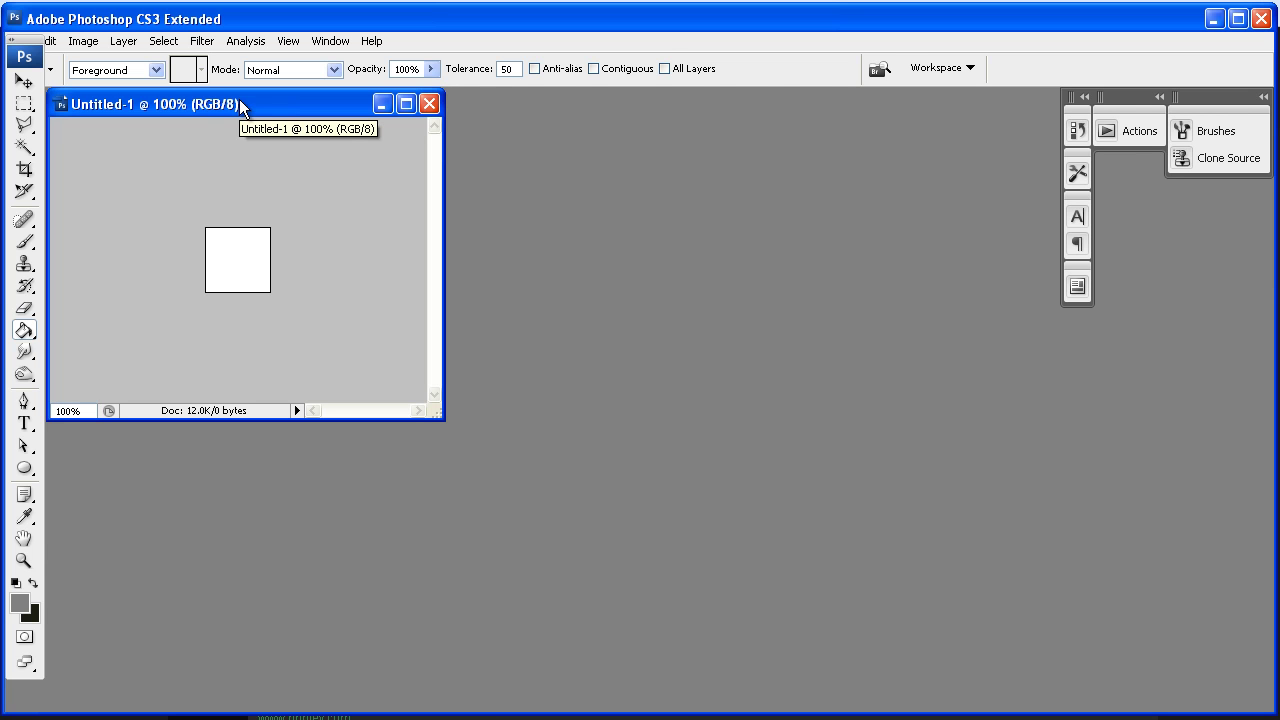
{"action": "left_click_drag", "start_coordinate": [443, 419], "coordinate": [452, 511]}
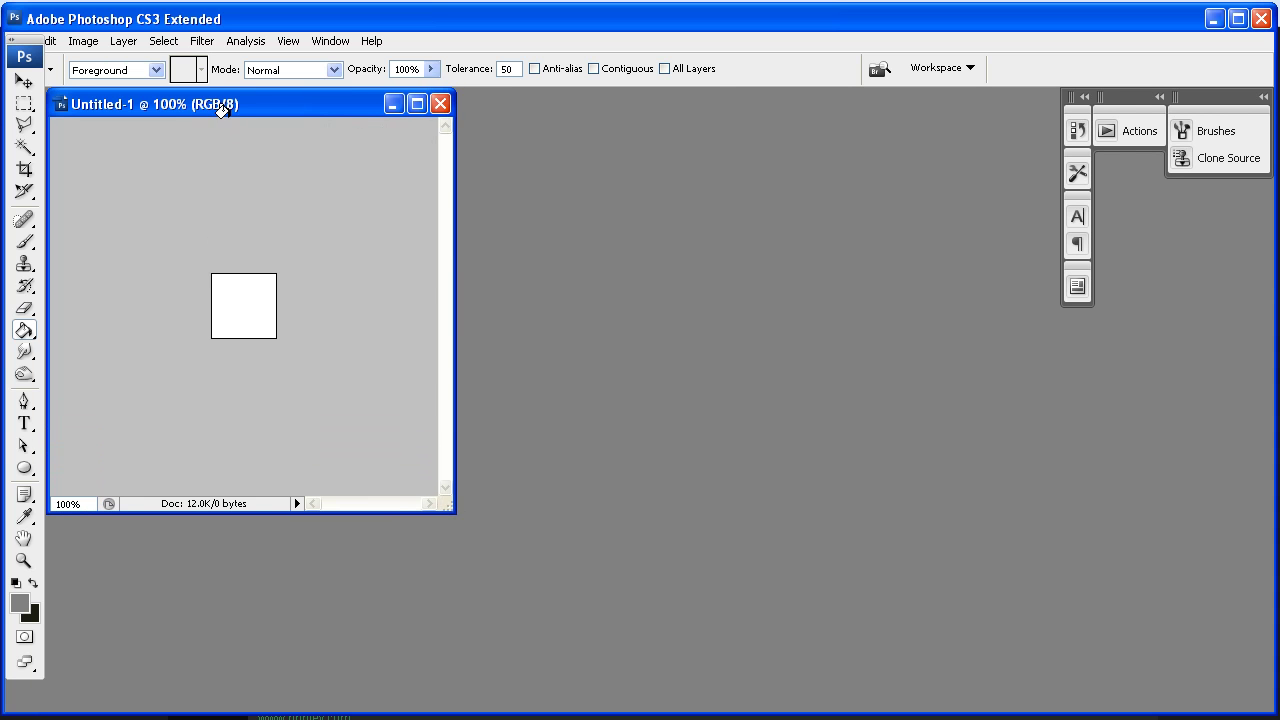
{"action": "left_click_drag", "start_coordinate": [269, 110], "coordinate": [818, 104]}
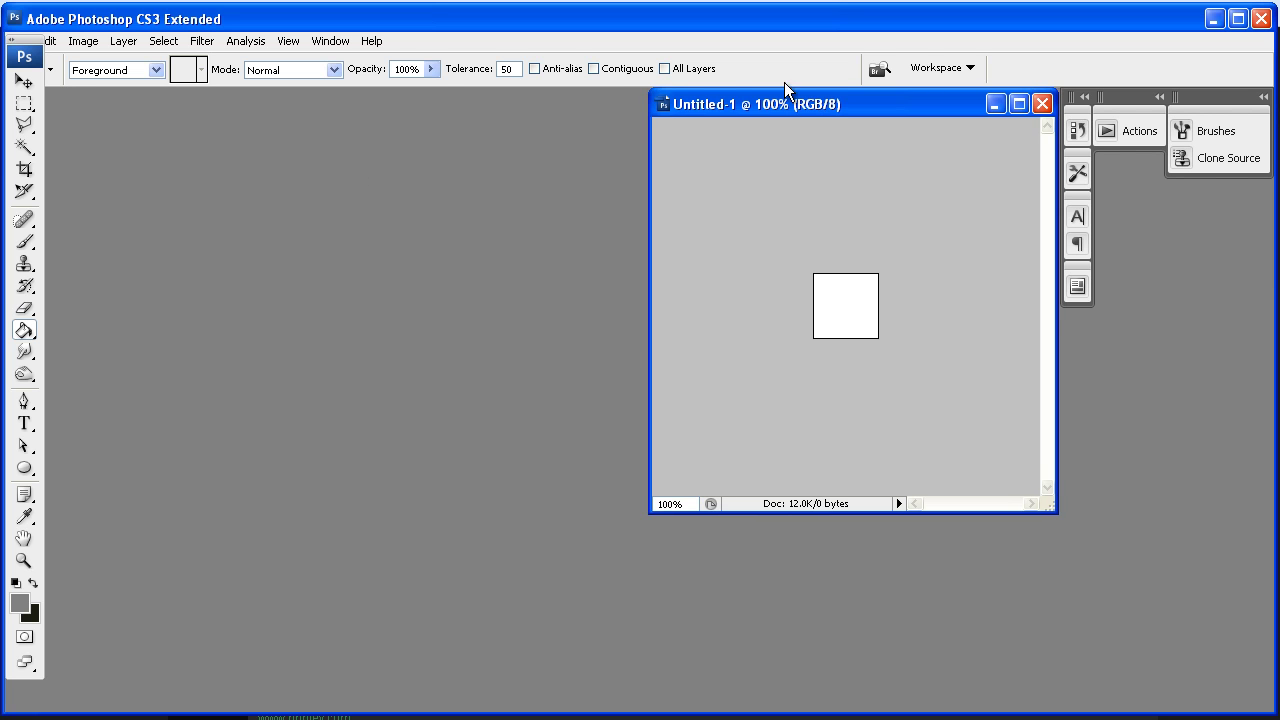
{"action": "left_click_drag", "start_coordinate": [802, 110], "coordinate": [200, 112]}
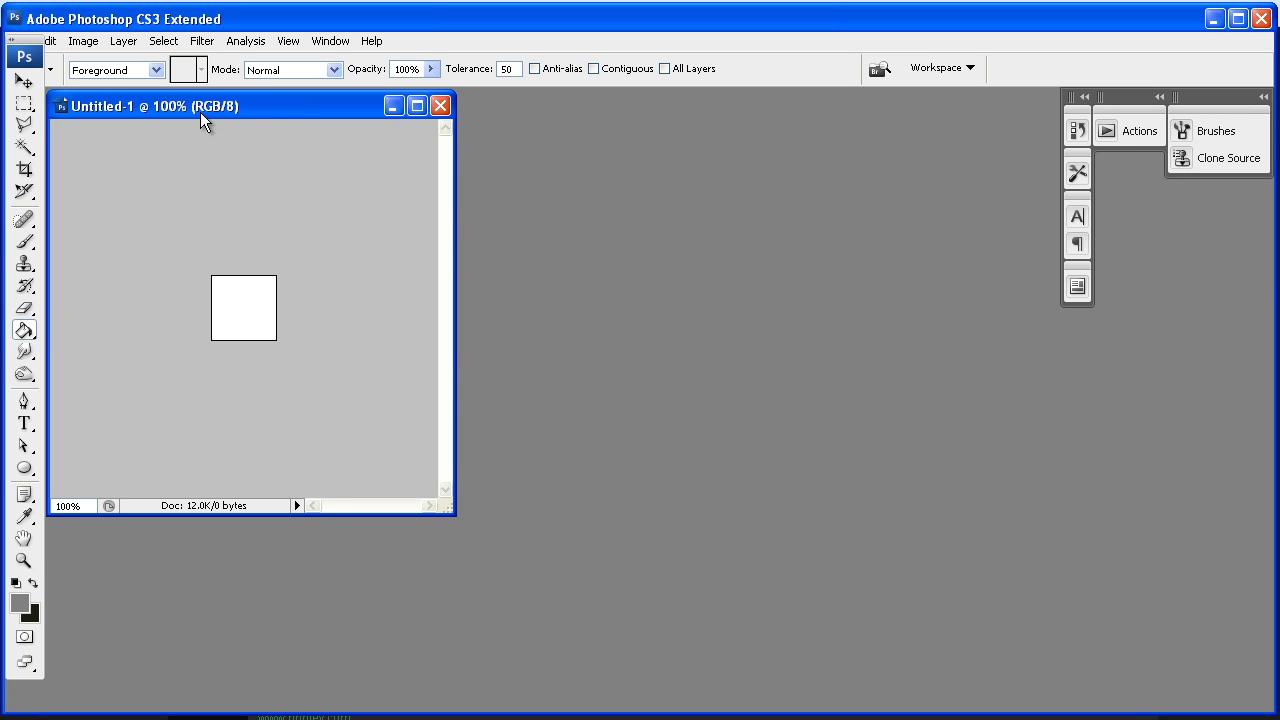
{"action": "mouse_move", "coordinate": [200, 112]}
{"action": "left_mouse_down"}
{"action": "mouse_move", "coordinate": [586, 134]}
{"action": "mouse_move", "coordinate": [238, 126]}
{"action": "mouse_move", "coordinate": [210, 107]}
{"action": "left_mouse_up"}
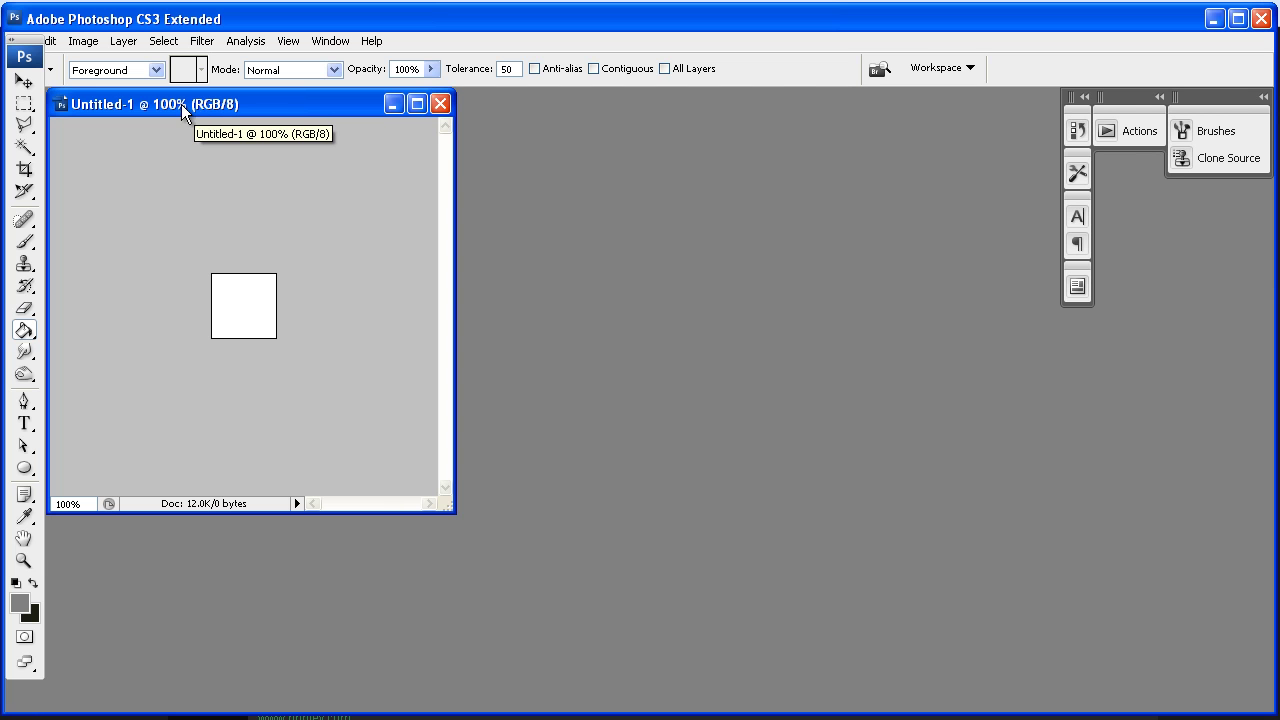
{"action": "left_click_drag", "start_coordinate": [180, 104], "coordinate": [181, 105]}
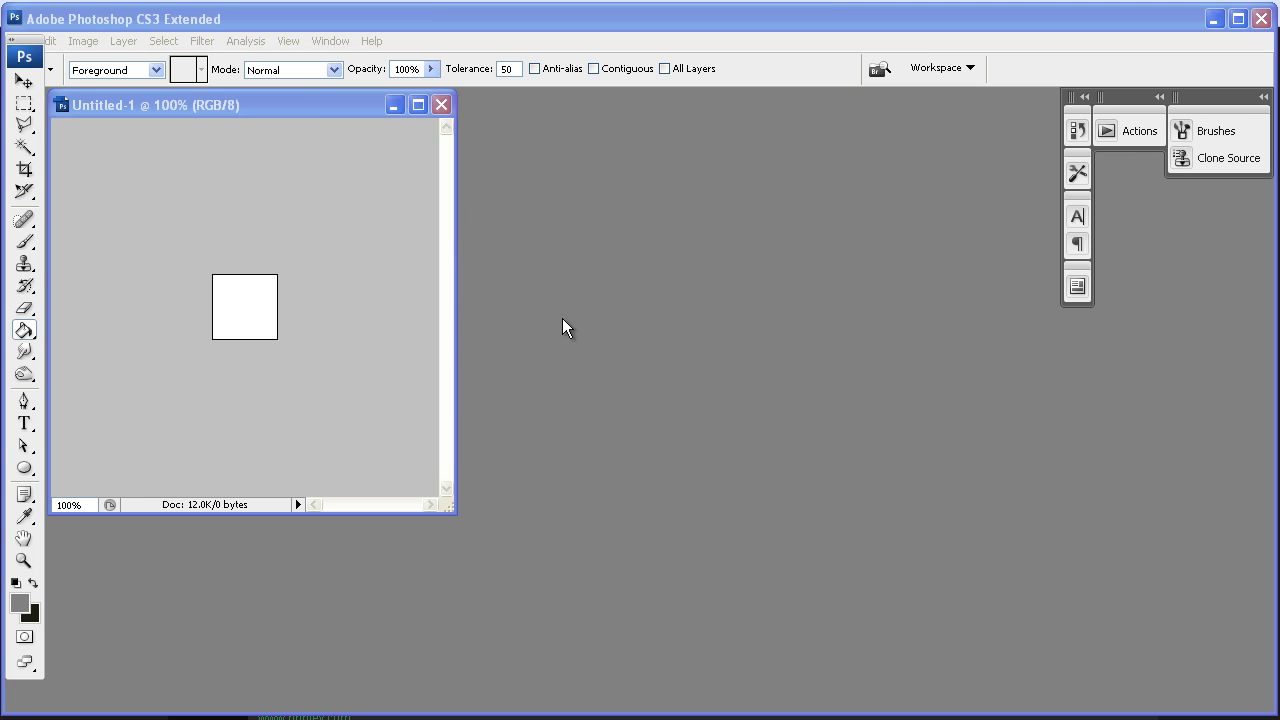
{"action": "left_click_drag", "start_coordinate": [233, 112], "coordinate": [255, 124]}
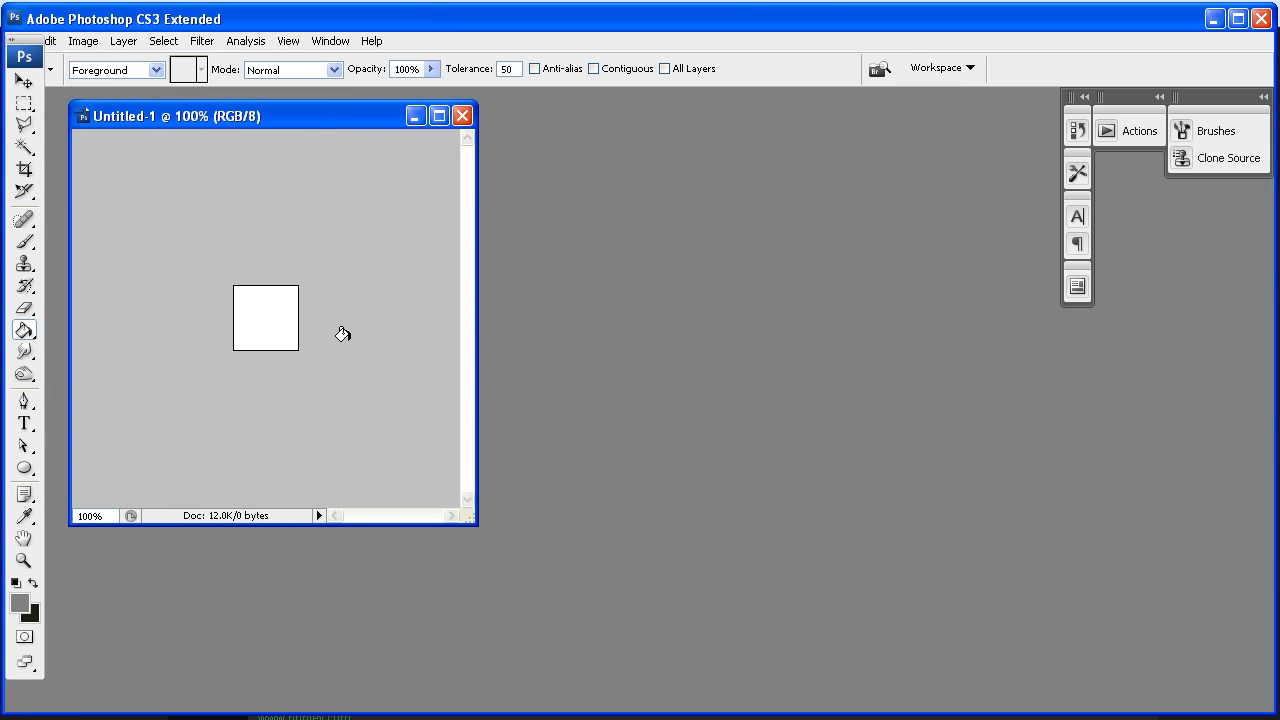
Step: Show the document's layers and add three new empty layers above the Background
{"action": "left_click", "coordinate": [327, 42]}
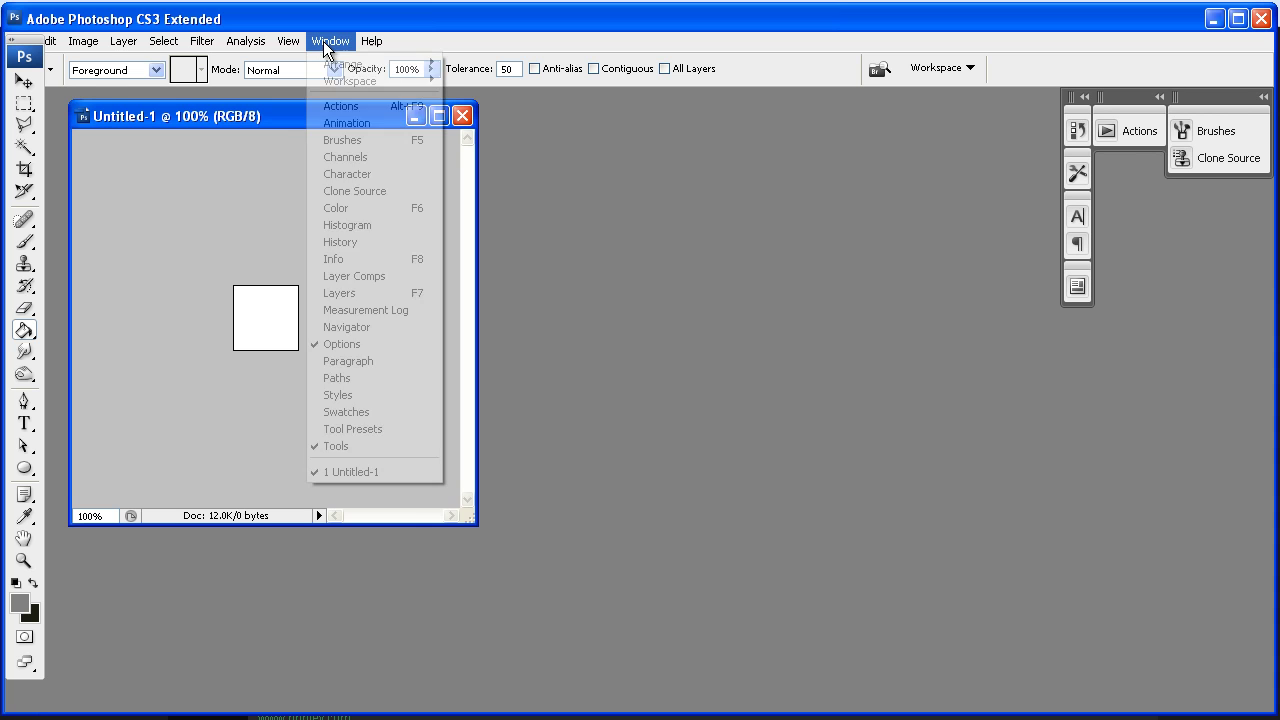
{"action": "left_click", "coordinate": [360, 292]}
{"action": "left_click_drag", "start_coordinate": [1279, 97], "coordinate": [1242, 17]}
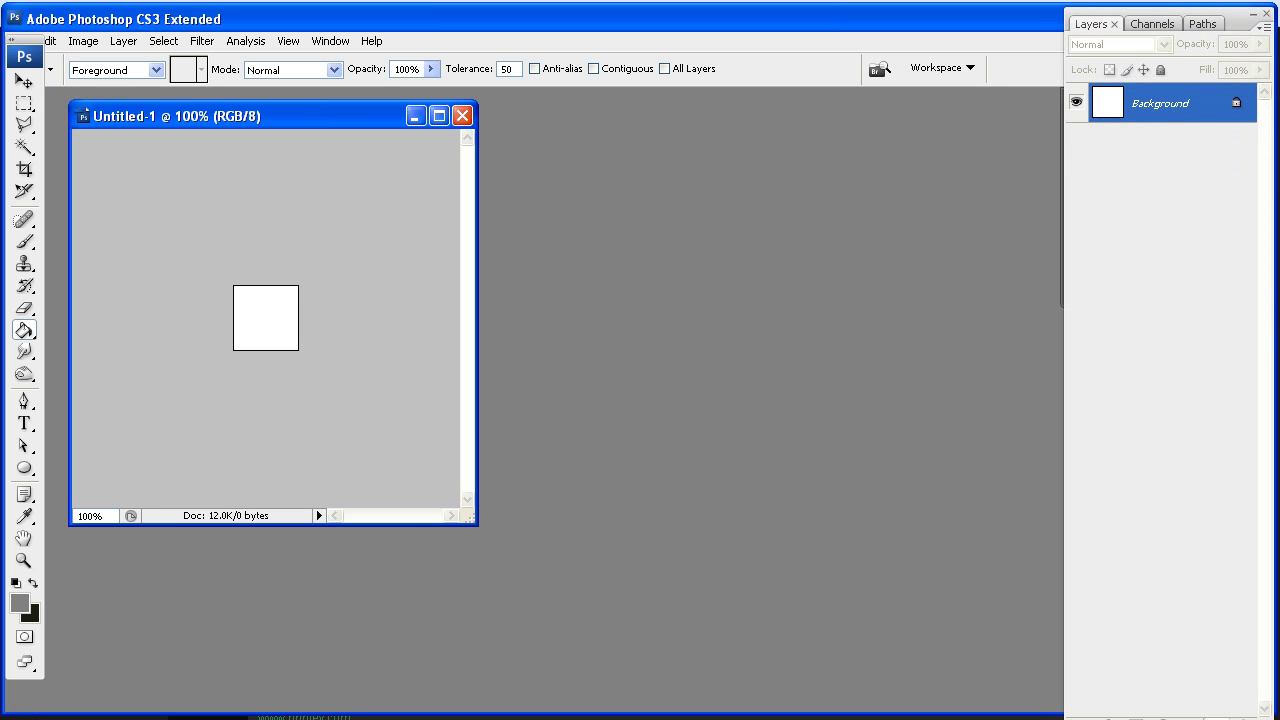
{"action": "left_click", "coordinate": [1208, 717]}
{"action": "left_click", "coordinate": [1208, 717]}
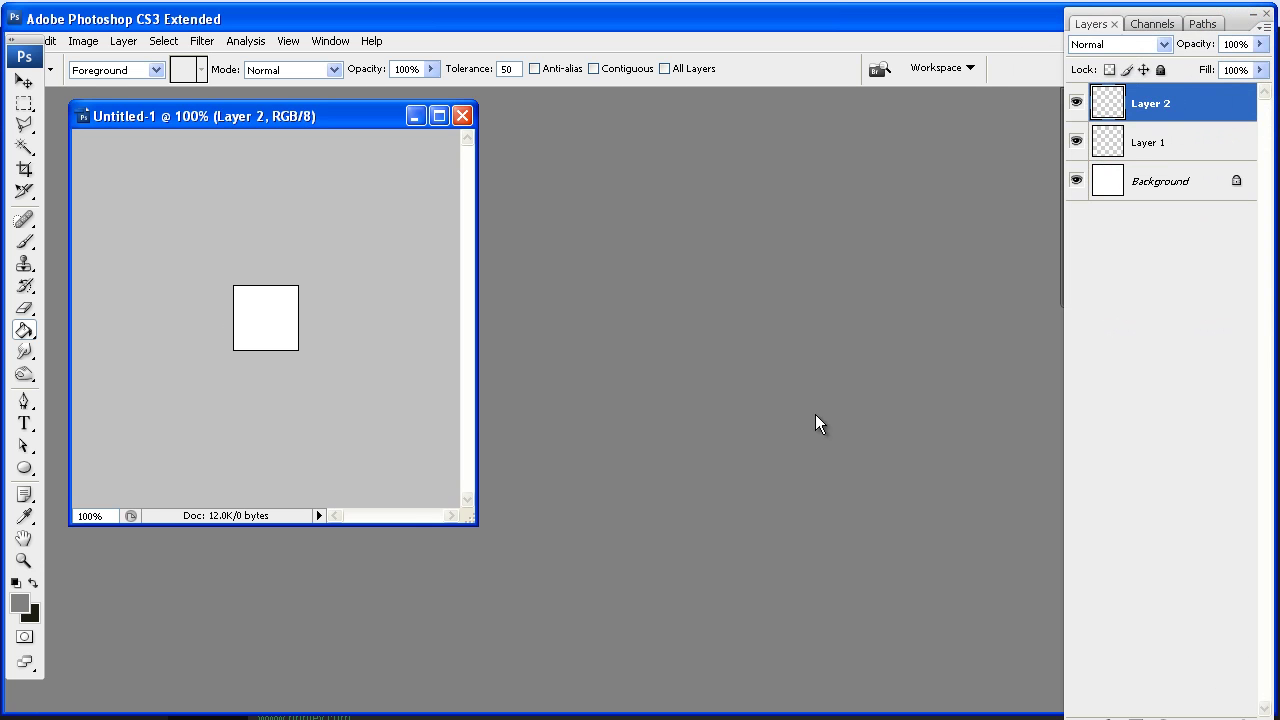
{"action": "left_click", "coordinate": [1212, 716]}
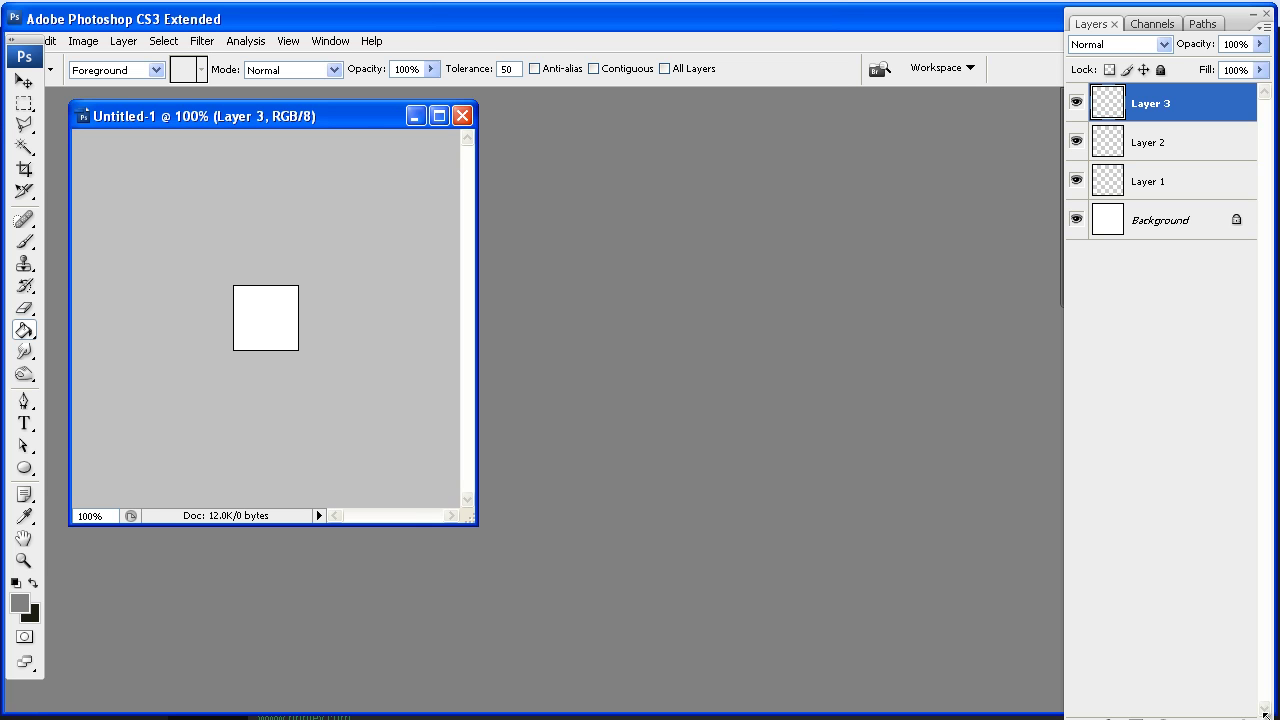
Step: Fill Layer 1 with the neutral gray foreground colour, RGB 128, 128, 128
{"action": "left_click", "coordinate": [1125, 189]}
{"action": "left_click", "coordinate": [19, 603]}
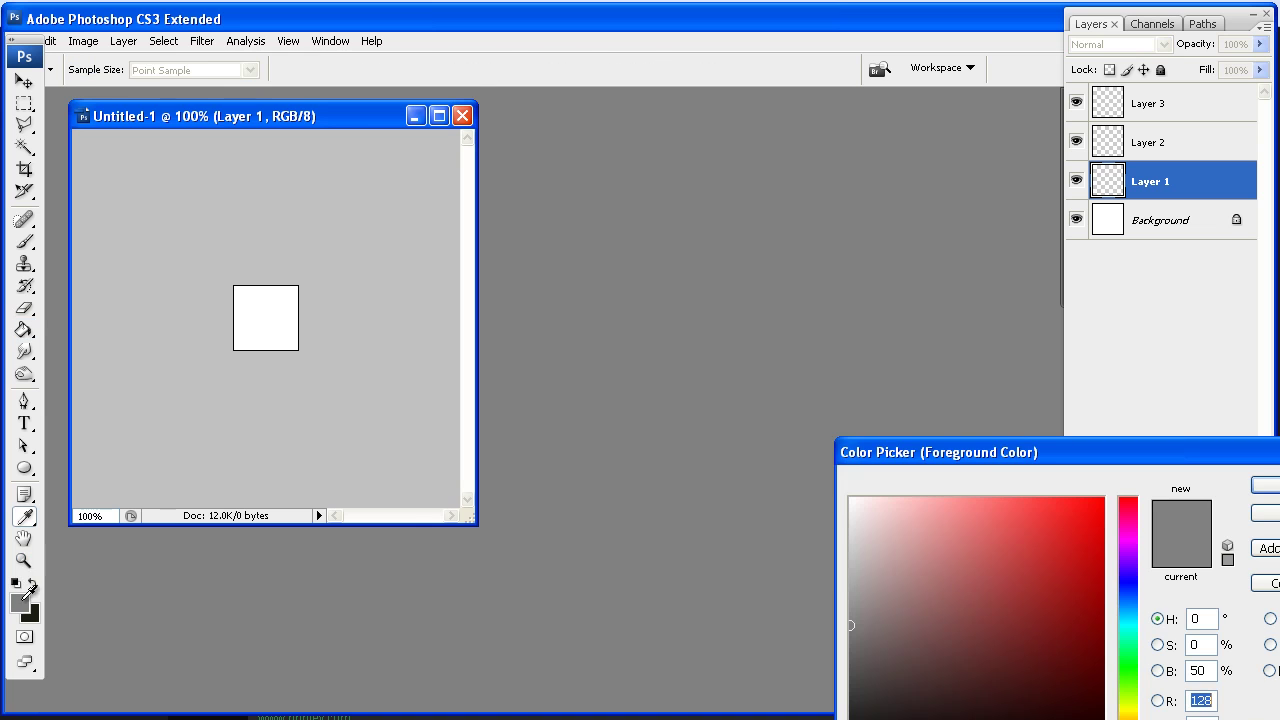
{"action": "key", "text": "Return"}
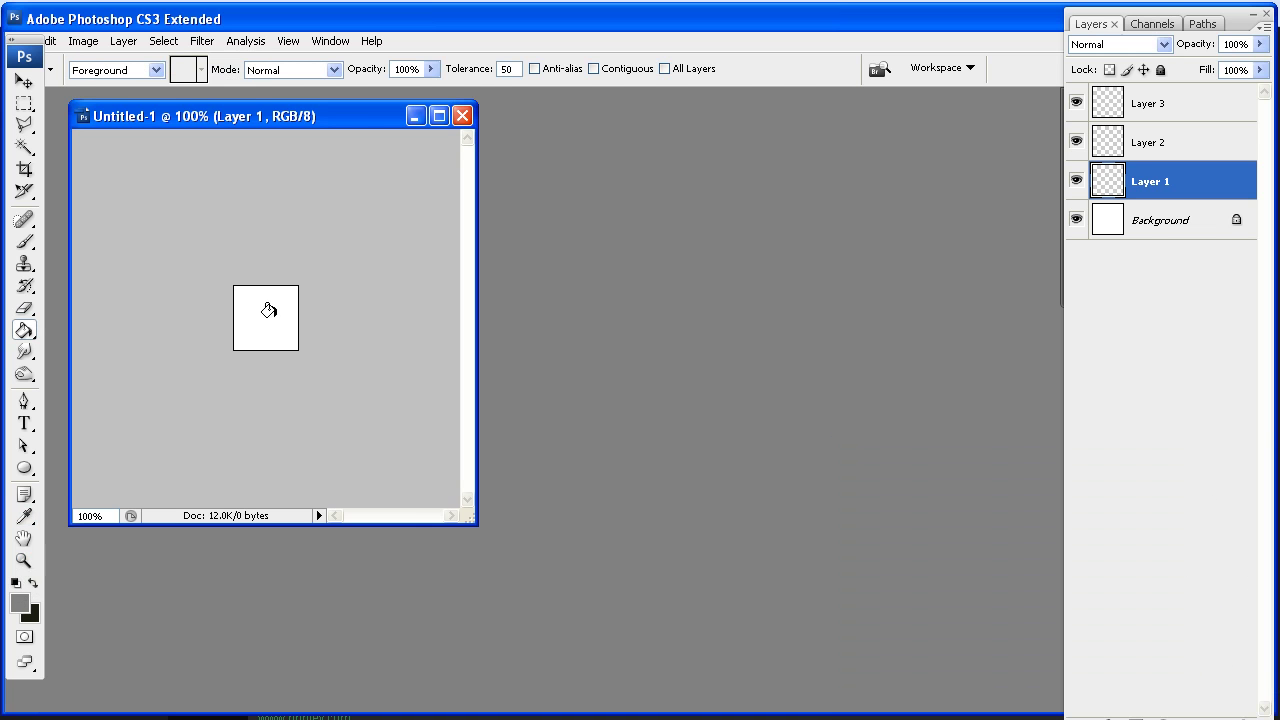
{"action": "left_click", "coordinate": [268, 311]}
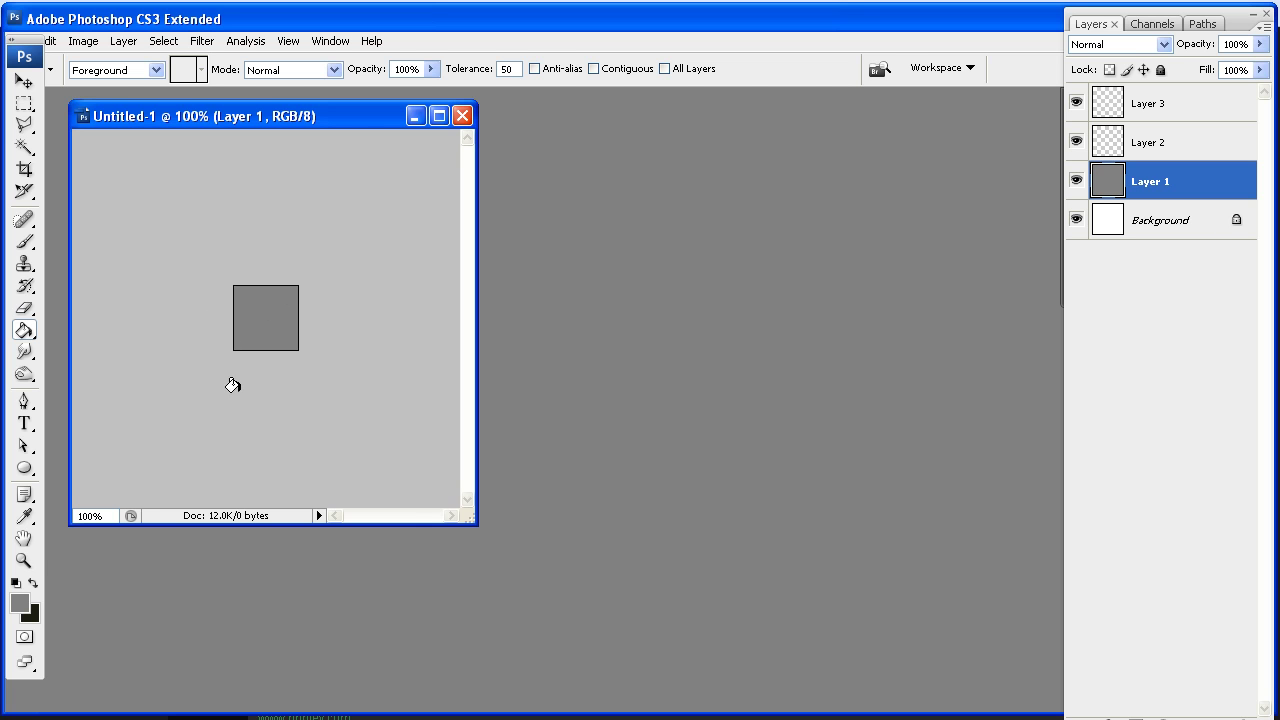
Step: Select Layer 2 and open the foreground colour's Color Picker, placing it so all its values are visible
{"action": "left_click", "coordinate": [1175, 148]}
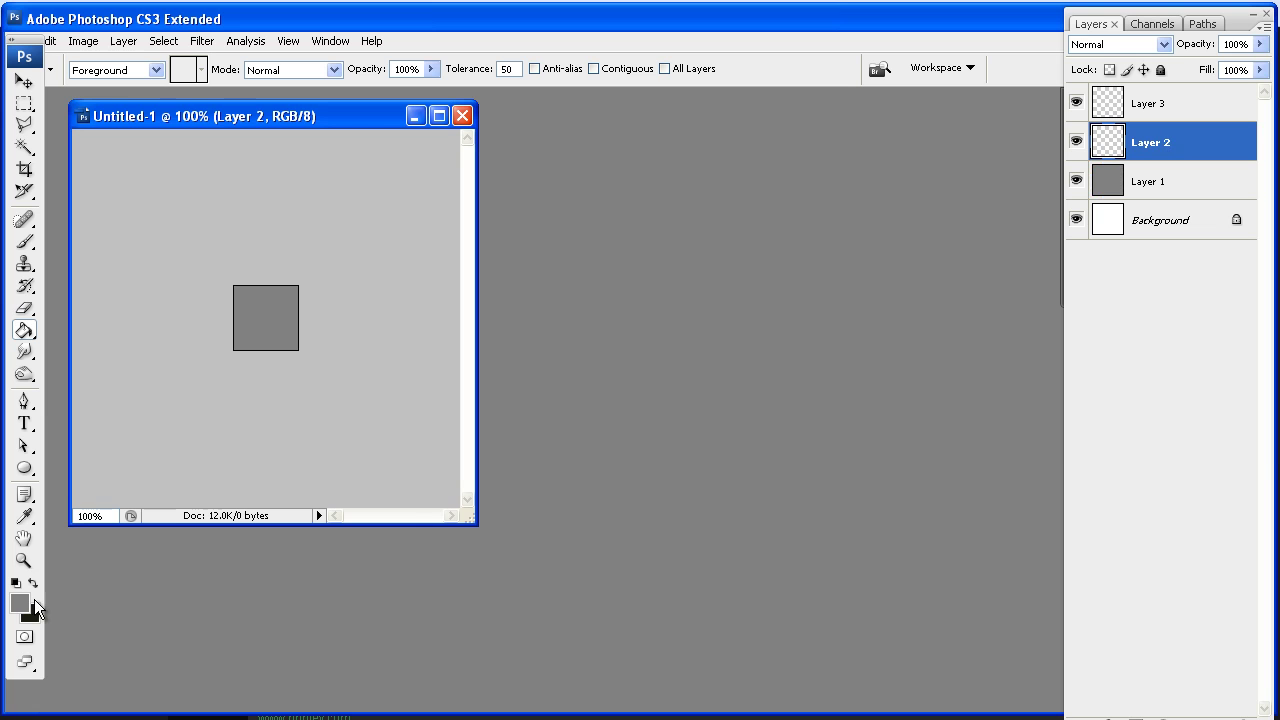
{"action": "left_click", "coordinate": [22, 603]}
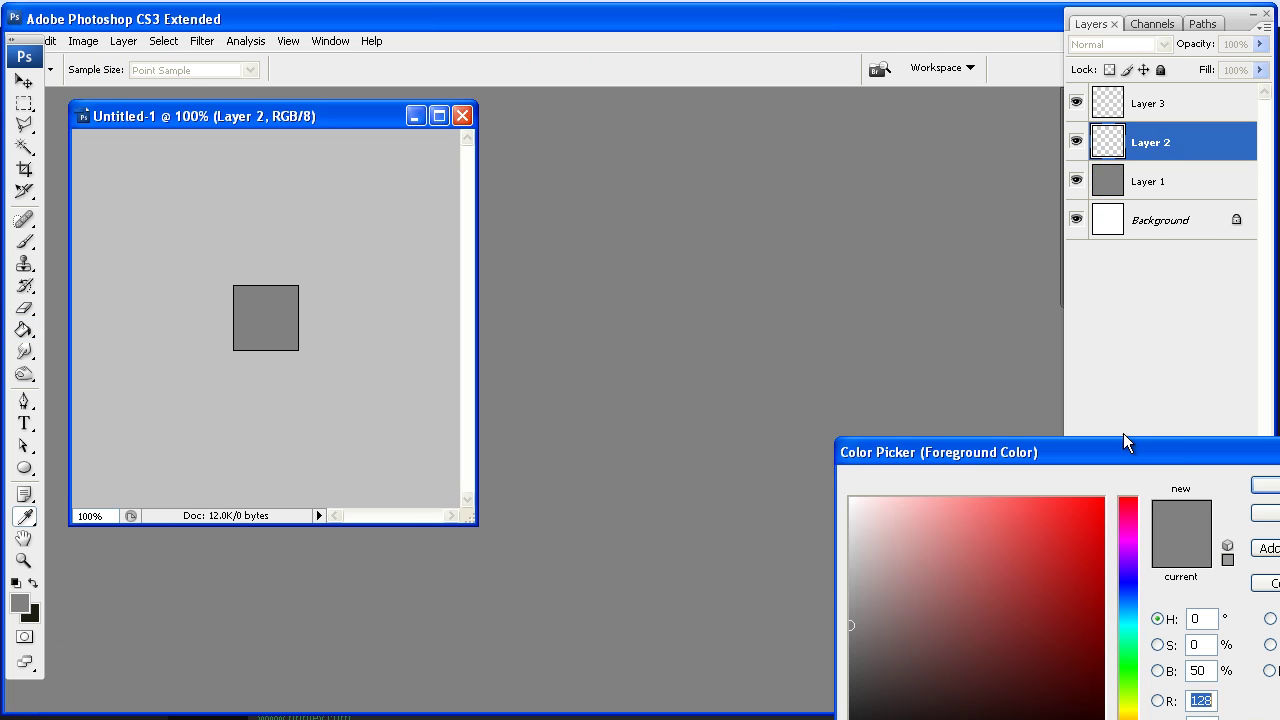
{"action": "left_click_drag", "start_coordinate": [1121, 452], "coordinate": [1011, 358]}
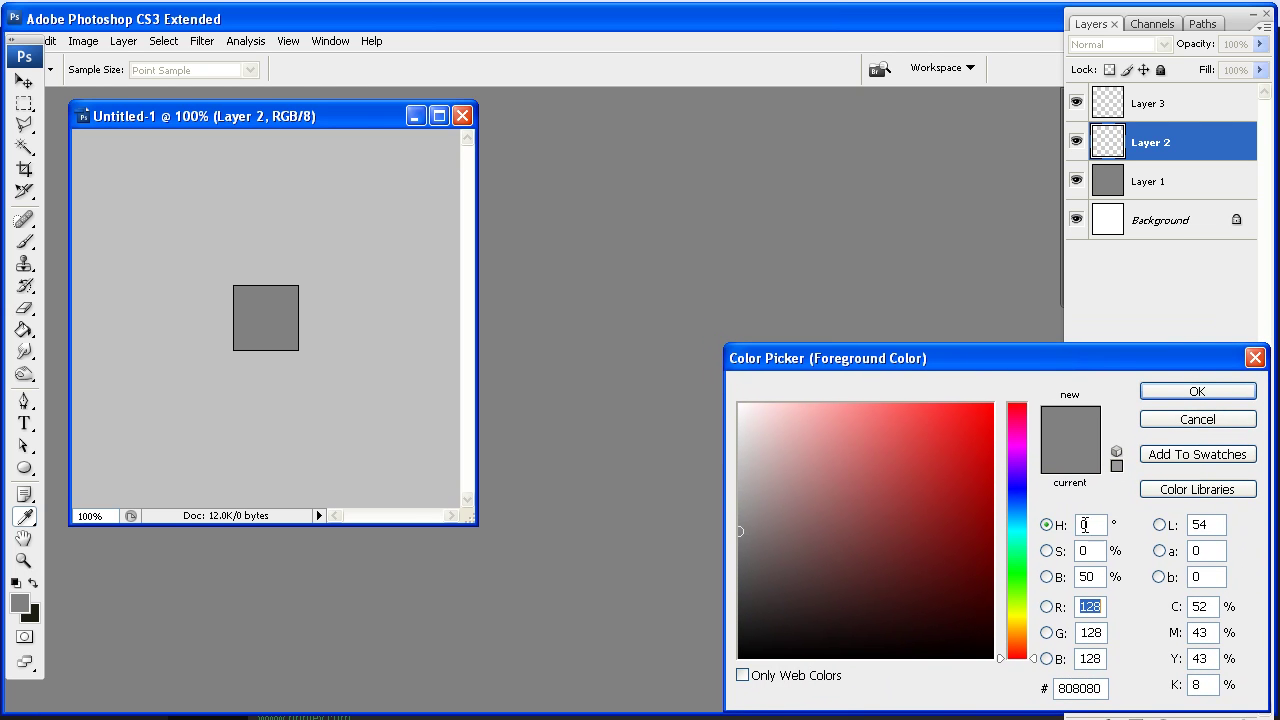
{"action": "type", "text": "255"}
{"action": "key", "text": "Tab"}
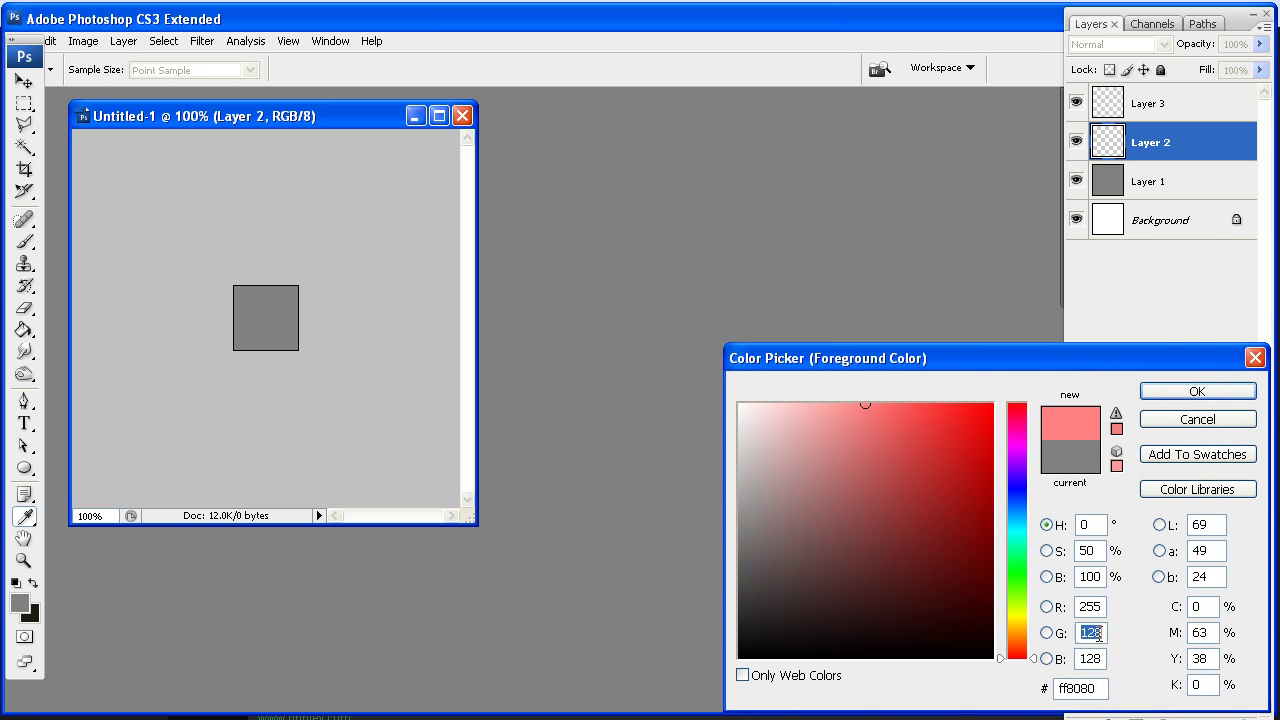
{"action": "type", "text": "255"}
{"action": "key", "text": "Tab"}
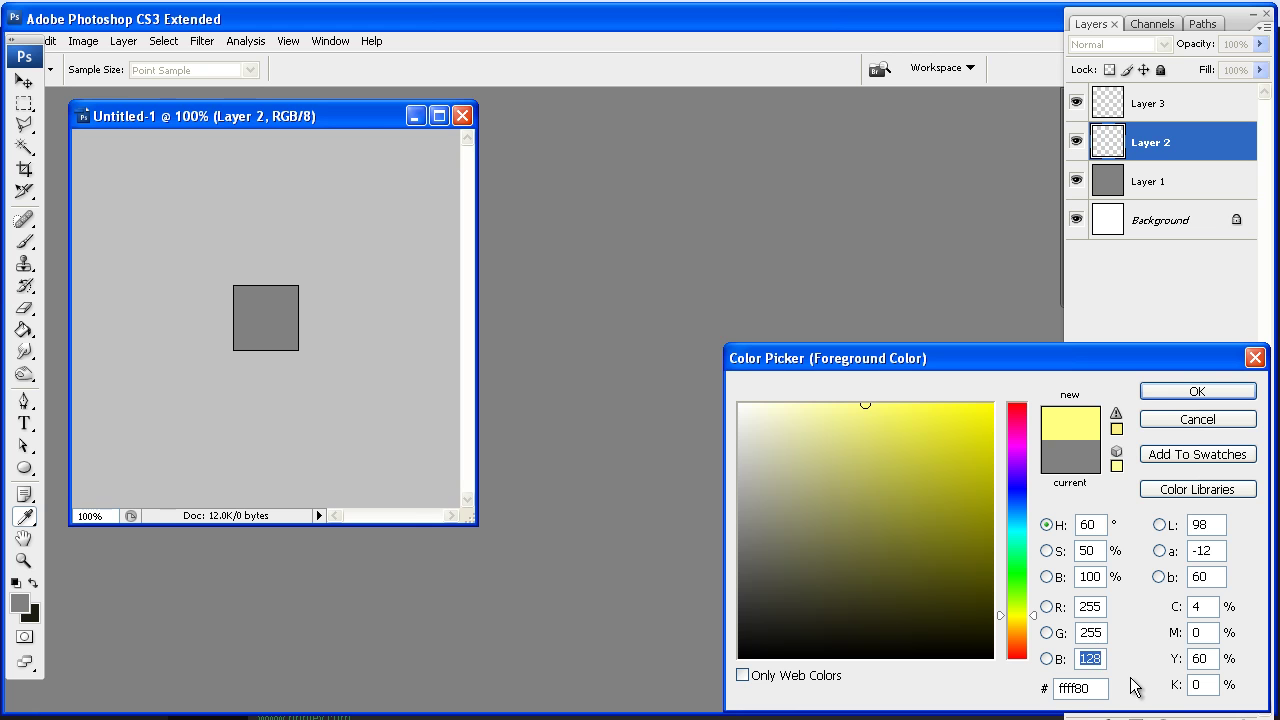
Step: Set the foreground colour to RGB 128, 128, 255 and fill Layer 2 with it
{"action": "left_click", "coordinate": [1092, 607]}
{"action": "type", "text": "128"}
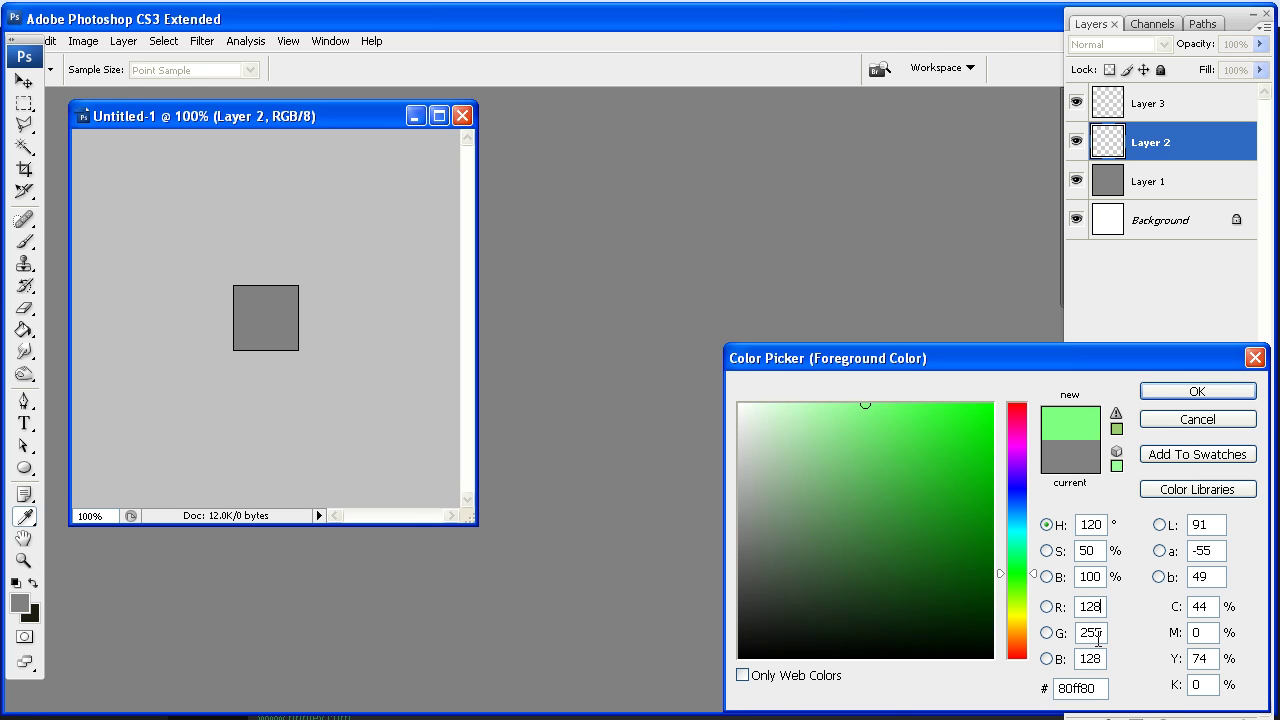
{"action": "key", "text": "Tab"}
{"action": "type", "text": "128"}
{"action": "left_click", "coordinate": [1097, 659]}
{"action": "type", "text": "255"}
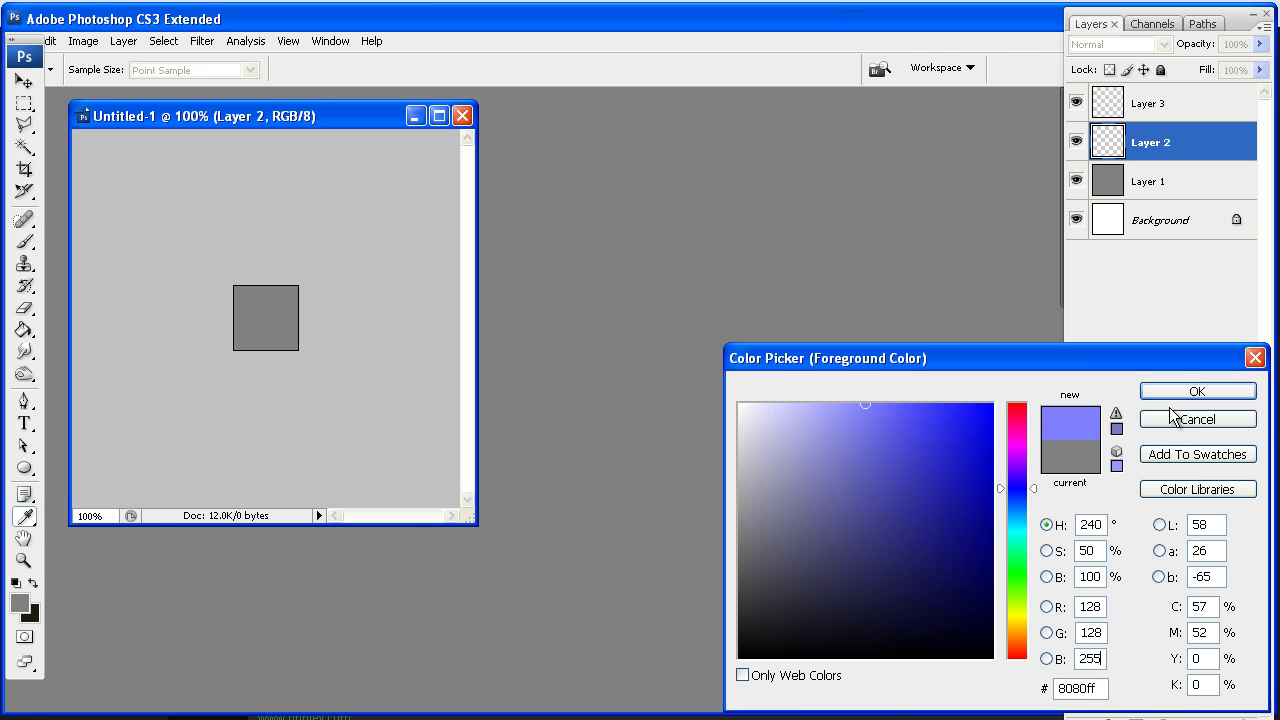
{"action": "type", "text": "g"}
{"action": "left_click", "coordinate": [1180, 391]}
{"action": "left_click", "coordinate": [278, 304]}
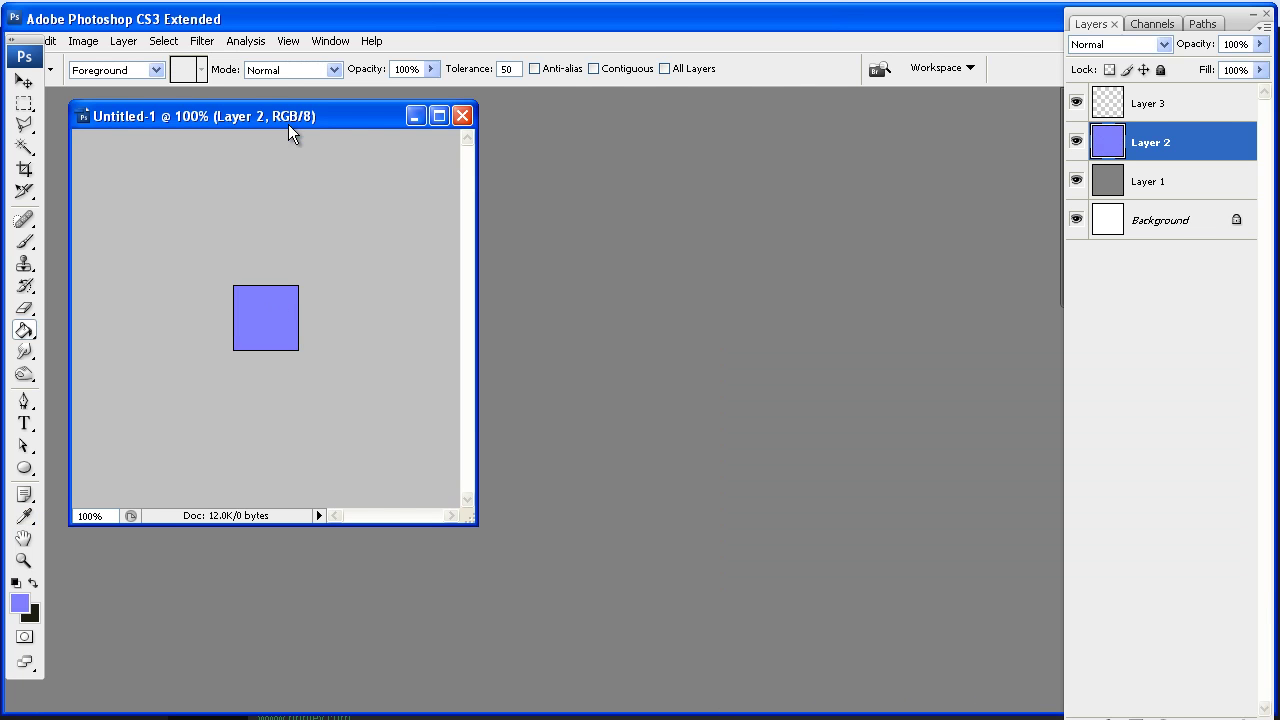
Step: Start saving the image under a new name and browse to the Maps folder in Desktop > Artwork > The Pool
{"action": "left_click_drag", "start_coordinate": [284, 118], "coordinate": [336, 115]}
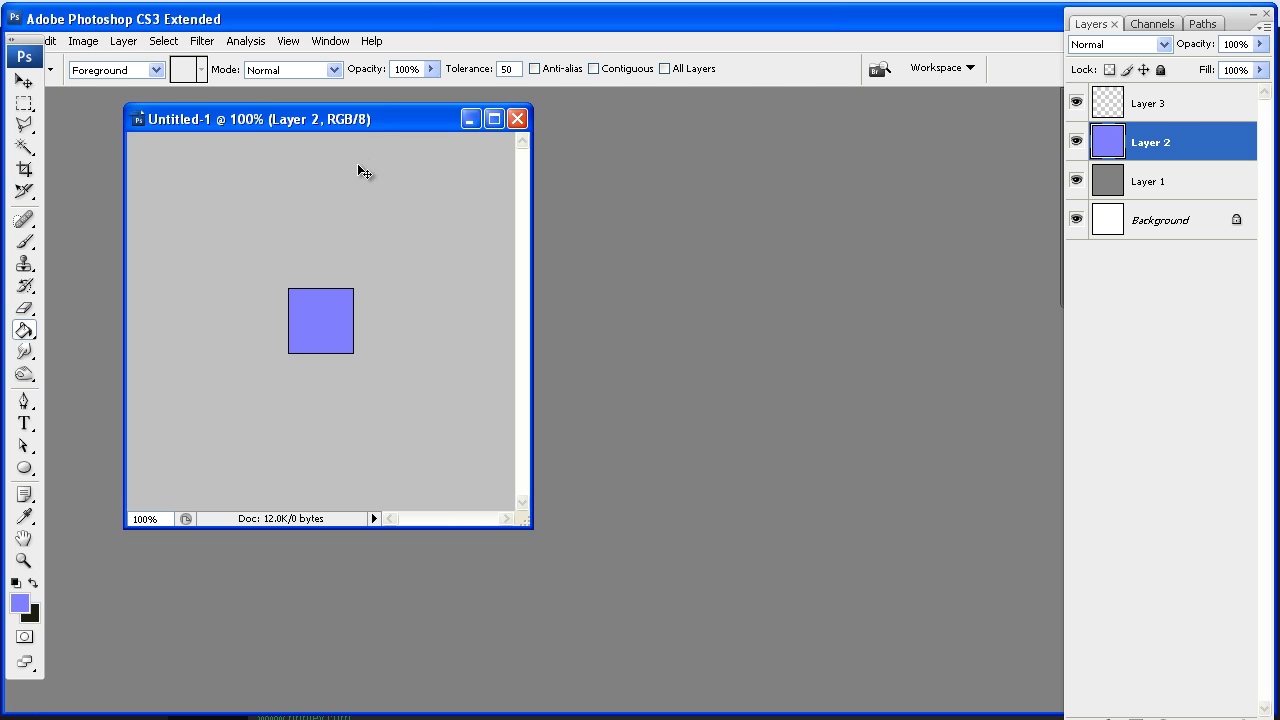
{"action": "key", "text": "ctrl+s"}
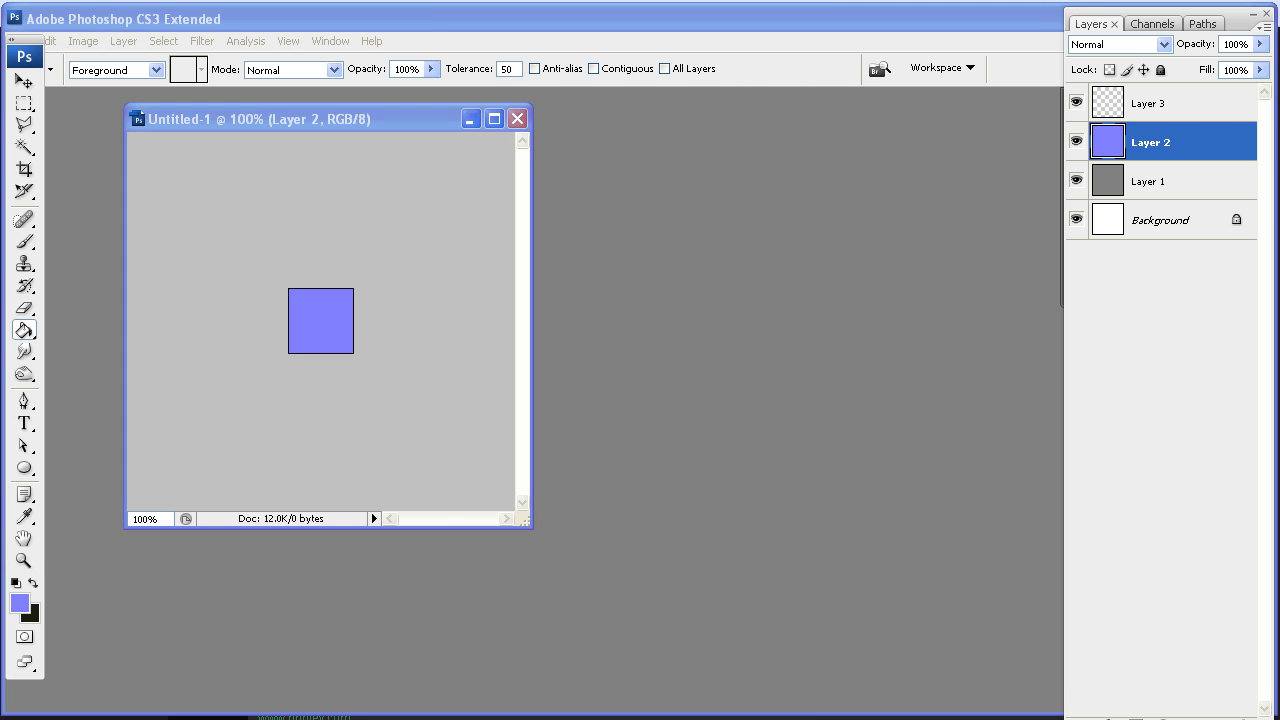
{"action": "key", "text": "ctrl+shift+s"}
{"action": "left_click_drag", "start_coordinate": [505, 143], "coordinate": [425, 100]}
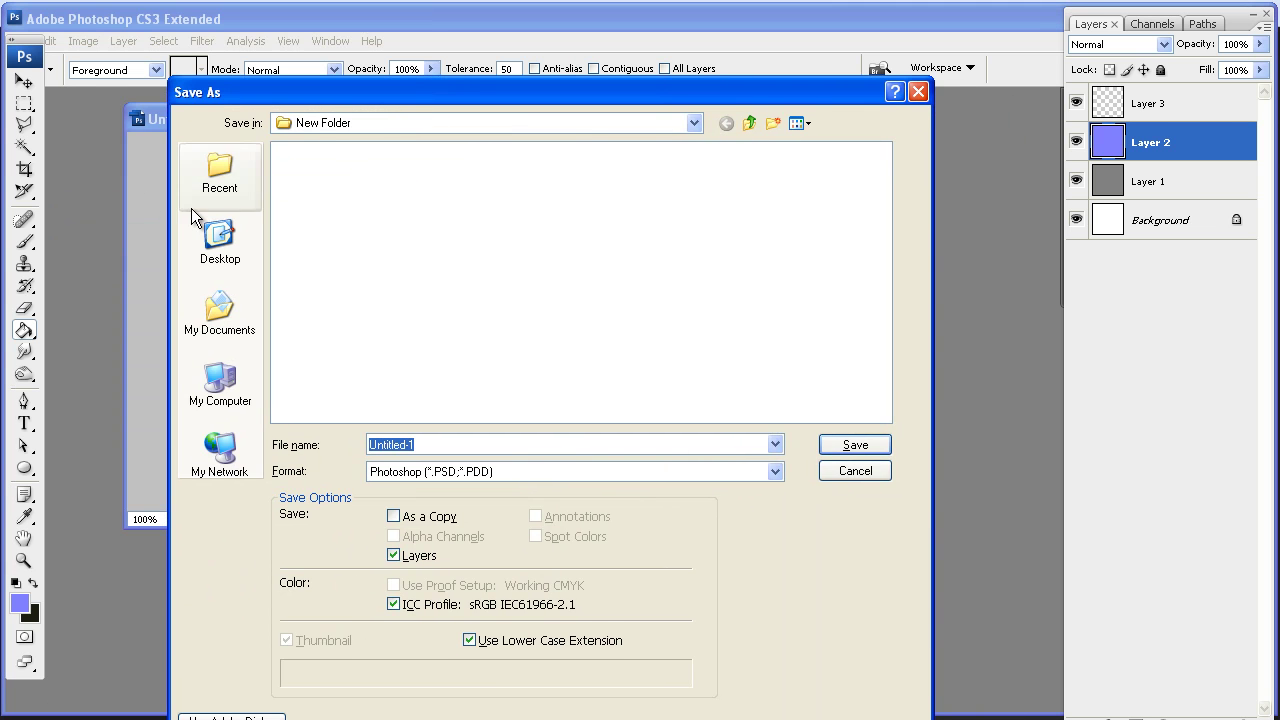
{"action": "left_click", "coordinate": [212, 235]}
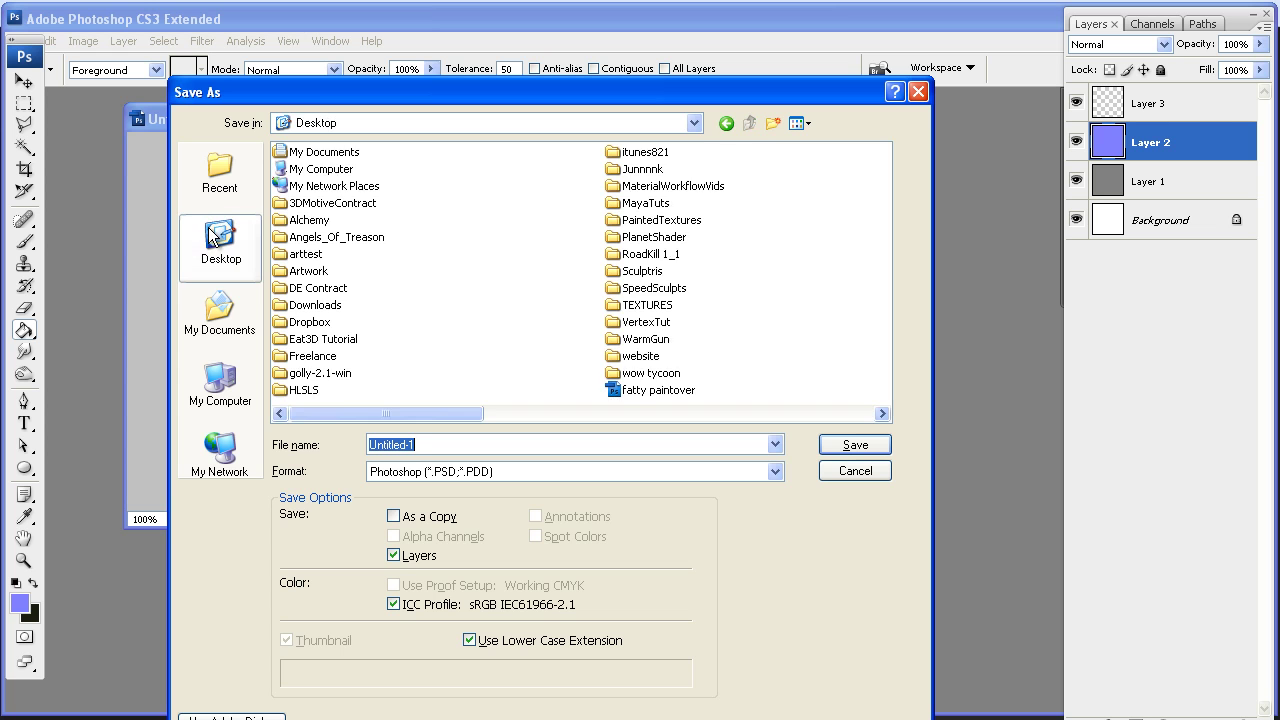
{"action": "double_click", "coordinate": [310, 272]}
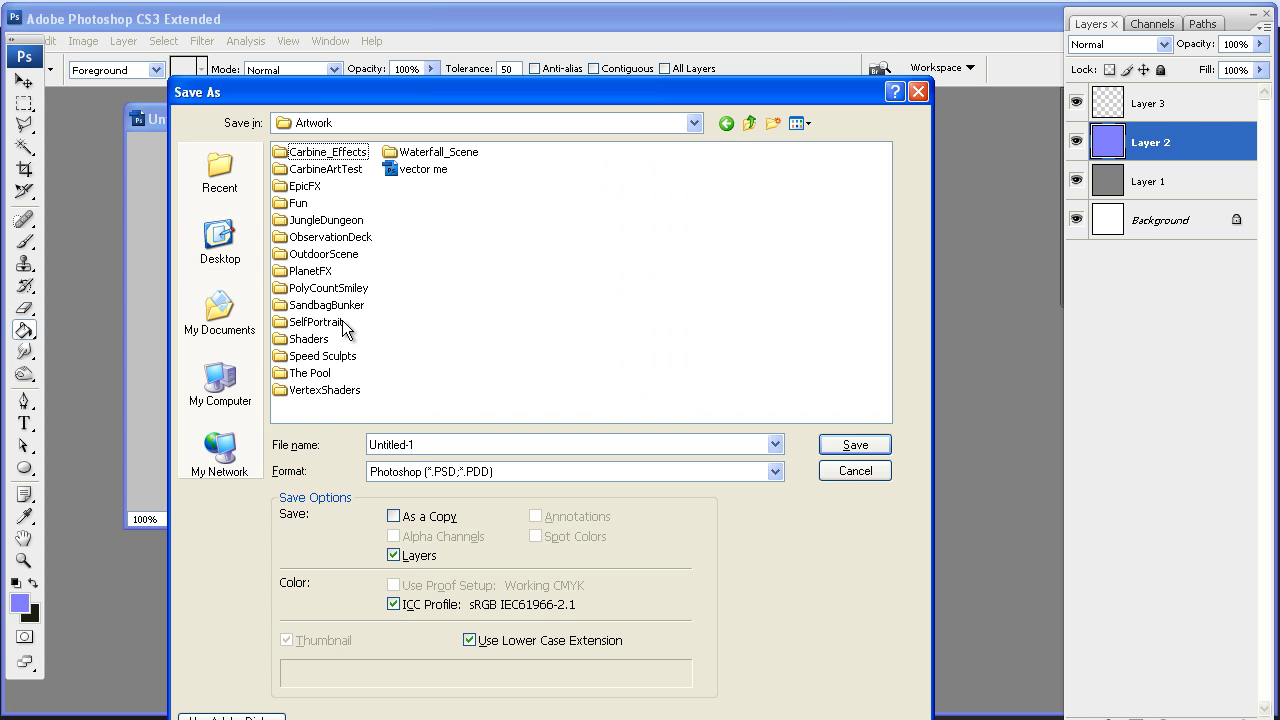
{"action": "double_click", "coordinate": [318, 371]}
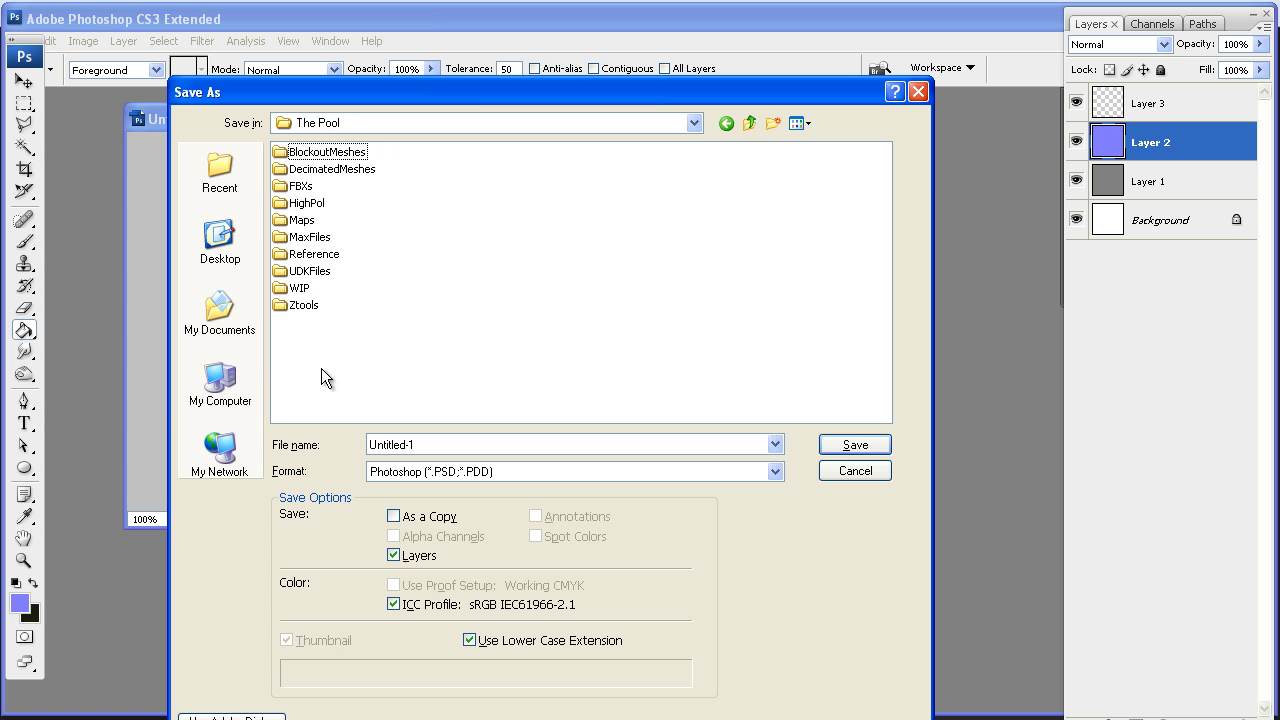
{"action": "double_click", "coordinate": [300, 221]}
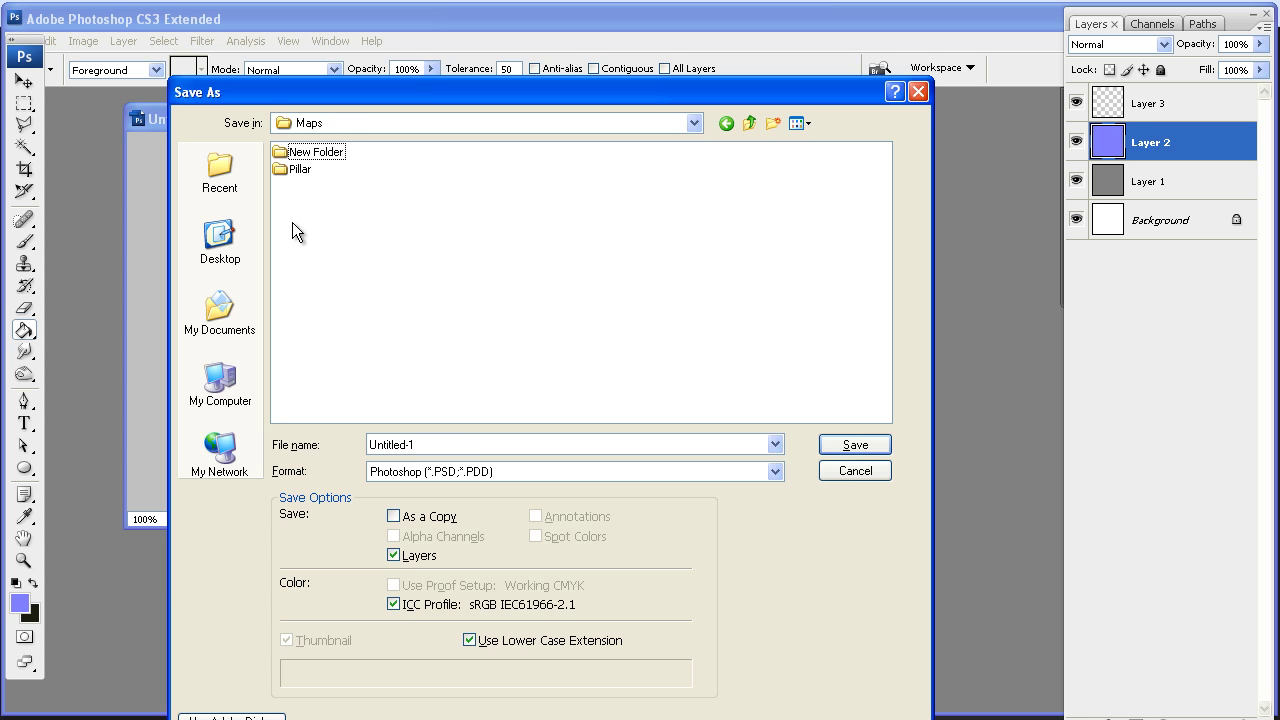
Step: Save the blue image as NormalMap_Base in Targa format at 24 bits/pixel
{"action": "left_click", "coordinate": [448, 441]}
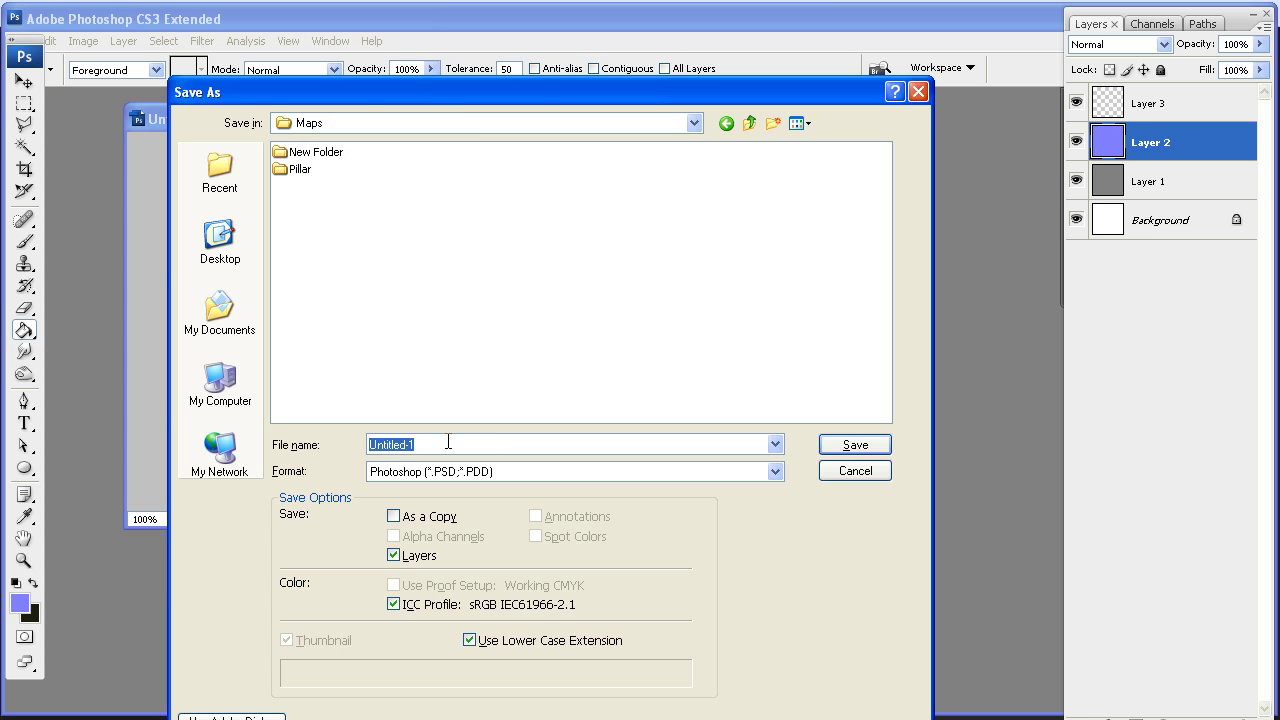
{"action": "left_click_drag", "start_coordinate": [490, 92], "coordinate": [695, 62]}
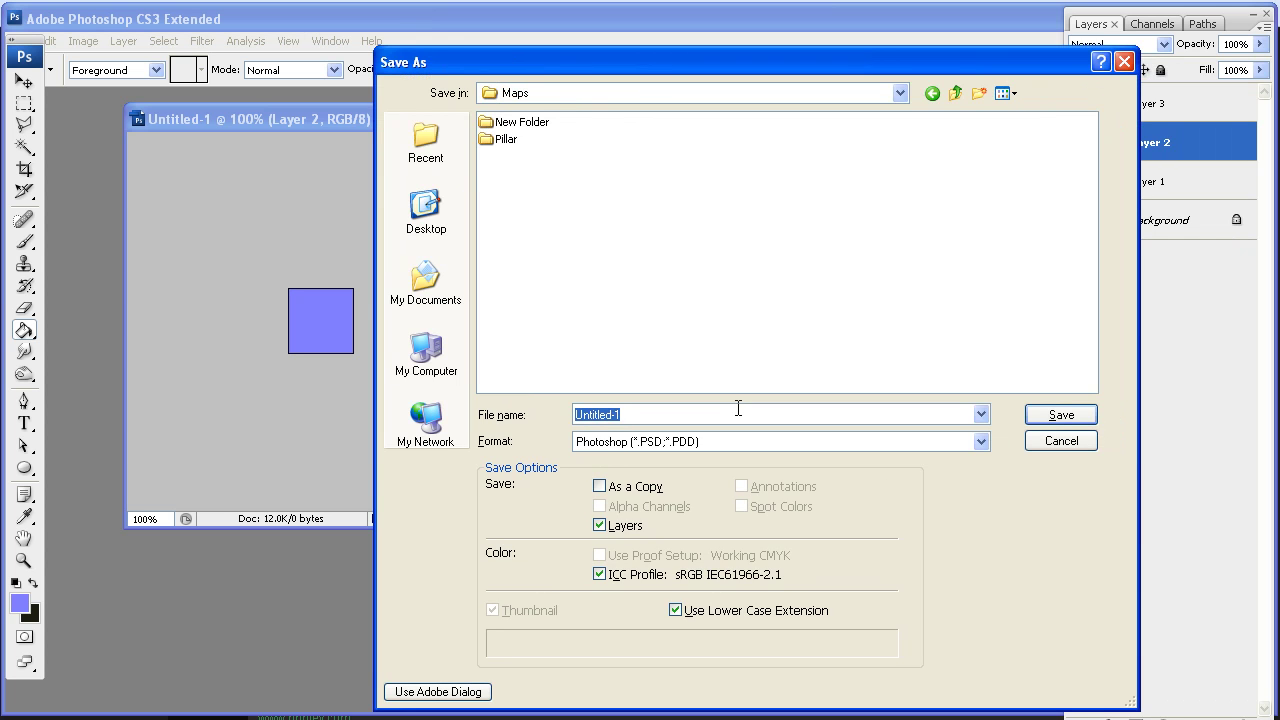
{"action": "type", "text": "Nrm"}
{"action": "key", "text": "BackSpace"}
{"action": "key", "text": "BackSpace"}
{"action": "type", "text": "NormalMap_Base"}
{"action": "left_click", "coordinate": [754, 442]}
{"action": "left_click", "coordinate": [710, 707]}
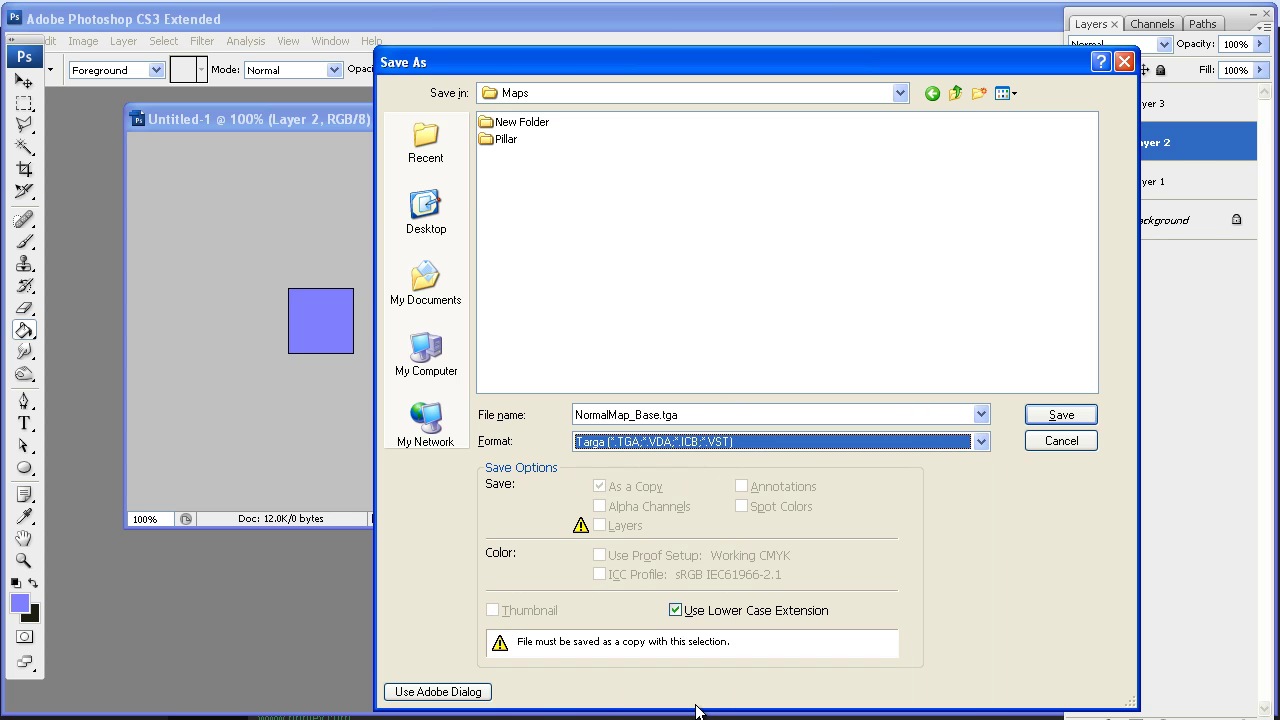
{"action": "left_click", "coordinate": [1035, 414]}
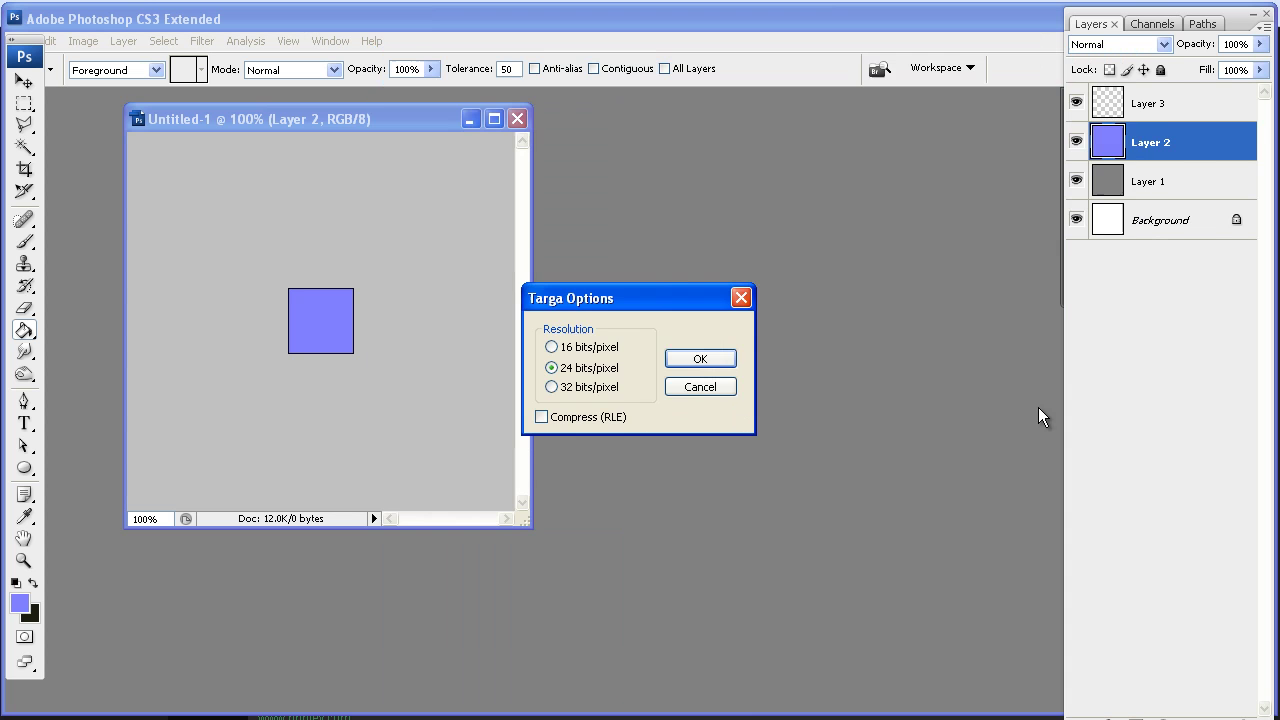
{"action": "left_click", "coordinate": [727, 357]}
Step: Hide Layer 2 and start saving the image under a new name in Targa format
{"action": "left_click", "coordinate": [1076, 141]}
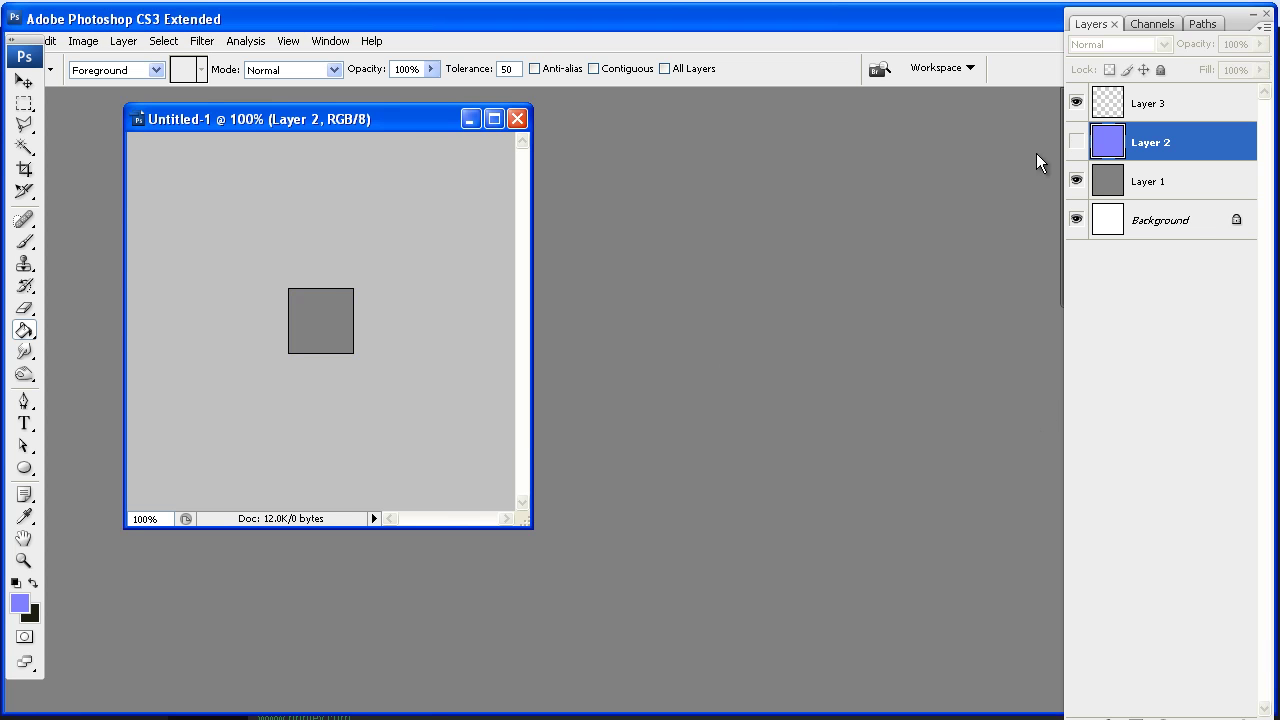
{"action": "left_click_drag", "start_coordinate": [403, 116], "coordinate": [417, 119]}
{"action": "key", "text": "ctrl+shift+s"}
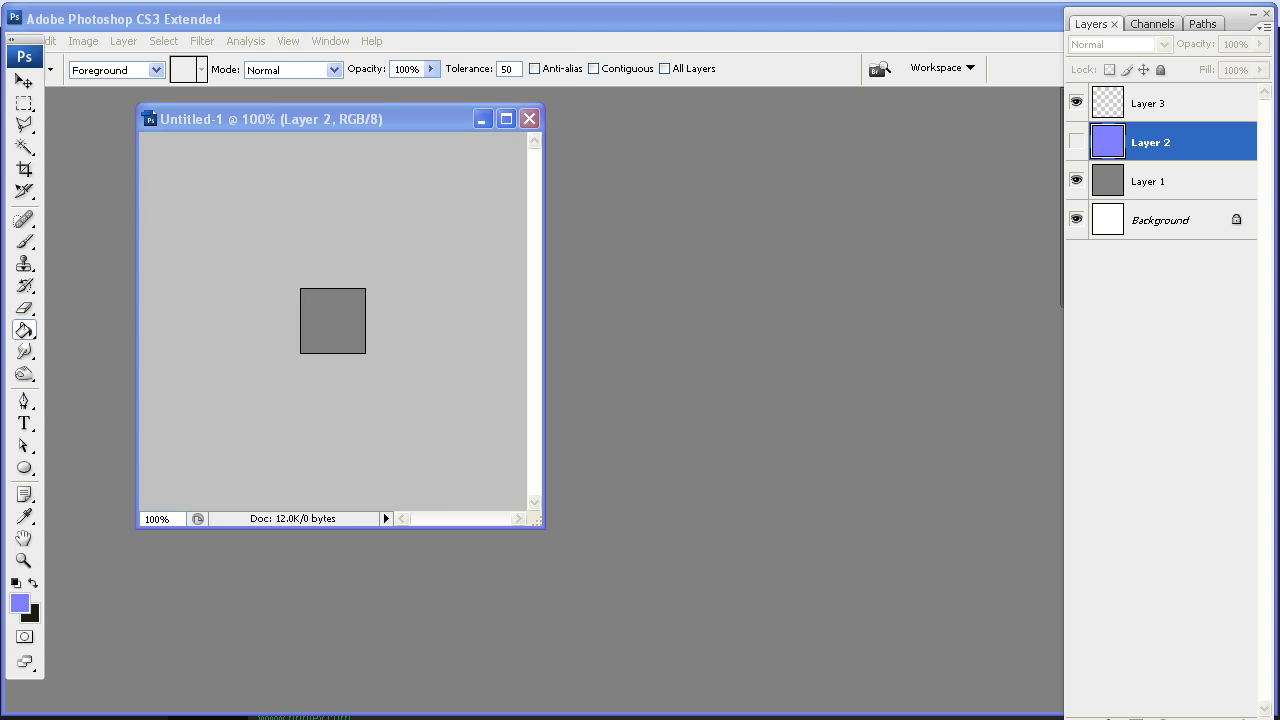
{"action": "left_click_drag", "start_coordinate": [180, 72], "coordinate": [605, 62]}
{"action": "left_click", "coordinate": [680, 450]}
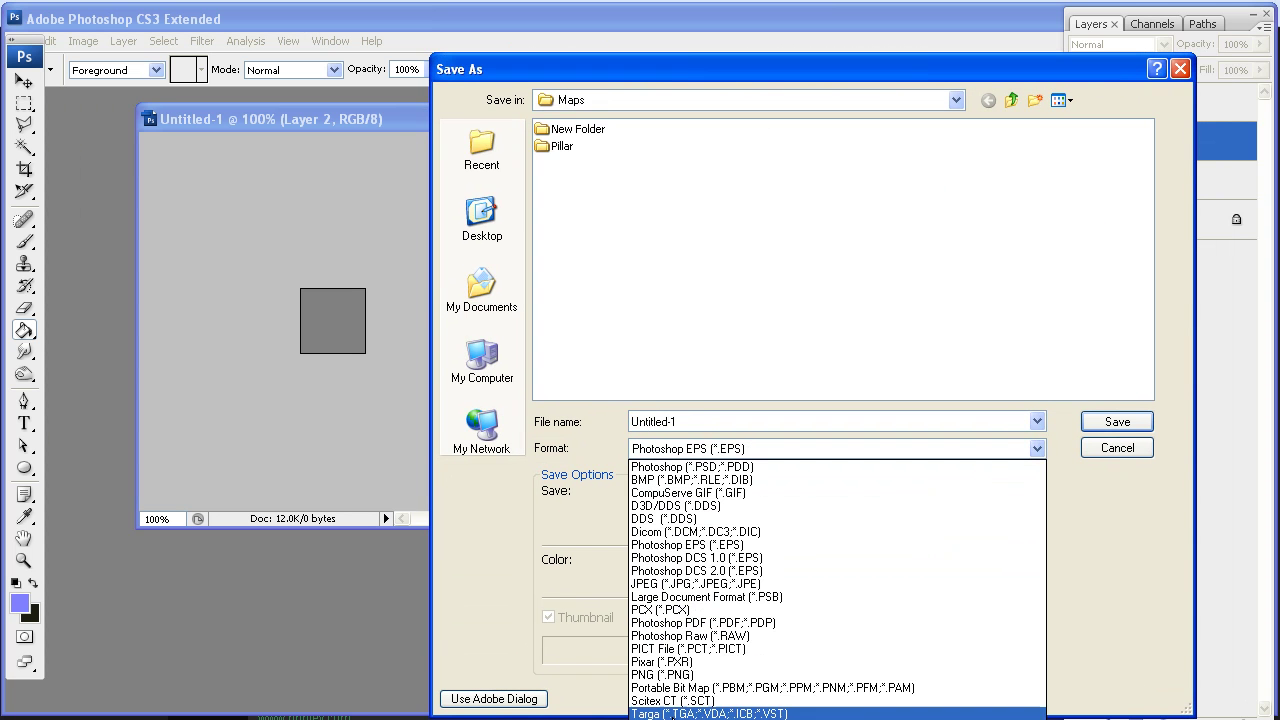
{"action": "key", "text": "Return"}
Step: Name the gray image Diffuse_Base and save it in the Maps folder, accepting the Targa options
{"action": "left_click", "coordinate": [590, 163]}
{"action": "double_click", "coordinate": [720, 422]}
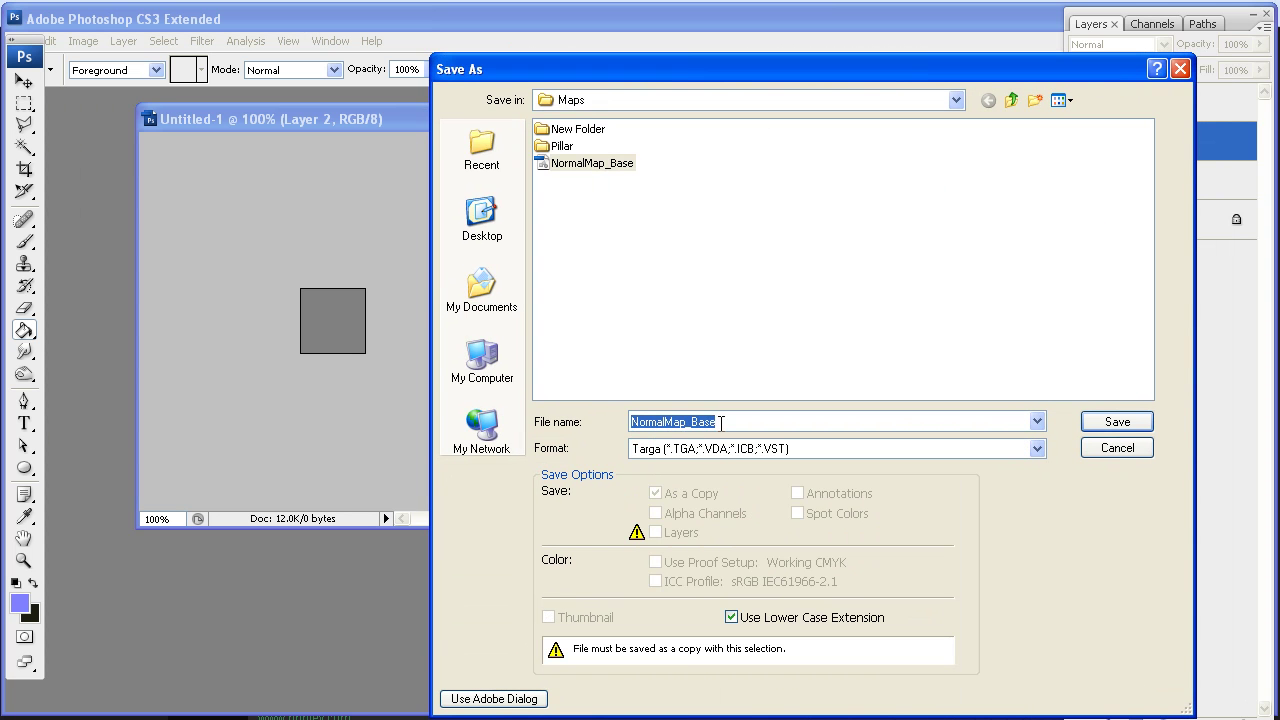
{"action": "type", "text": "Diffuse_Ba"}
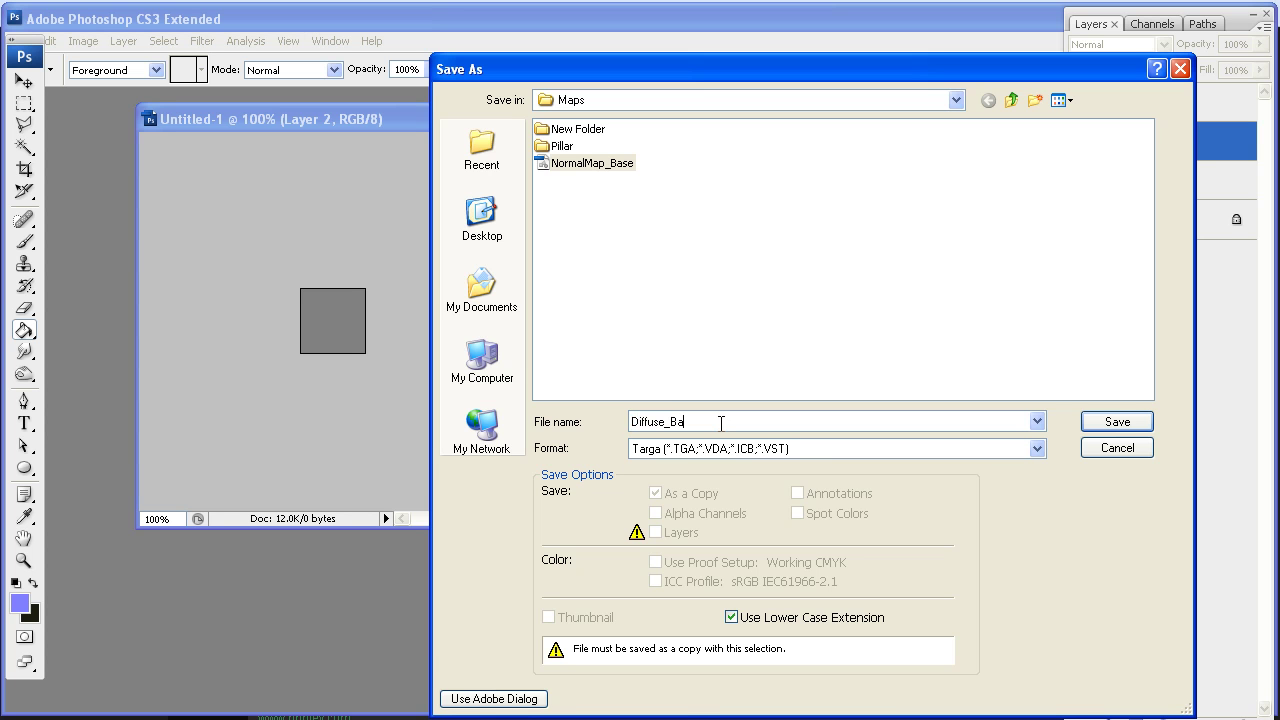
{"action": "type", "text": "se"}
{"action": "left_click", "coordinate": [1116, 421]}
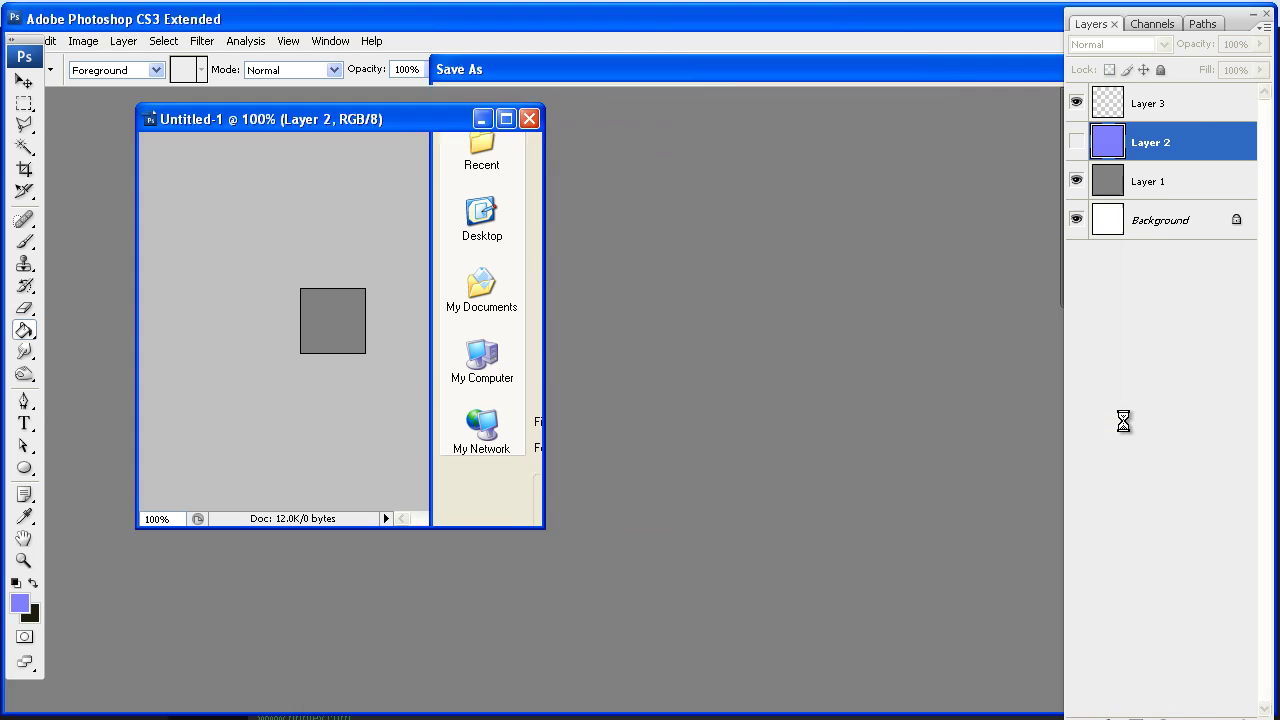
{"action": "left_click", "coordinate": [700, 353]}
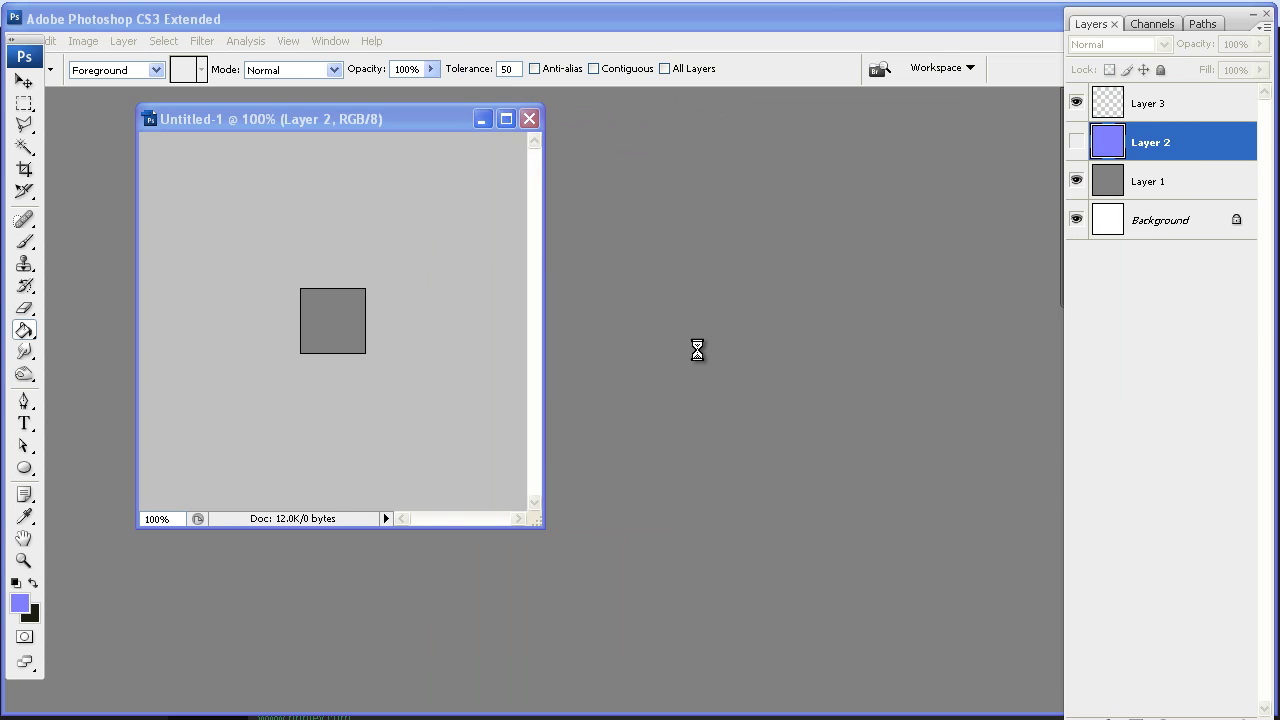
Step: Save the same gray image again in the Maps folder as Gray_Base in Targa format
{"action": "key", "text": "ctrl+shift+s"}
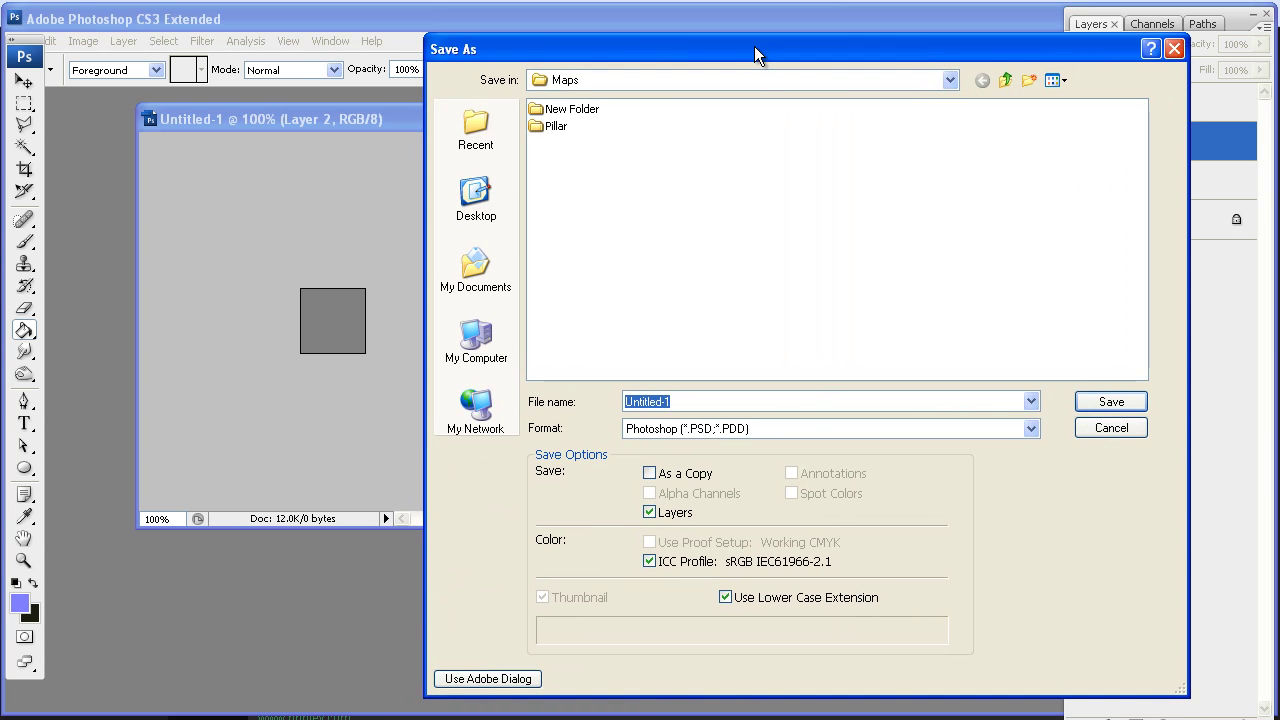
{"action": "left_click", "coordinate": [701, 428]}
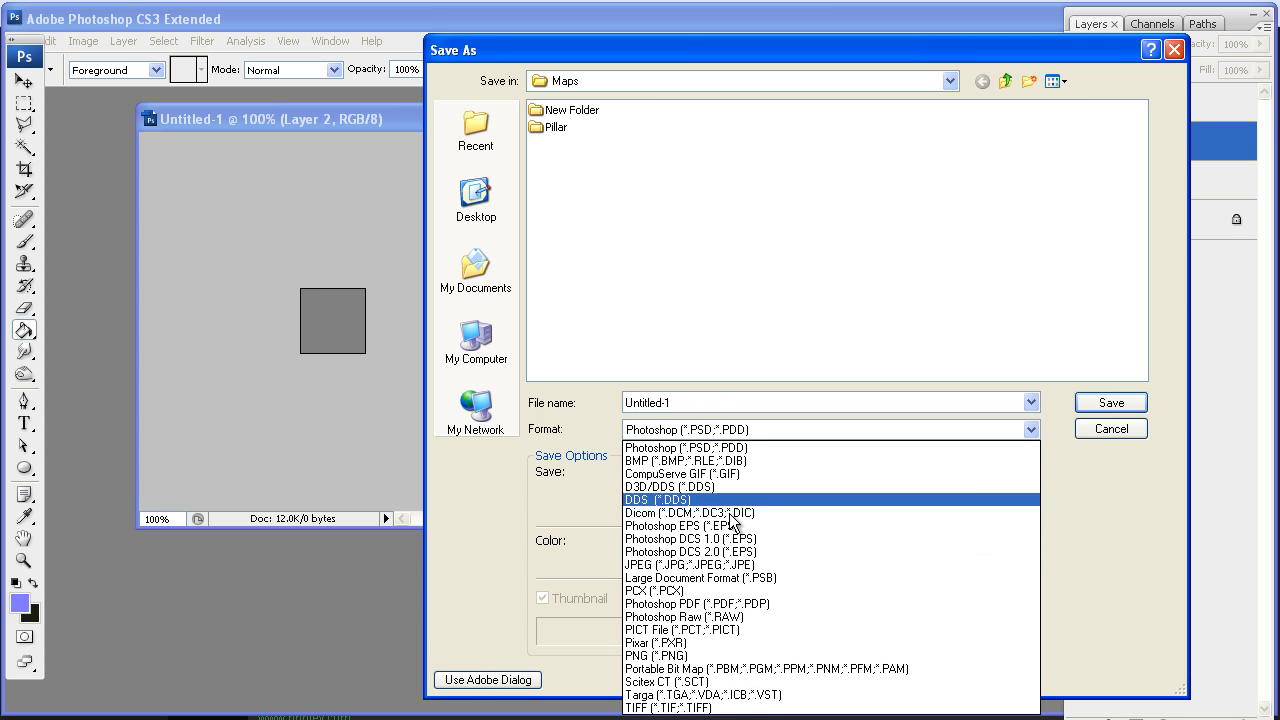
{"action": "left_click", "coordinate": [758, 697]}
{"action": "left_click", "coordinate": [707, 400]}
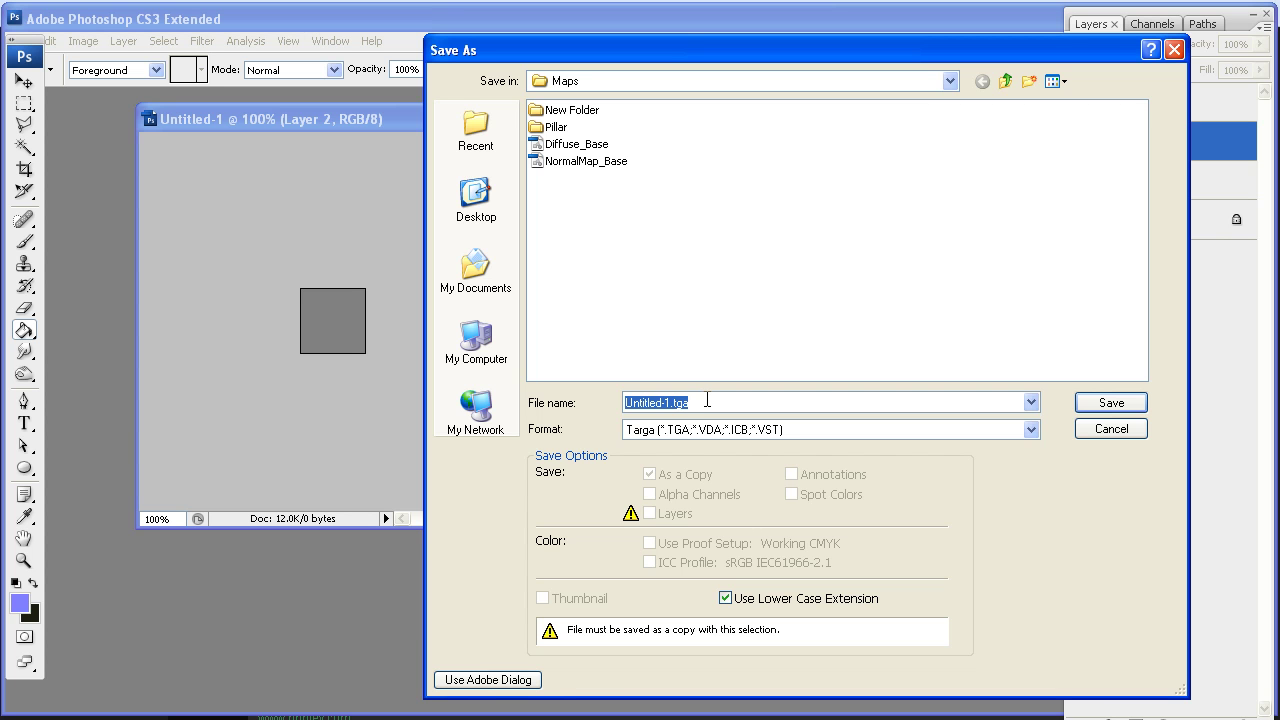
{"action": "type", "text": "Gray_Base"}
{"action": "key", "text": "Return"}
{"action": "key", "text": "Return"}
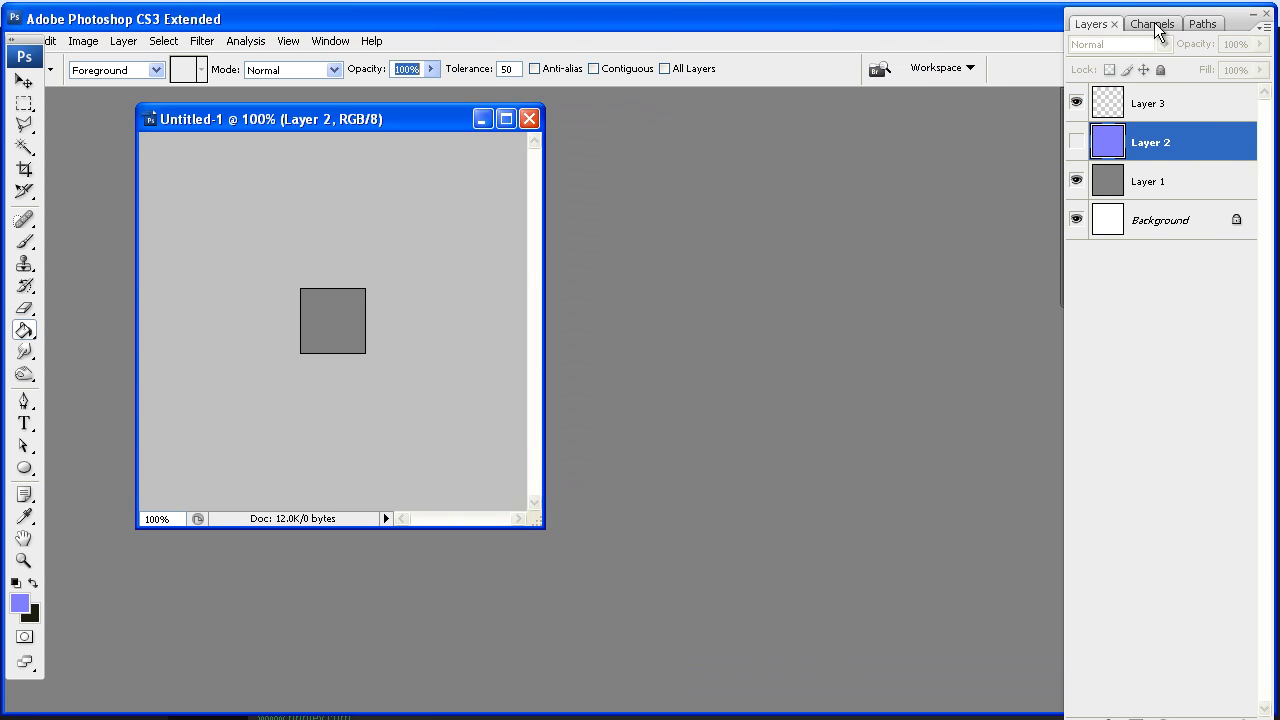
Step: Switch to the UDK Content Browser, look through the ThePit package's assets and select its Texture group
{"action": "key", "text": "alt+Tab"}
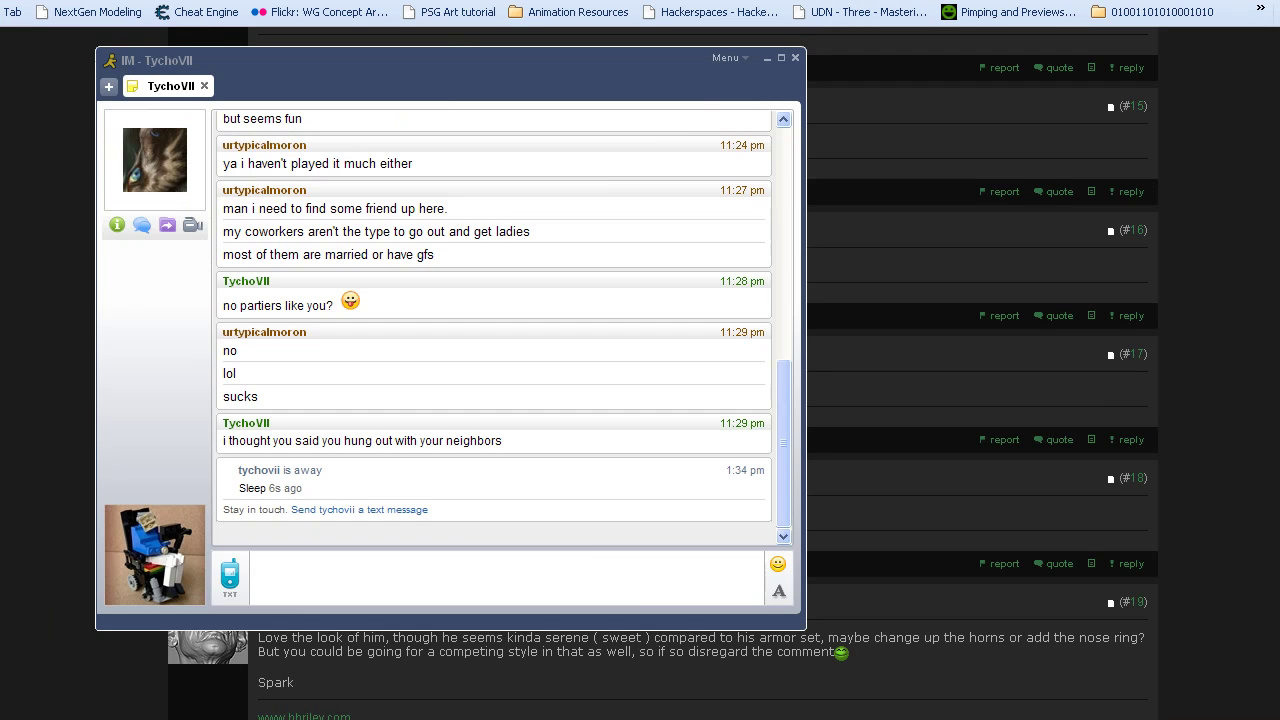
{"action": "left_click", "coordinate": [768, 59]}
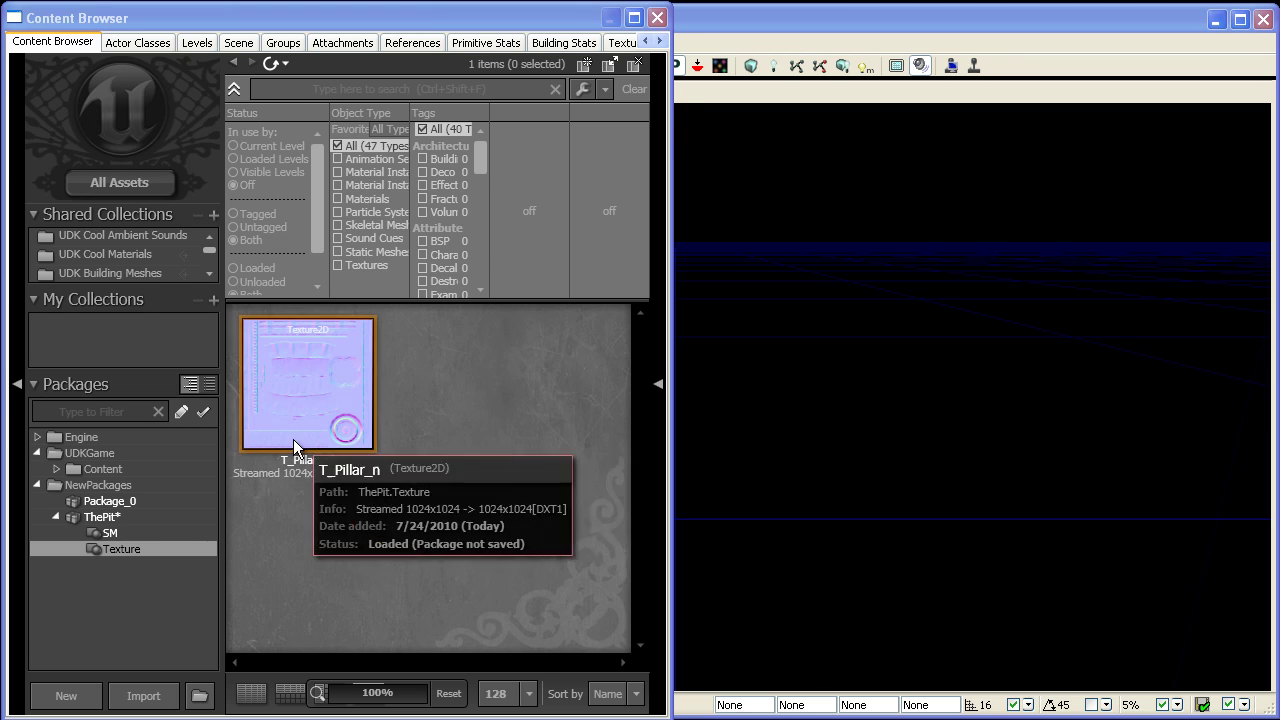
{"action": "left_click", "coordinate": [130, 519]}
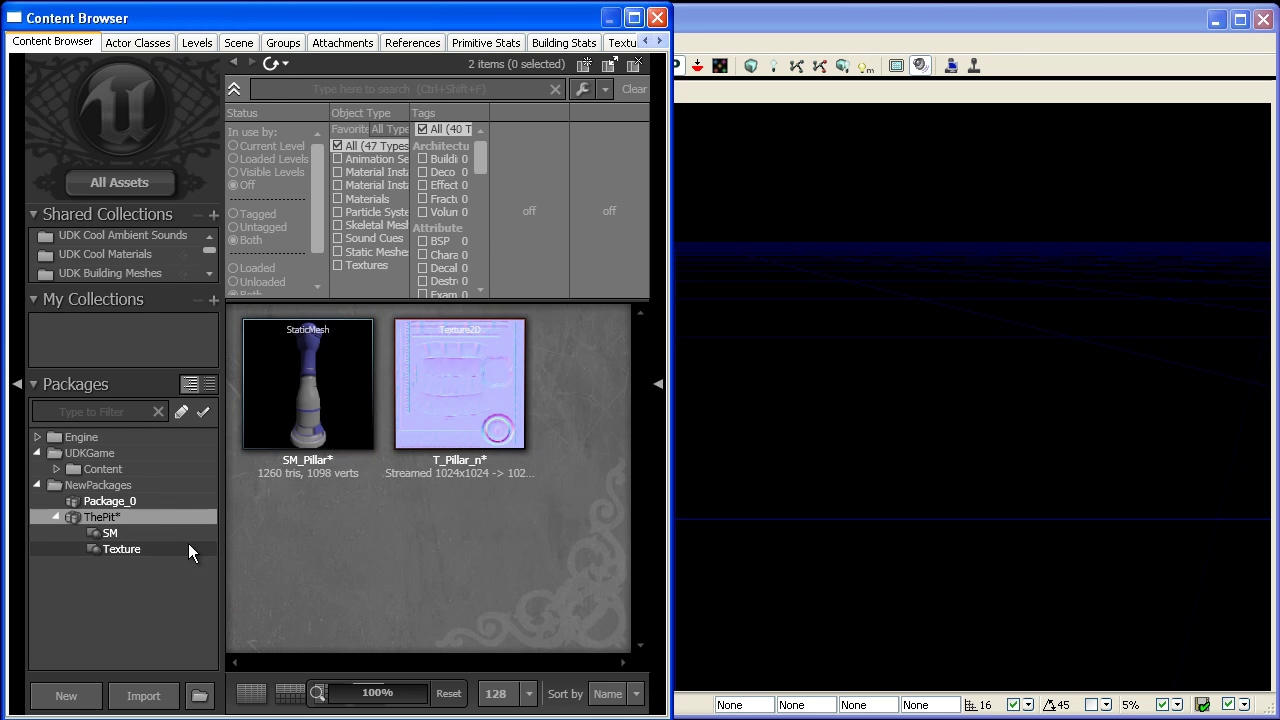
{"action": "left_click", "coordinate": [361, 413]}
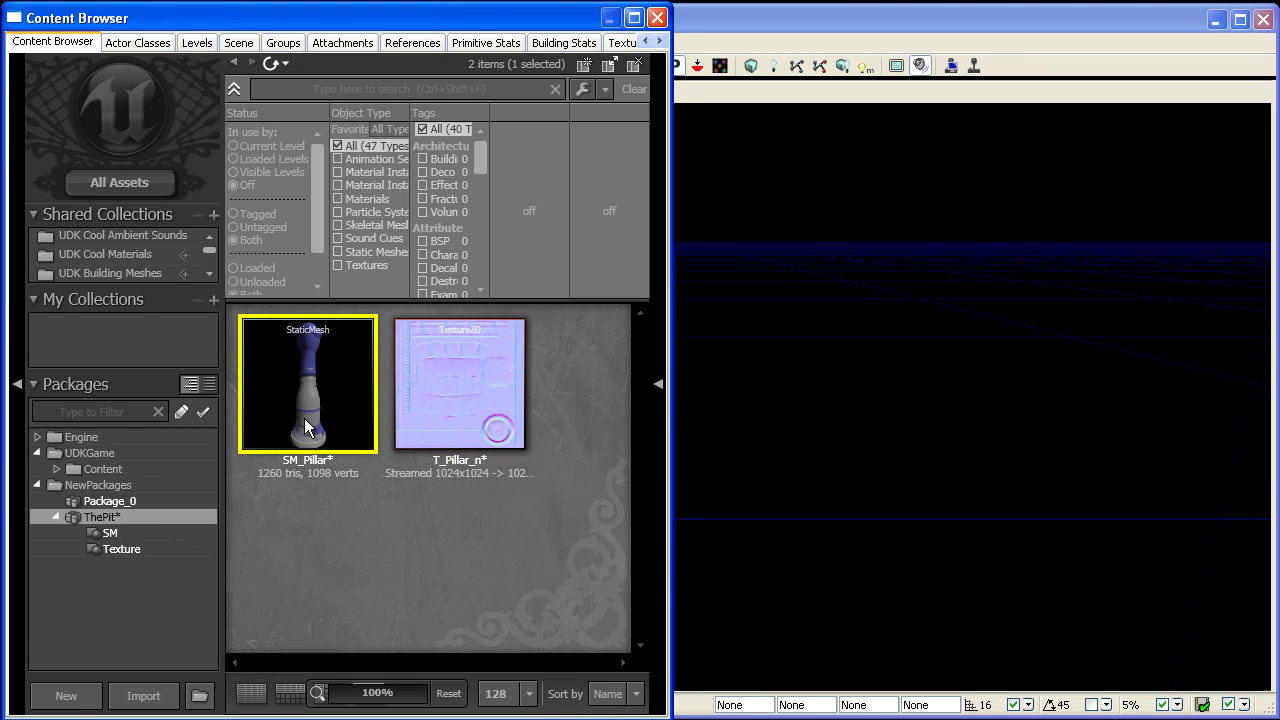
{"action": "left_click", "coordinate": [485, 378]}
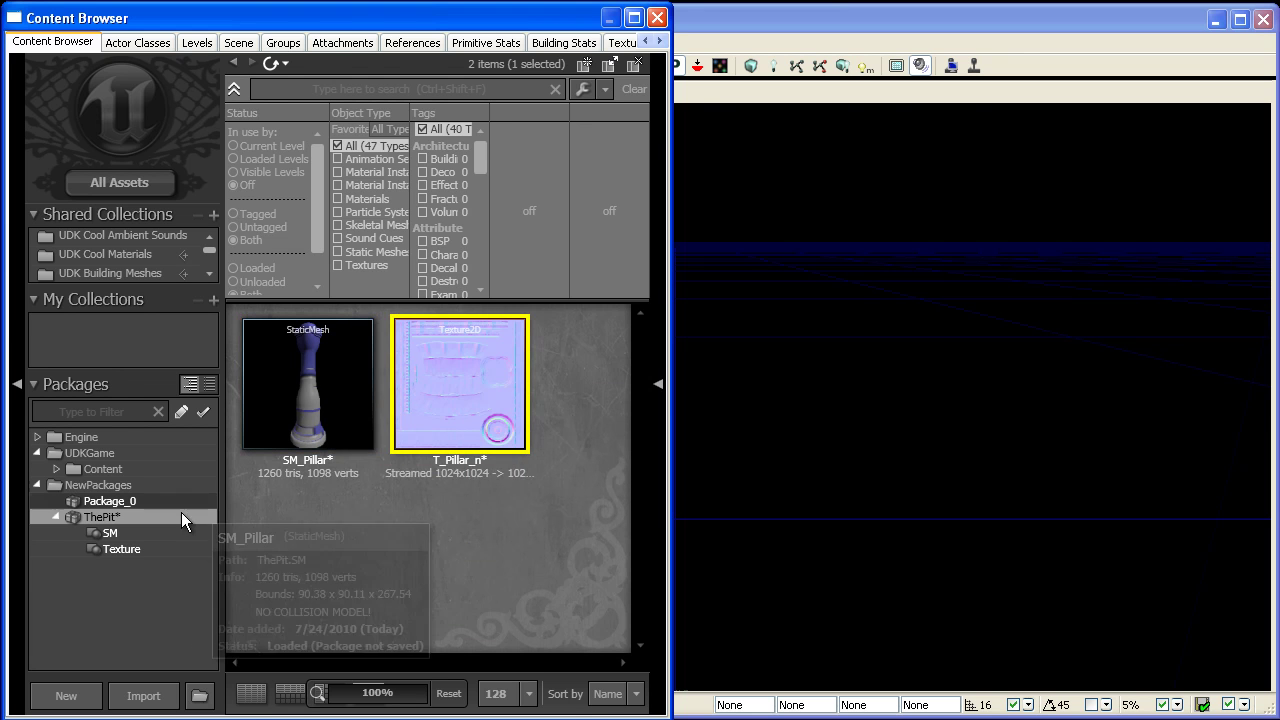
{"action": "left_click", "coordinate": [112, 534]}
{"action": "left_click", "coordinate": [140, 549]}
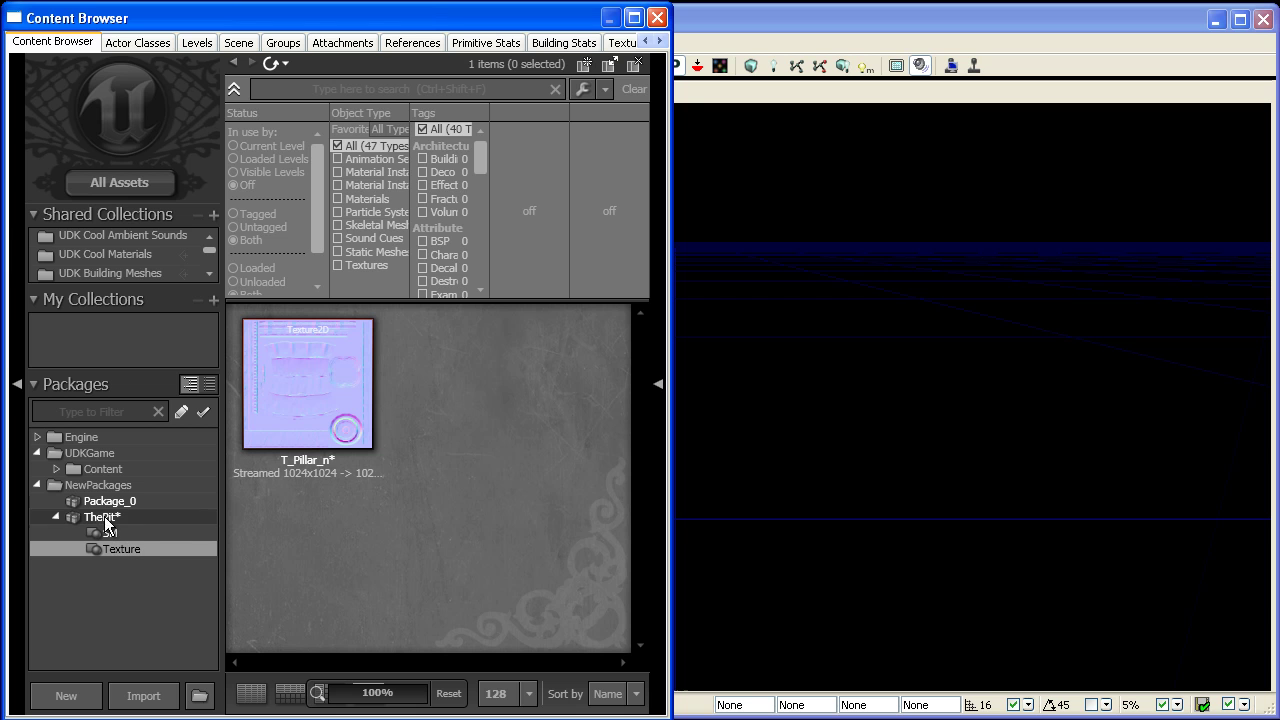
Step: Start importing Diffuse_Base, Gray_Base and NormalMap_Base from the Maps folder and move the import options clear of the Content Browser
{"action": "left_click", "coordinate": [143, 696]}
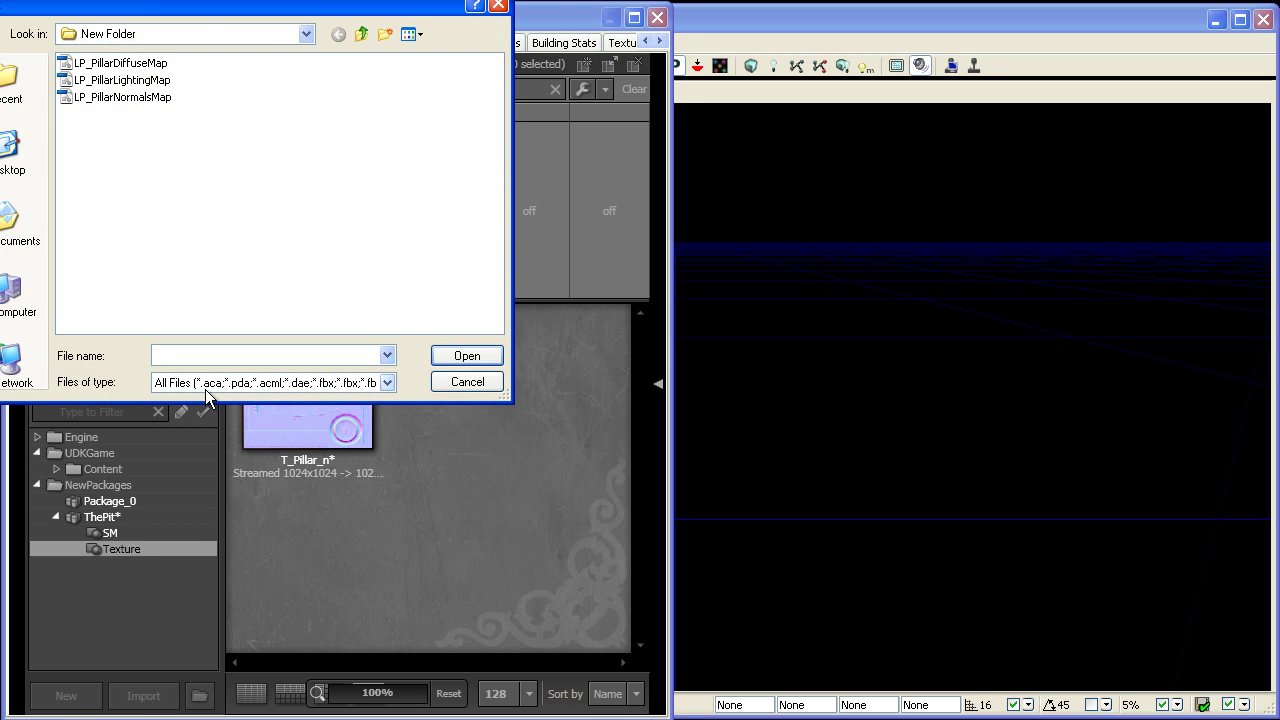
{"action": "left_click", "coordinate": [361, 34]}
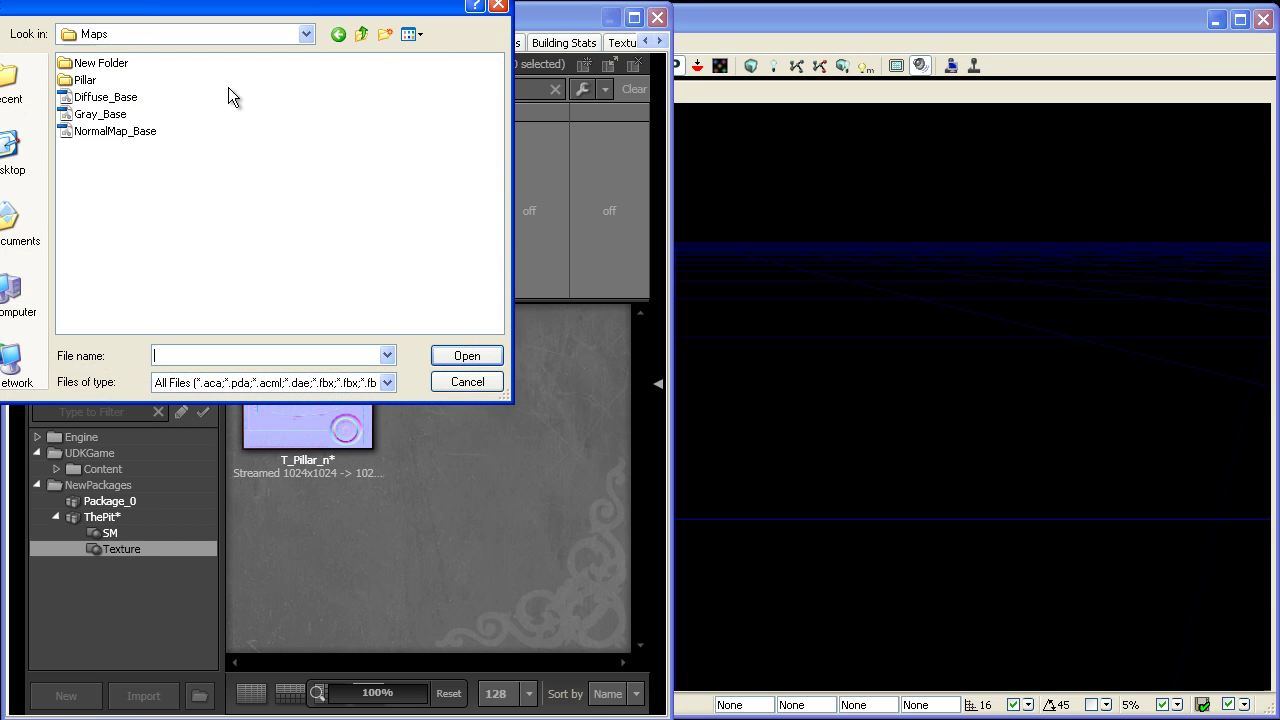
{"action": "left_click", "coordinate": [105, 97]}
{"action": "left_click", "coordinate": [112, 131], "text": "shift"}
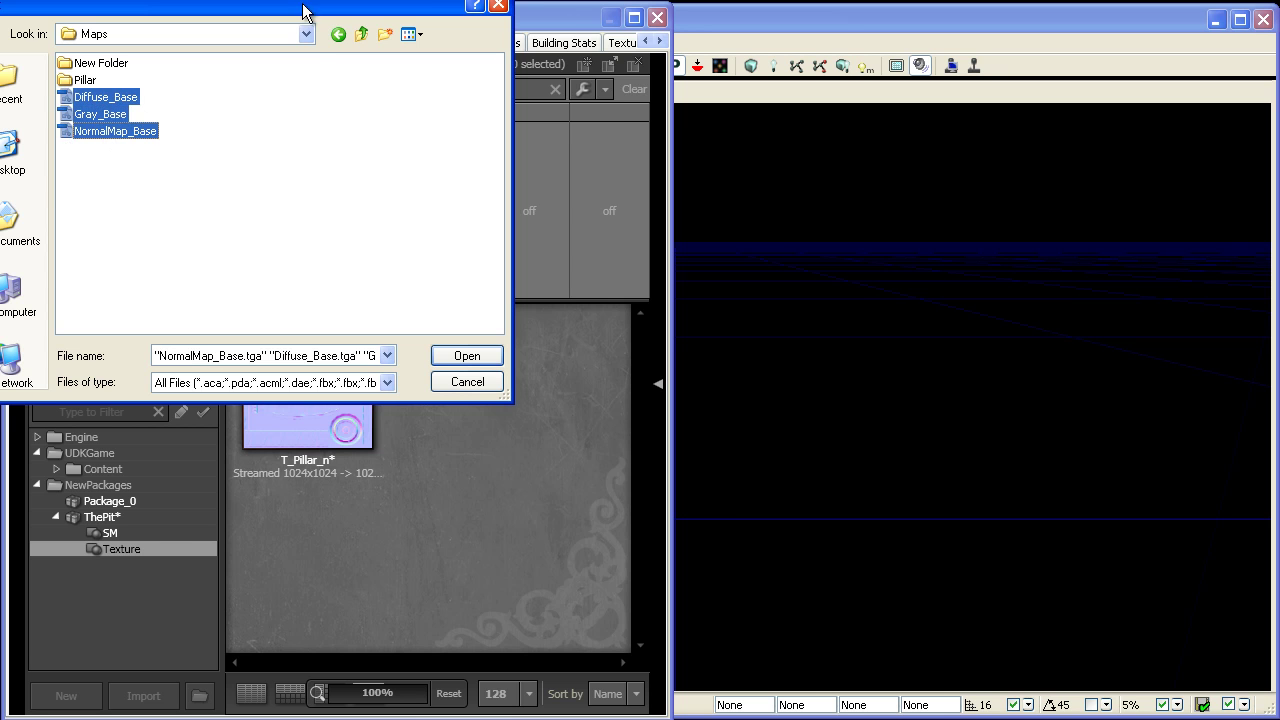
{"action": "left_click_drag", "start_coordinate": [305, 12], "coordinate": [356, 33]}
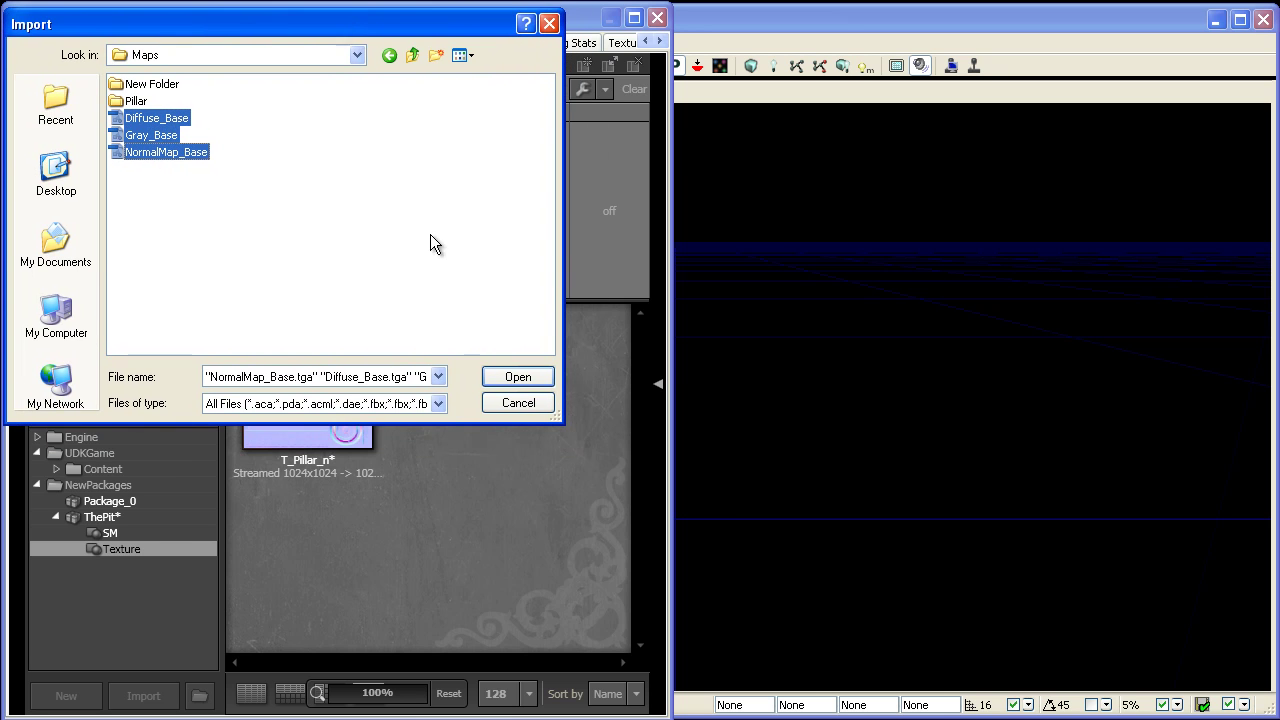
{"action": "left_click", "coordinate": [513, 381]}
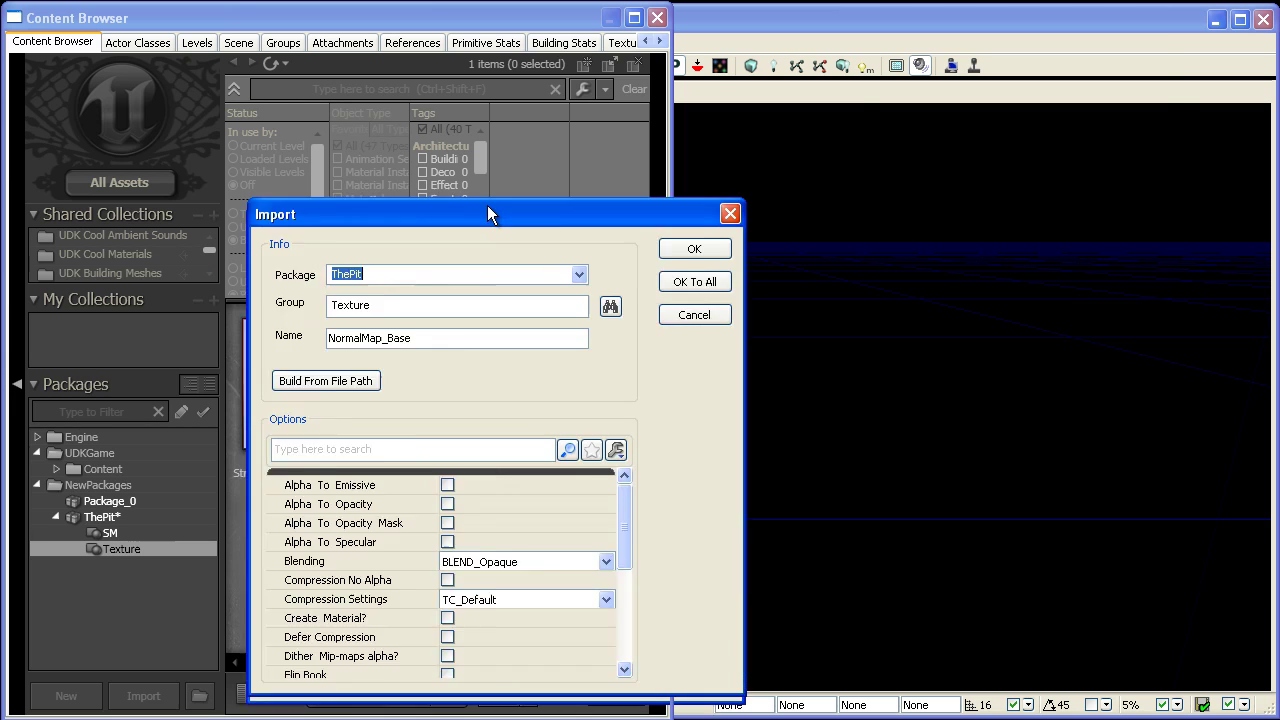
{"action": "mouse_move", "coordinate": [487, 205]}
{"action": "left_mouse_down"}
{"action": "mouse_move", "coordinate": [760, 69]}
{"action": "mouse_move", "coordinate": [909, 25]}
{"action": "left_mouse_up"}
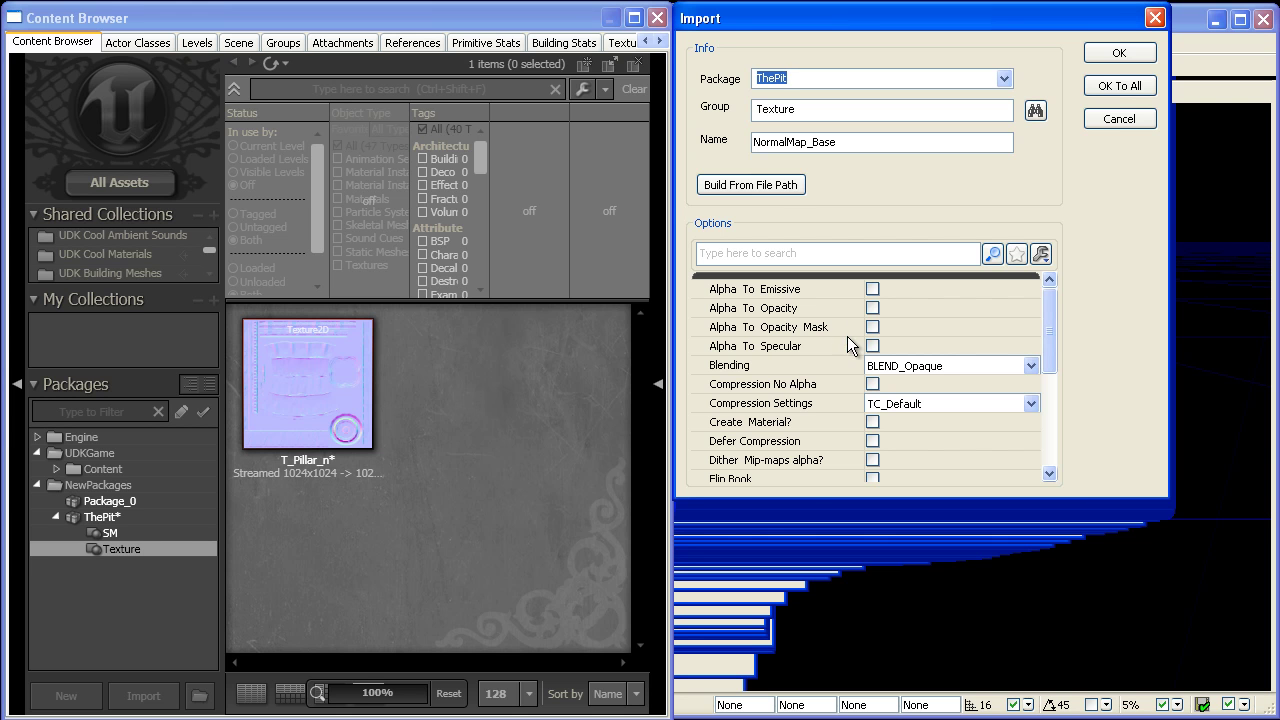
{"action": "left_click_drag", "start_coordinate": [724, 18], "coordinate": [727, 21]}
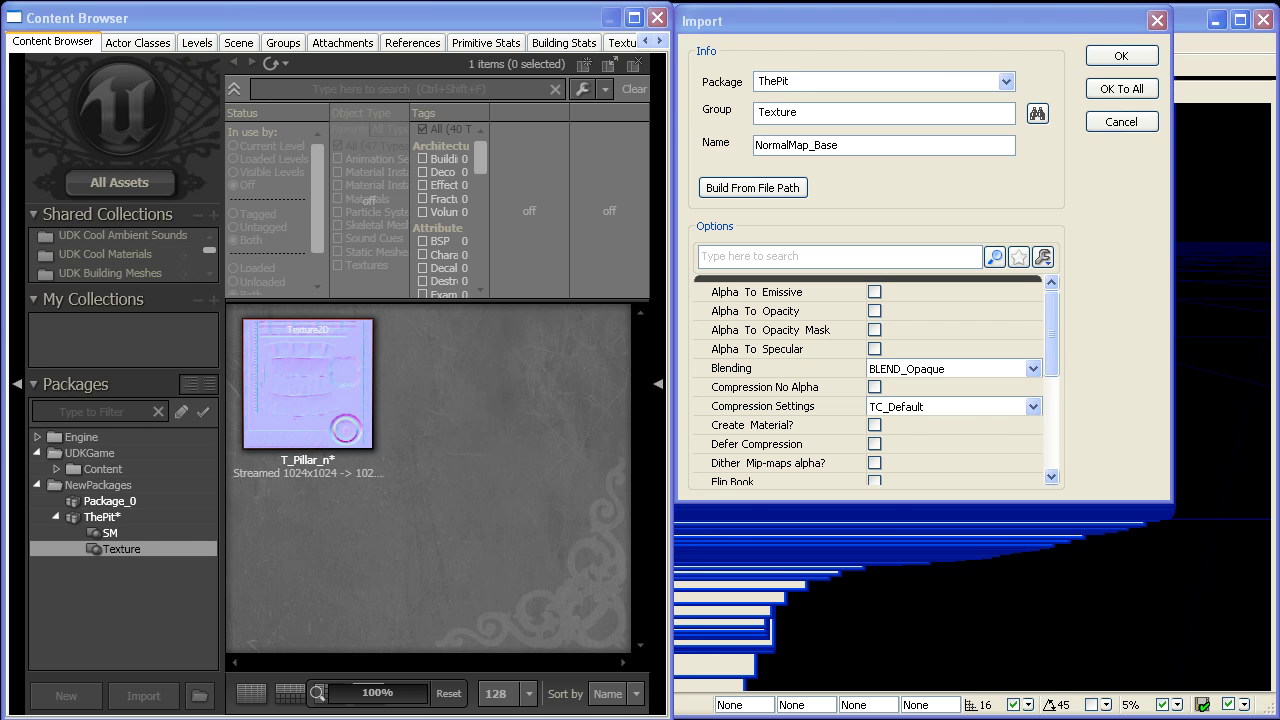
{"action": "left_click_drag", "start_coordinate": [239, 526], "coordinate": [413, 610]}
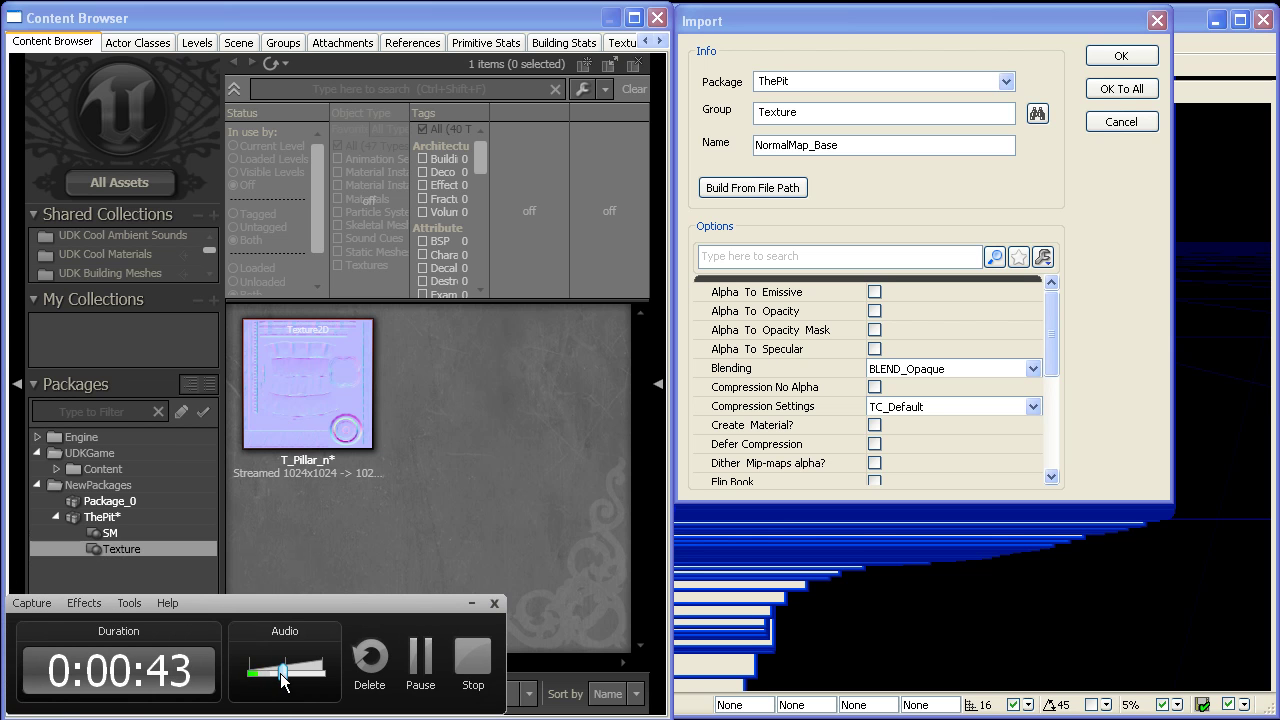
{"action": "left_click_drag", "start_coordinate": [268, 612], "coordinate": [266, 719]}
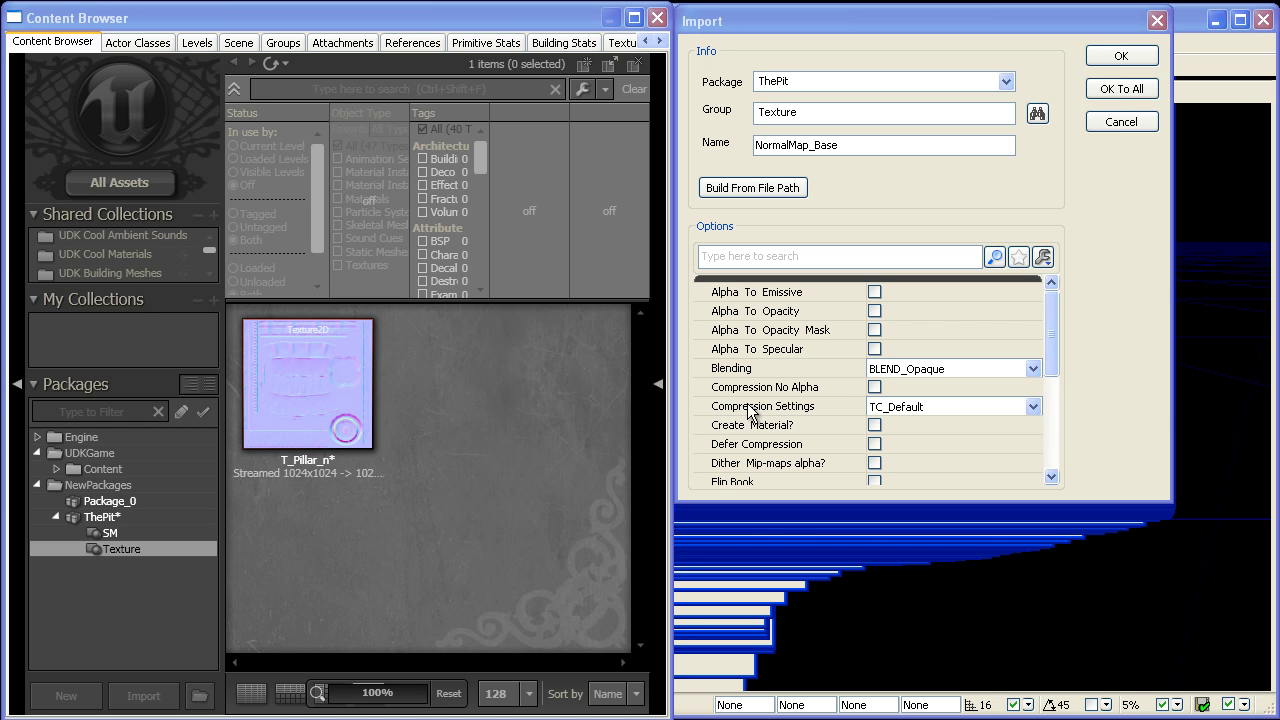
Step: Import NormalMap_Base with compression settings TC_Normalmap and Compression No Alpha enabled
{"action": "left_click", "coordinate": [890, 368]}
{"action": "left_click", "coordinate": [891, 370]}
{"action": "left_click", "coordinate": [903, 407]}
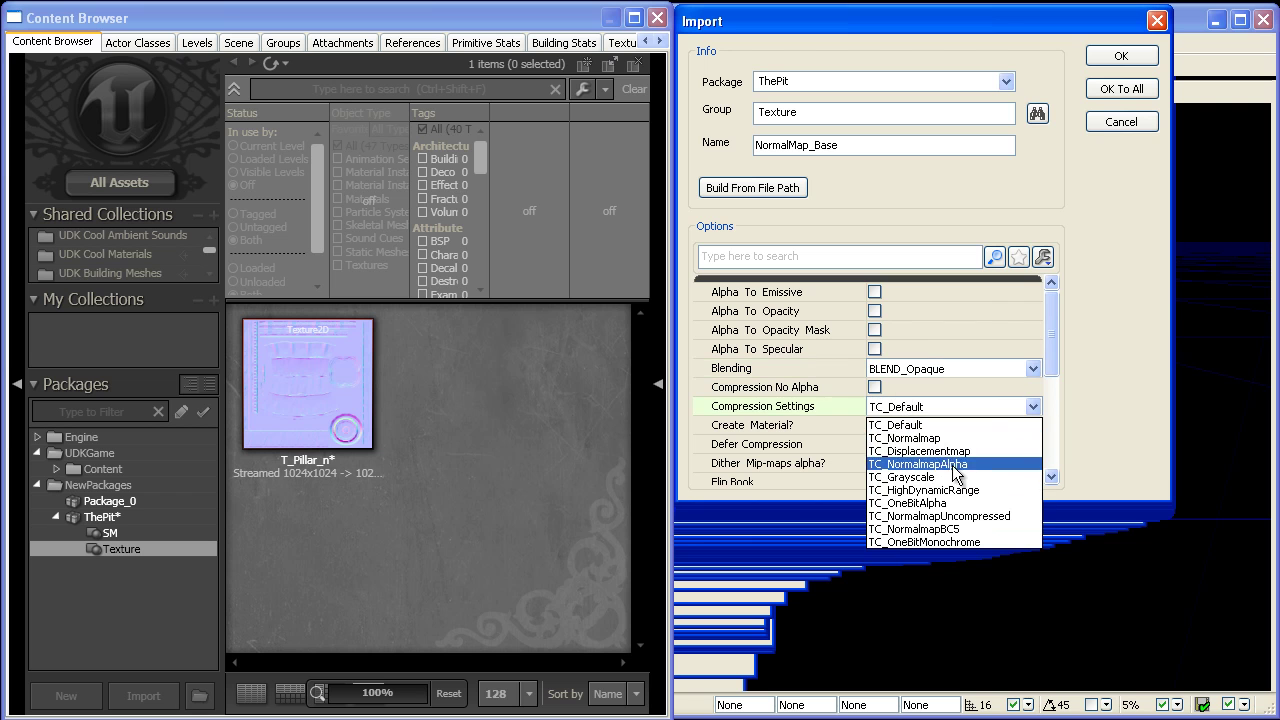
{"action": "left_click", "coordinate": [905, 433]}
{"action": "left_click", "coordinate": [876, 388]}
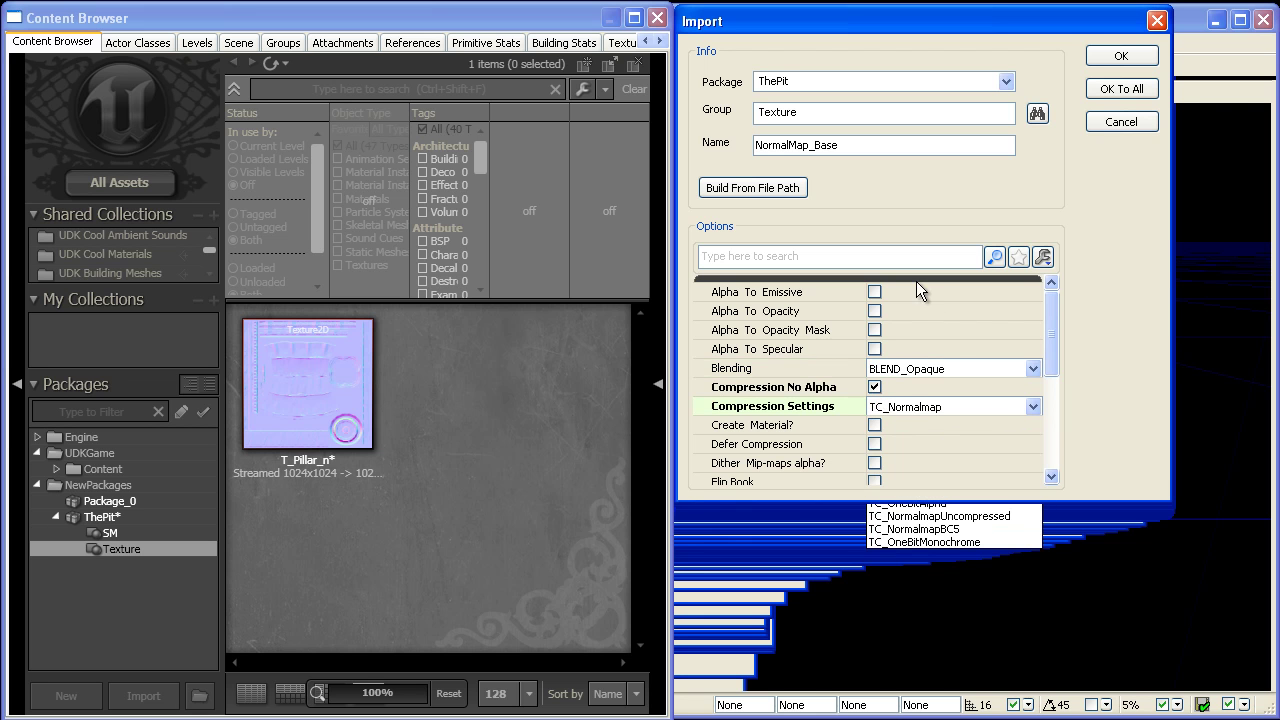
{"action": "left_click", "coordinate": [1121, 56]}
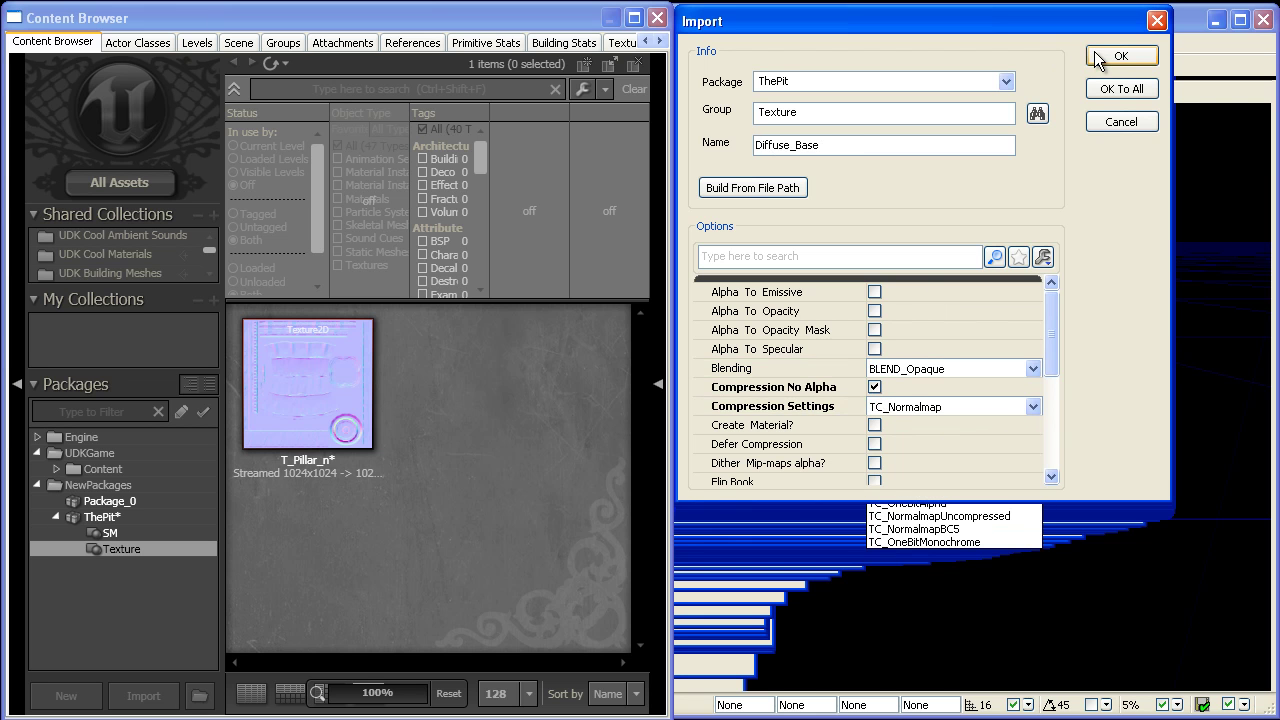
Step: Import Diffuse_Base with compression settings TC_Default and Compression No Alpha enabled
{"action": "left_click", "coordinate": [875, 387]}
{"action": "left_click", "coordinate": [905, 407]}
{"action": "left_click", "coordinate": [906, 421]}
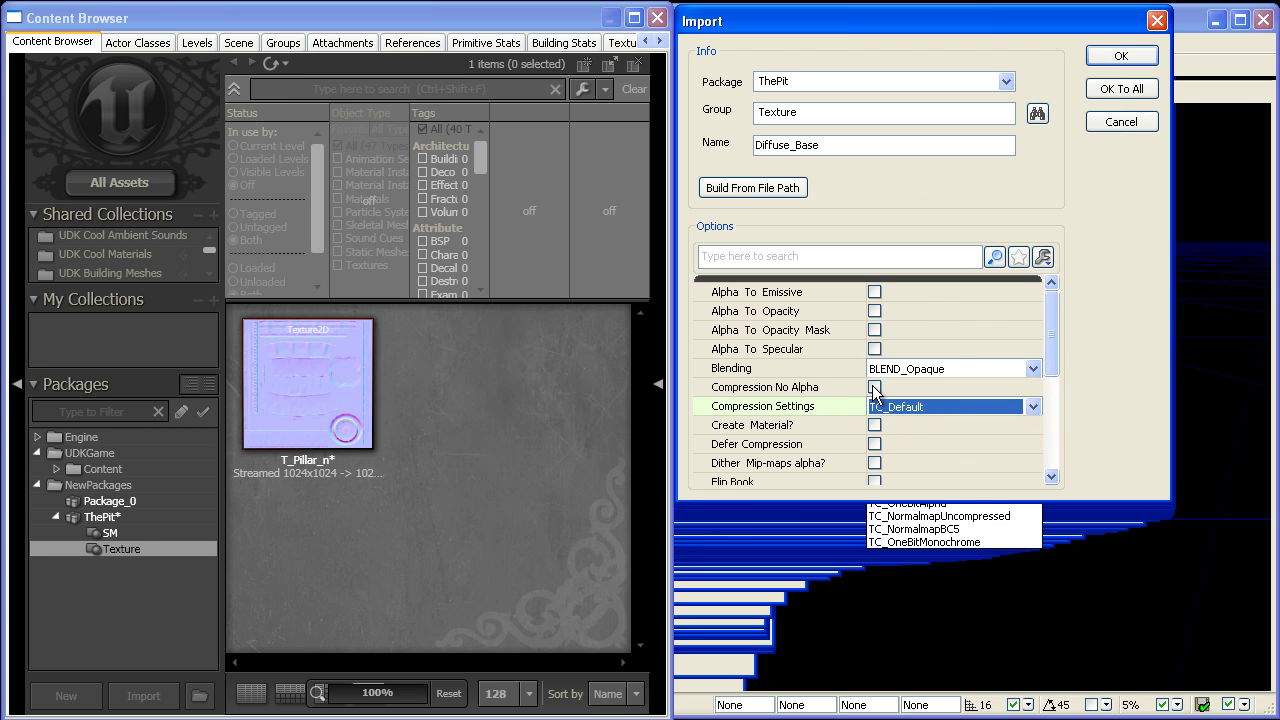
{"action": "left_click", "coordinate": [875, 388]}
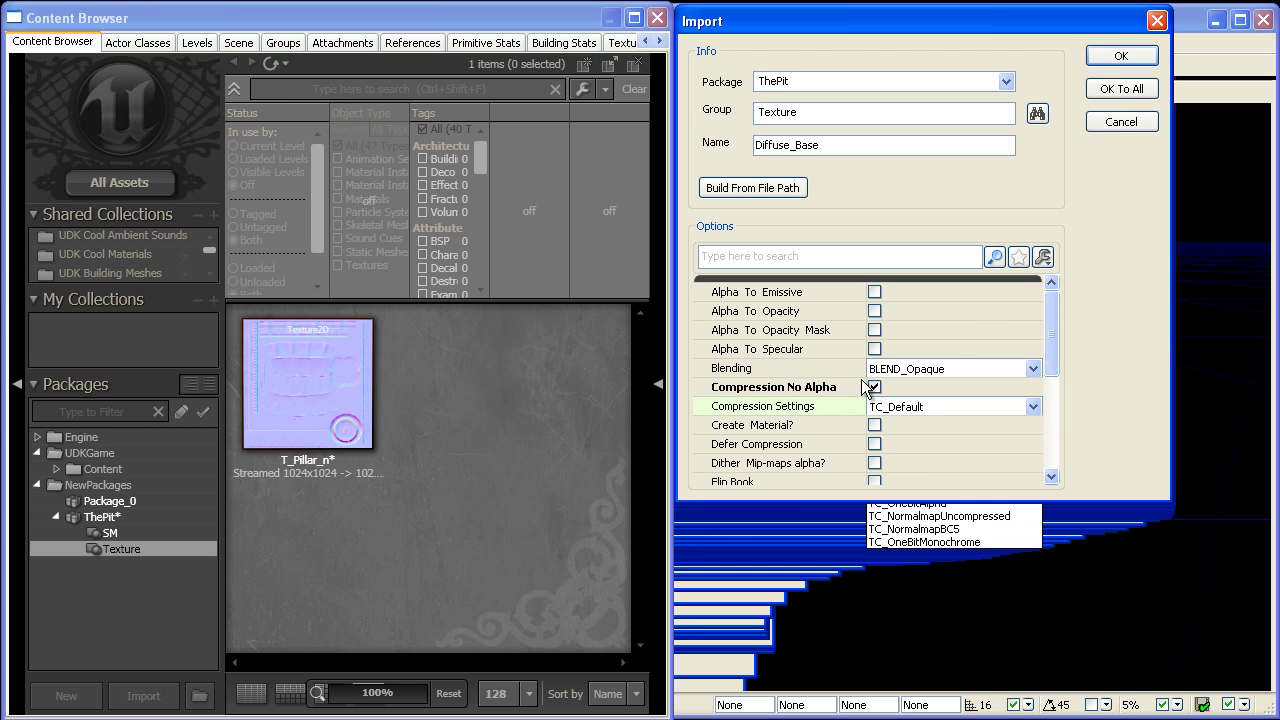
{"action": "left_click", "coordinate": [1121, 56]}
Step: Import Gray_Base with compression settings TC_Grayscale and view the imported textures in the Texture group
{"action": "left_click", "coordinate": [926, 406]}
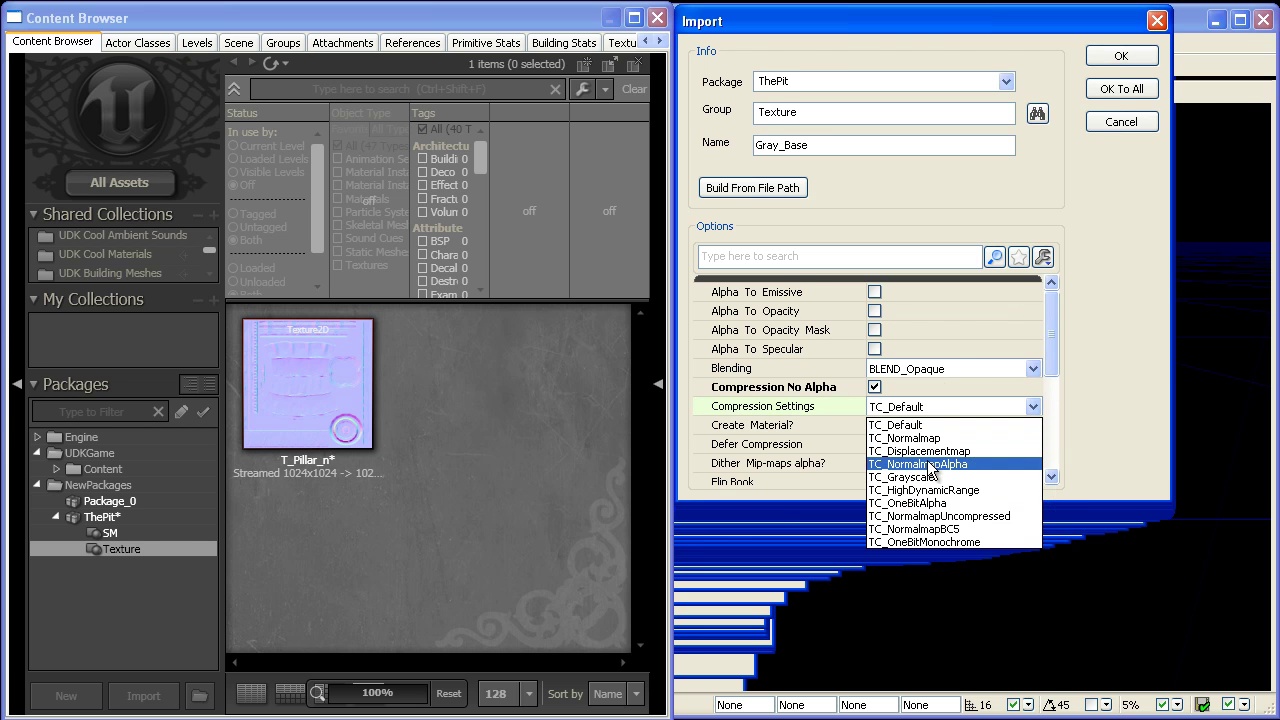
{"action": "left_click", "coordinate": [930, 466]}
{"action": "left_click", "coordinate": [926, 410]}
{"action": "left_click", "coordinate": [930, 476]}
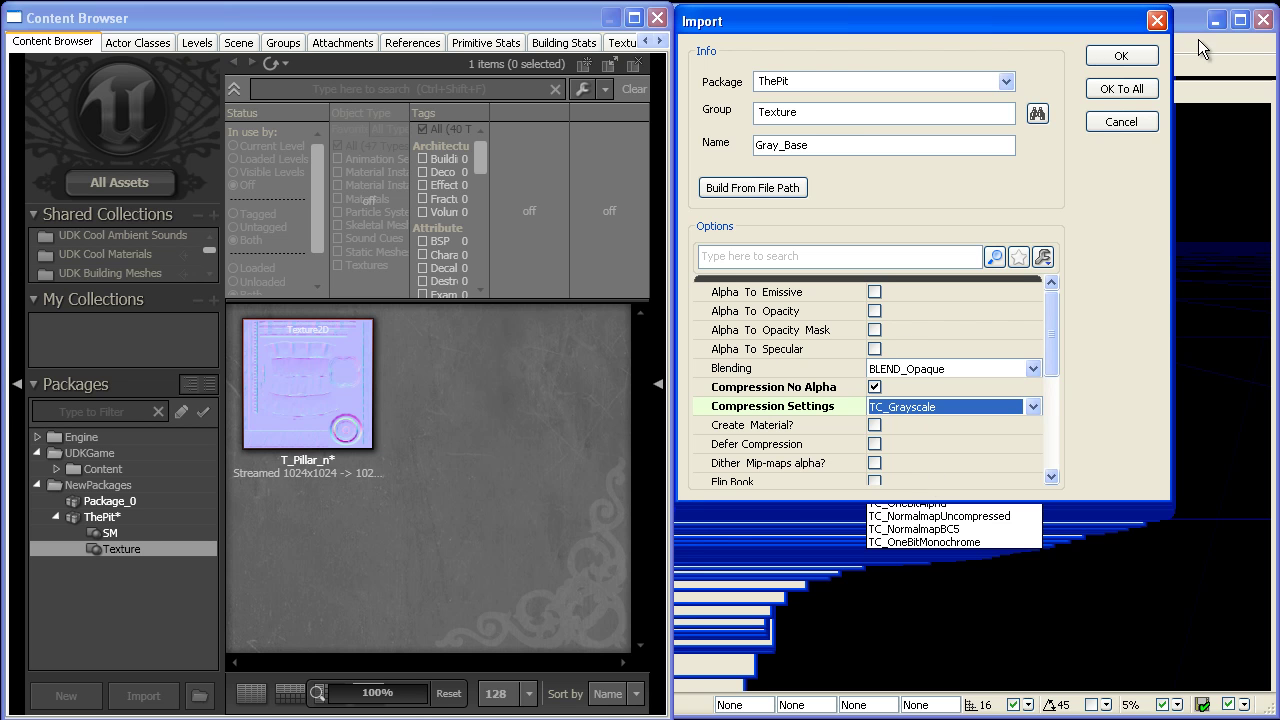
{"action": "left_click", "coordinate": [1127, 56]}
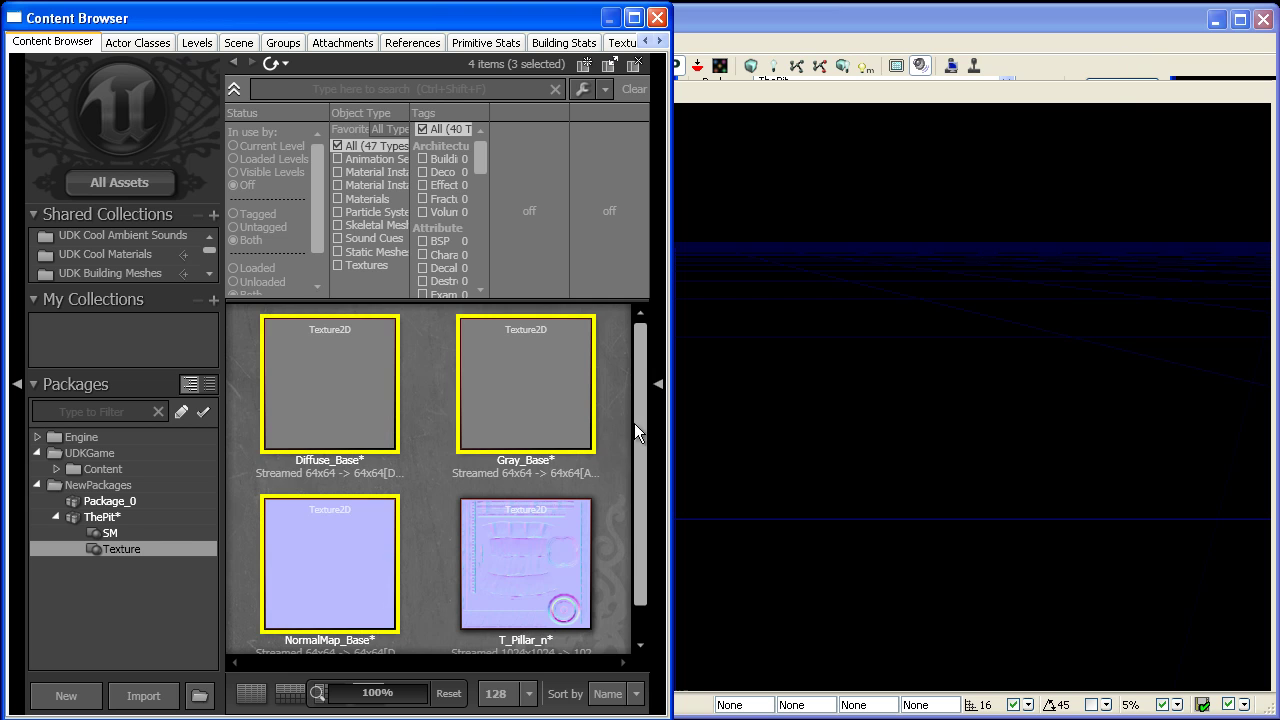
{"action": "mouse_move", "coordinate": [635, 423]}
{"action": "left_mouse_down"}
{"action": "mouse_move", "coordinate": [632, 459]}
{"action": "mouse_move", "coordinate": [630, 403]}
{"action": "left_mouse_up"}
{"action": "scroll", "coordinate": [621, 444], "scroll_direction": "down", "scroll_amount": 1}
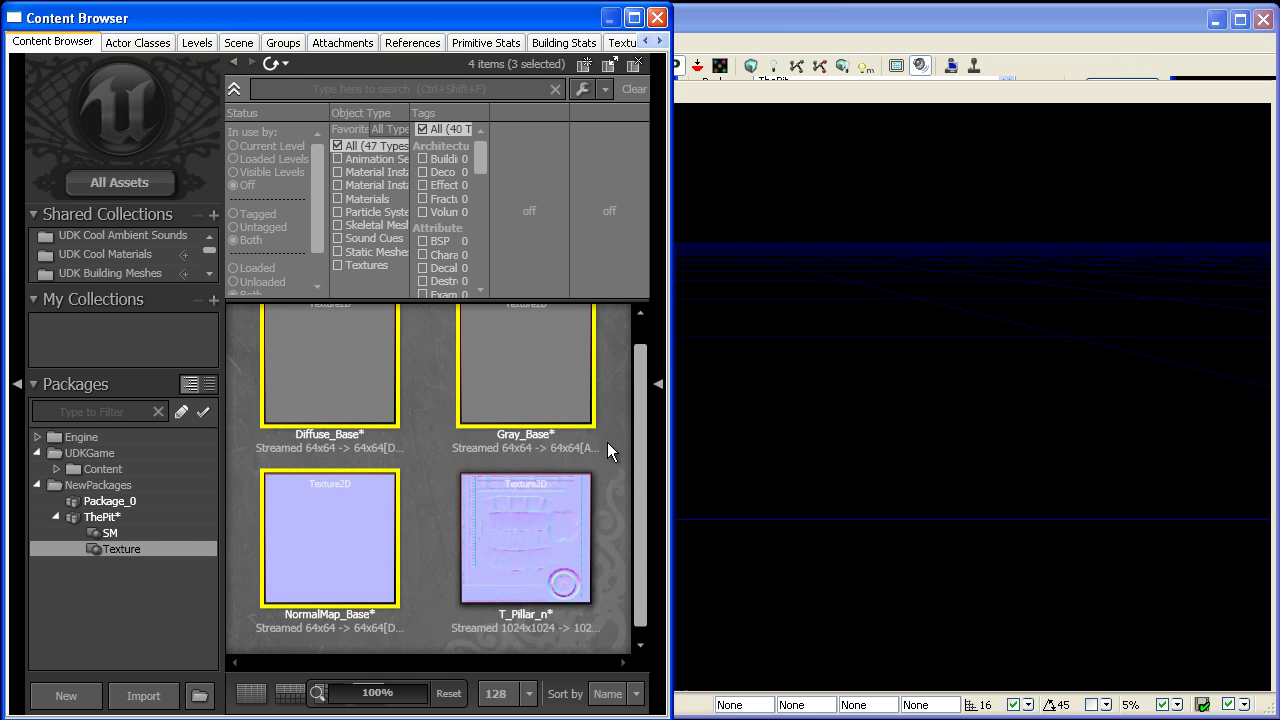
Step: Create a new Material in the ThePit package with group Materials and name M_Prop_Master
{"action": "scroll", "coordinate": [630, 446], "scroll_direction": "up", "scroll_amount": 1}
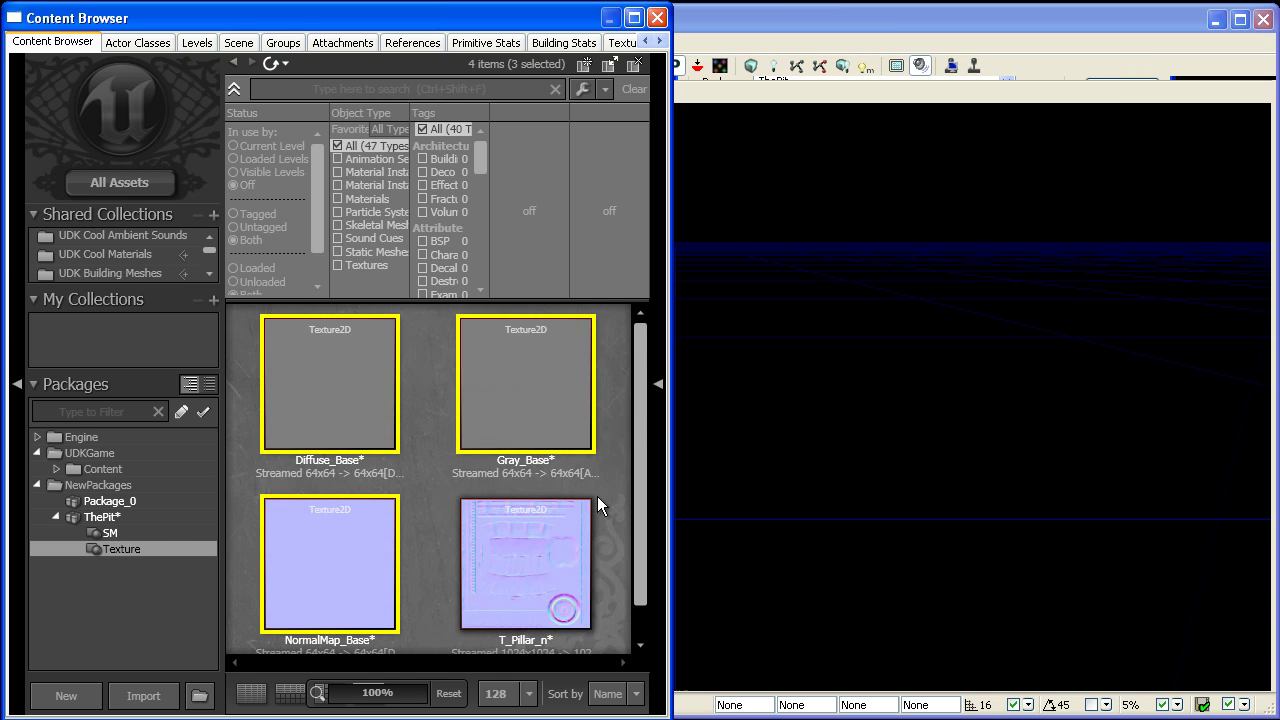
{"action": "left_click", "coordinate": [115, 516]}
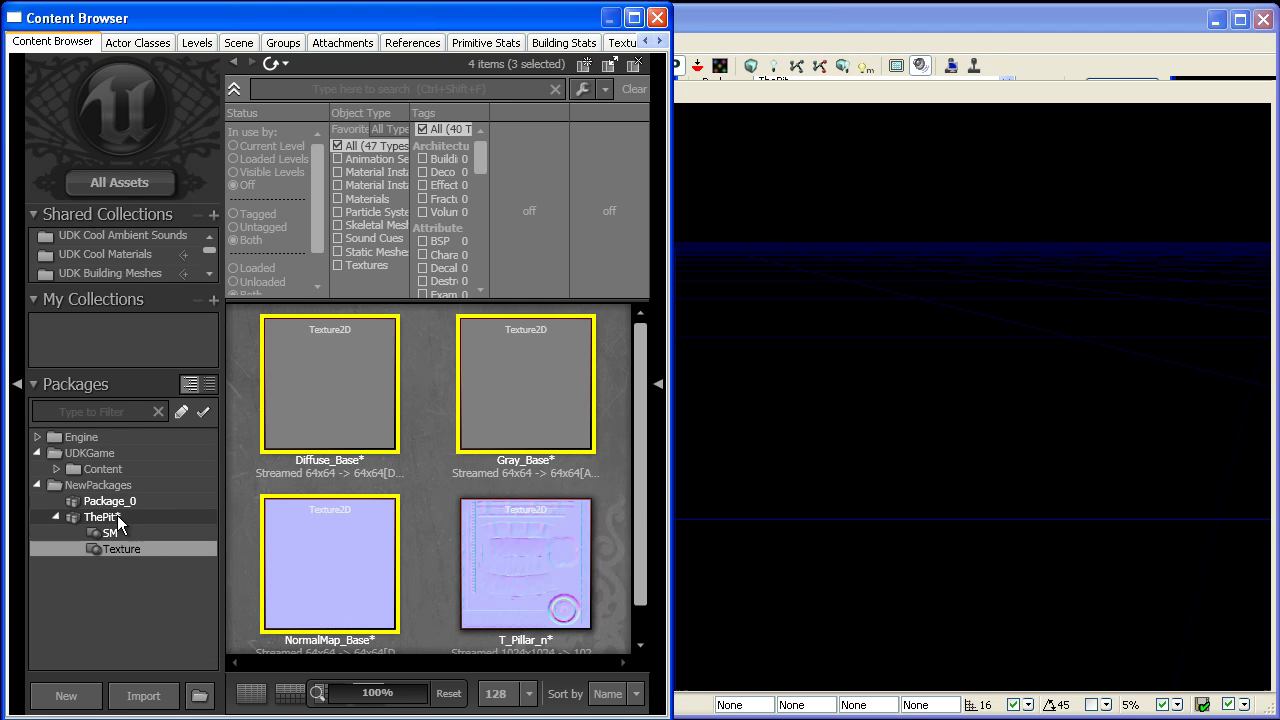
{"action": "right_click", "coordinate": [422, 486]}
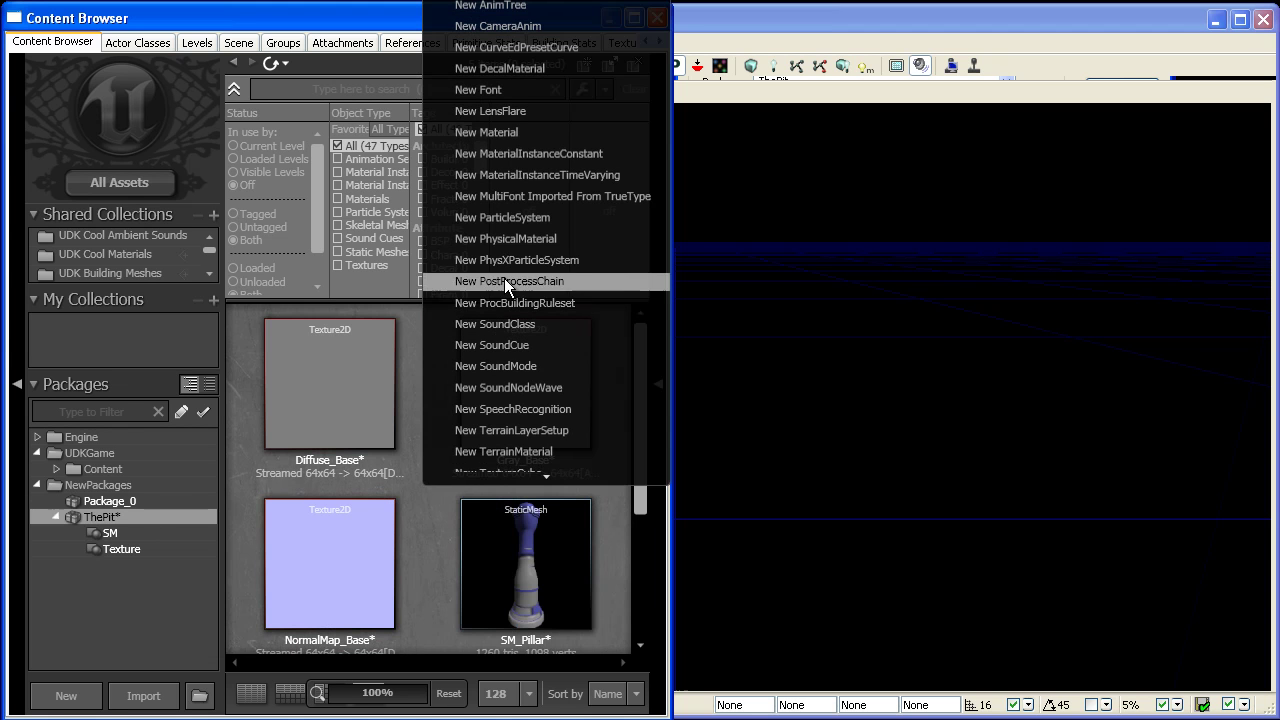
{"action": "left_click", "coordinate": [591, 134]}
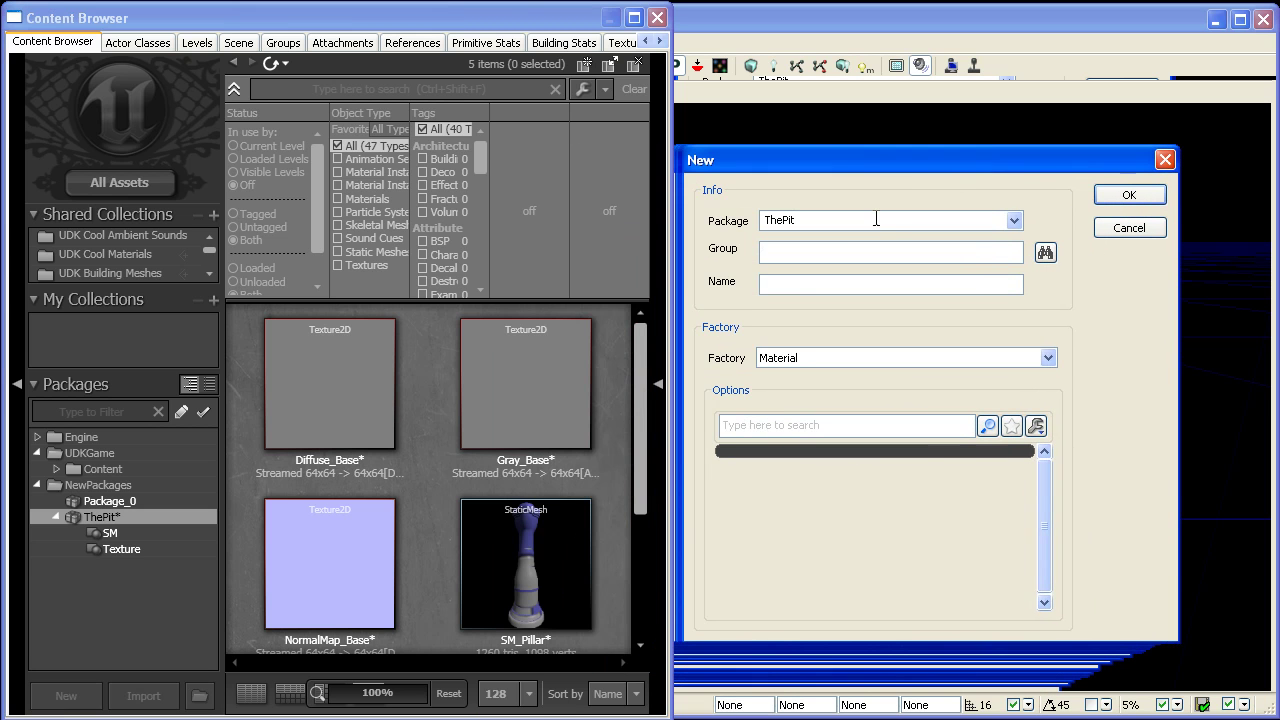
{"action": "type", "text": "Materials"}
{"action": "type", "text": "M_Master)"}
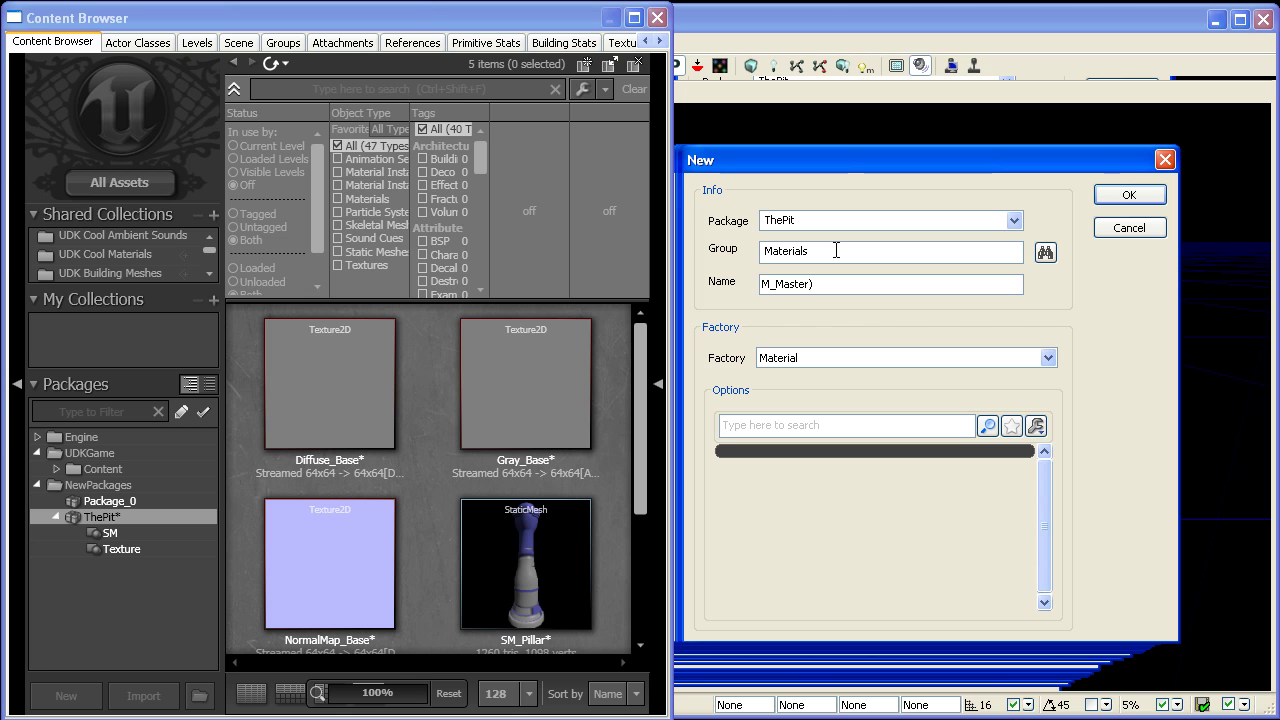
{"action": "key", "text": "BackSpace"}
{"action": "key", "text": "BackSpace"}
{"action": "key", "text": "BackSpace"}
{"action": "type", "text": "Mas"}
{"action": "left_click", "coordinate": [1126, 196]}
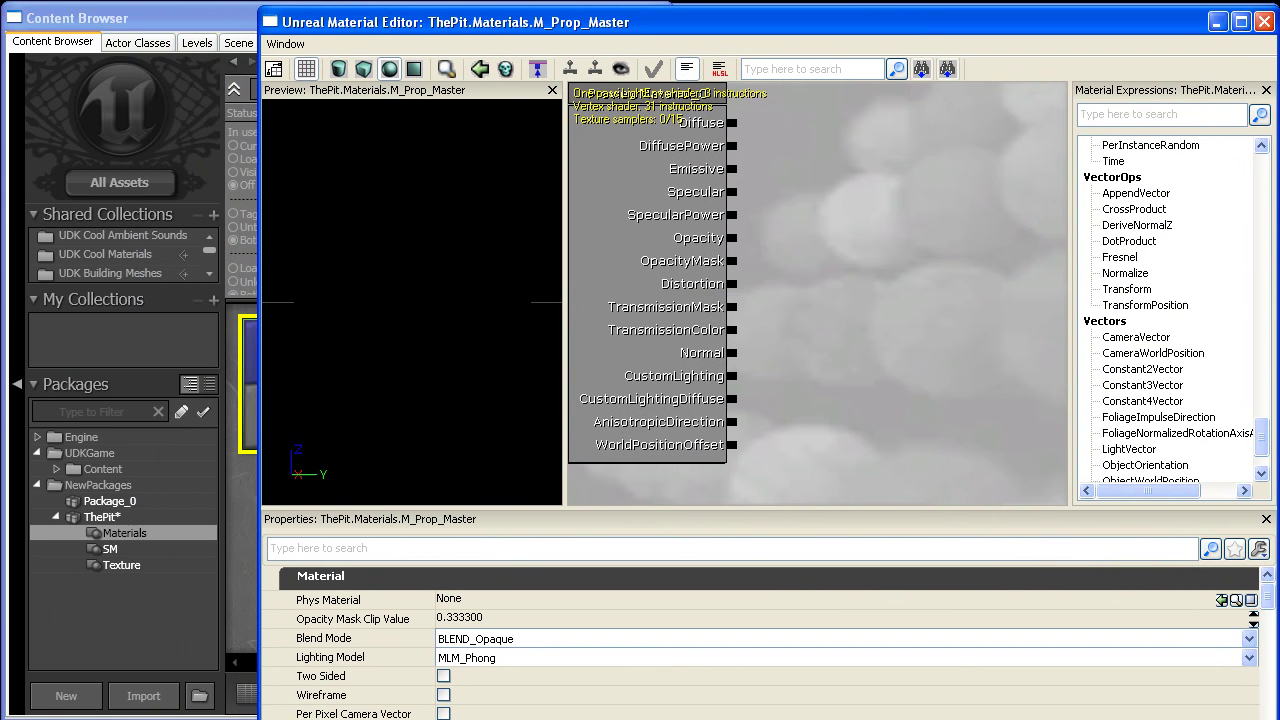
Step: Fit the Material Editor window on screen and shorten its Properties pane to enlarge the node graph
{"action": "left_click_drag", "start_coordinate": [1279, 719], "coordinate": [1274, 716]}
{"action": "scroll", "coordinate": [761, 389], "scroll_direction": "down", "scroll_amount": 4}
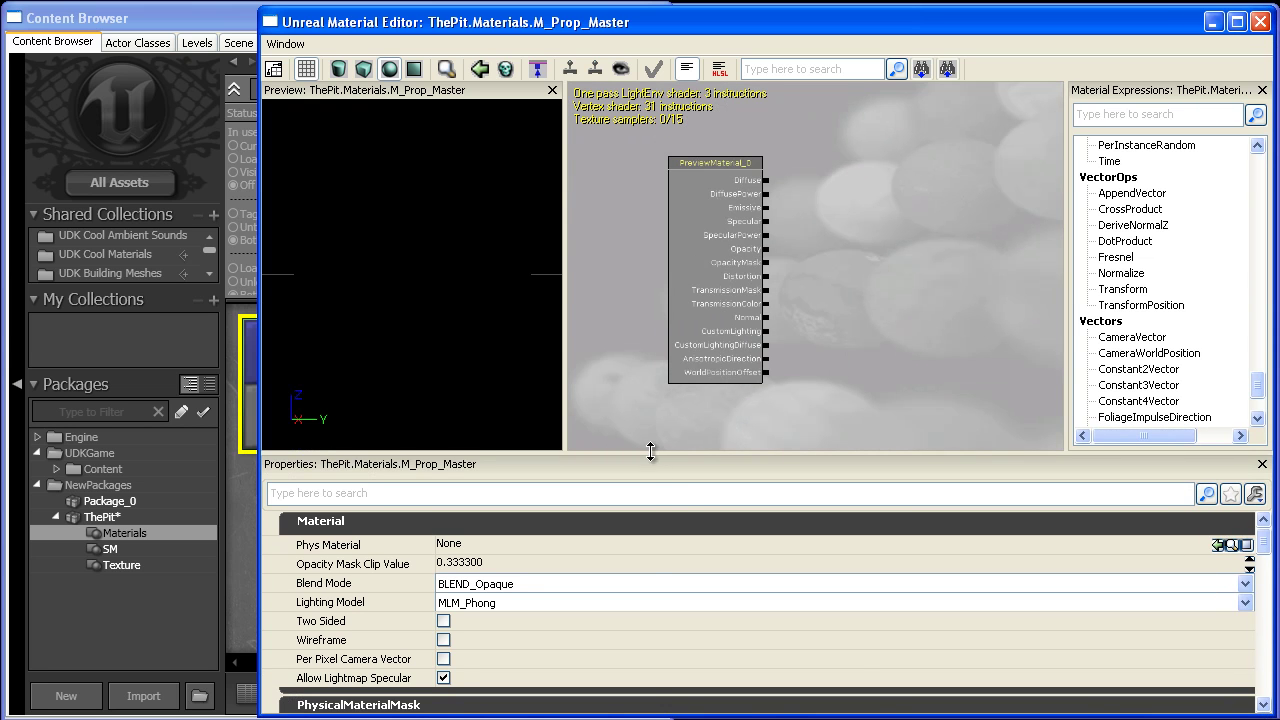
{"action": "left_click_drag", "start_coordinate": [650, 453], "coordinate": [651, 558]}
{"action": "scroll", "coordinate": [830, 426], "scroll_direction": "down", "scroll_amount": 2}
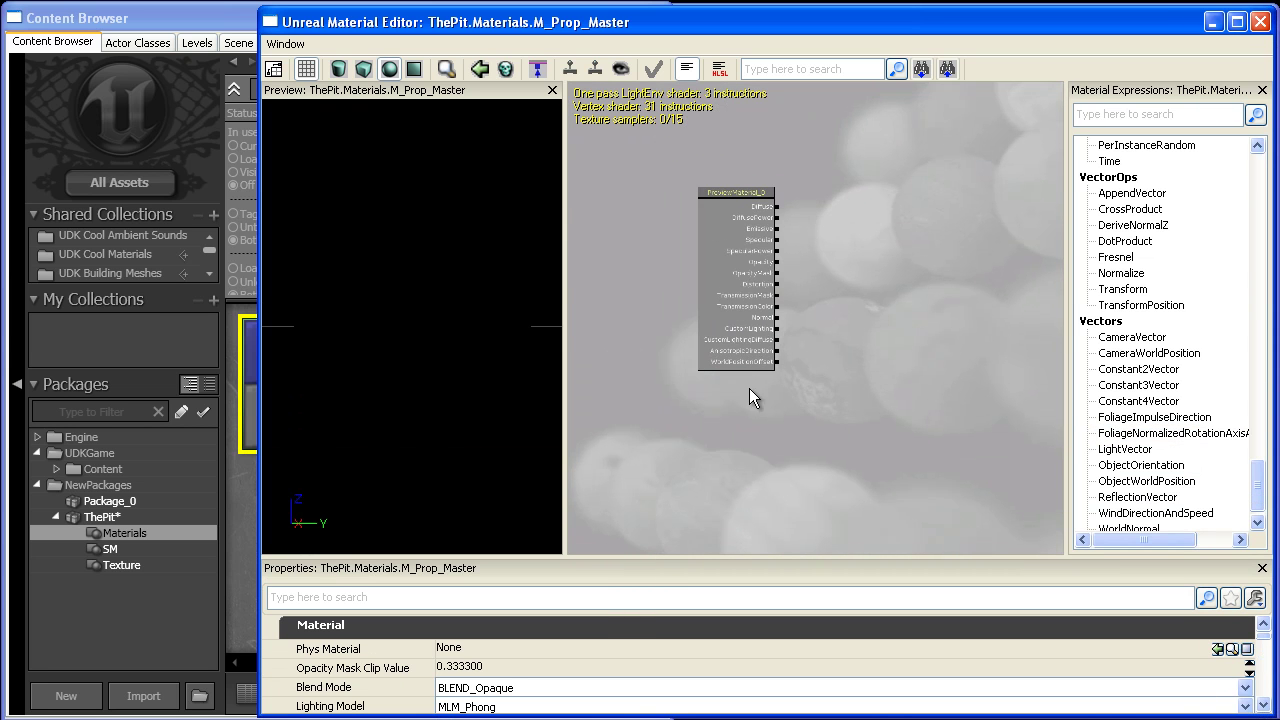
Step: Narrow the Material Editor window and its preview pane to uncover the Content Browser, and close the Material Expressions list
{"action": "left_click_drag", "start_coordinate": [259, 286], "coordinate": [510, 290]}
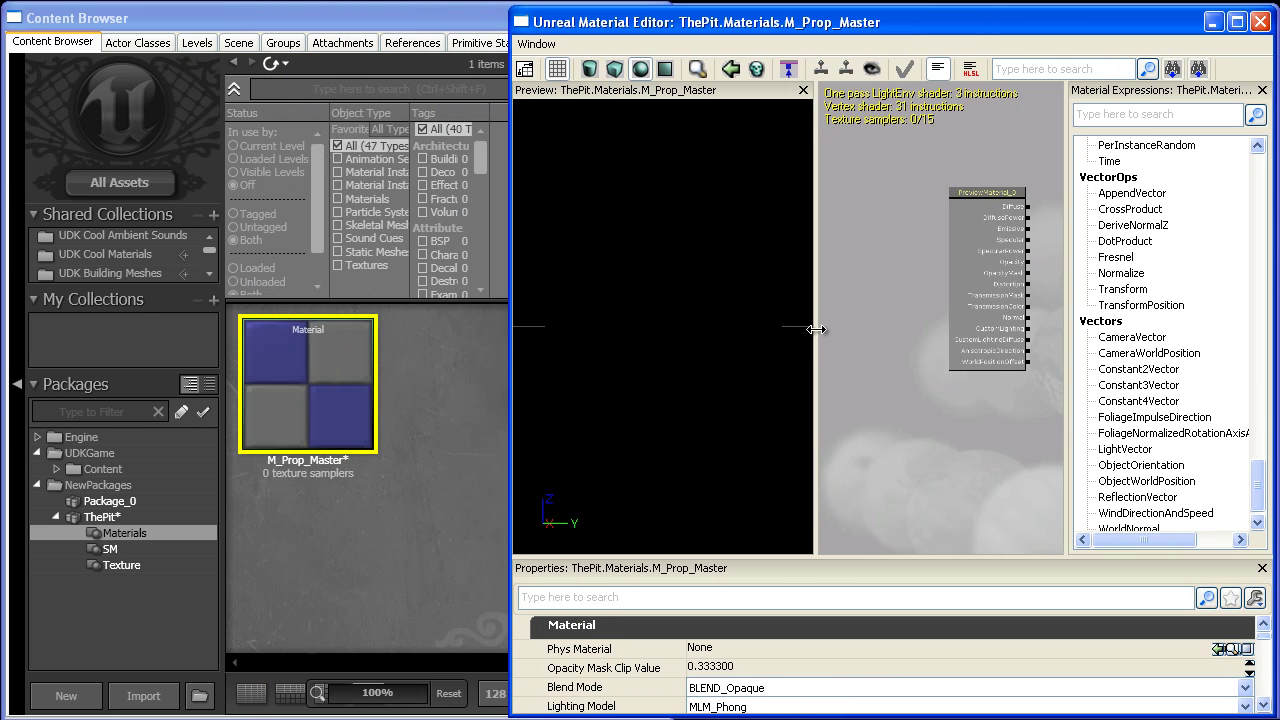
{"action": "left_click_drag", "start_coordinate": [813, 327], "coordinate": [766, 329]}
{"action": "left_click_drag", "start_coordinate": [846, 360], "coordinate": [1058, 322]}
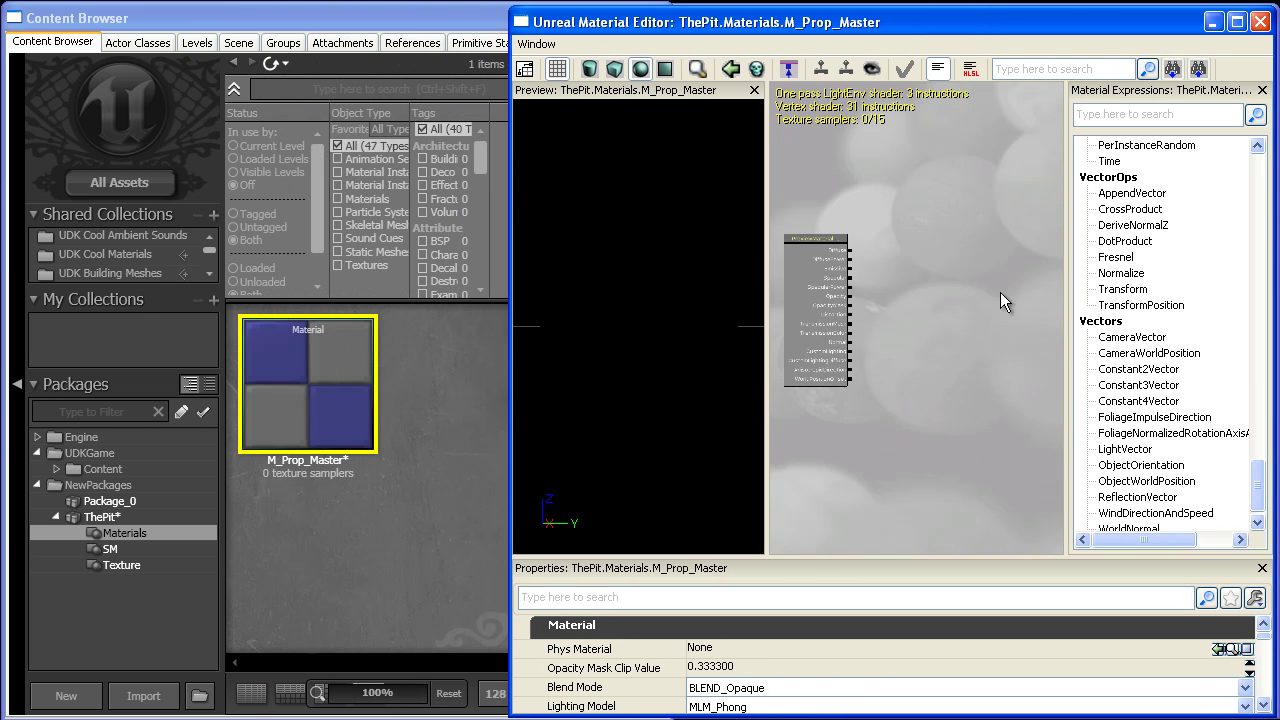
{"action": "left_click", "coordinate": [1262, 90]}
{"action": "scroll", "coordinate": [1023, 266], "scroll_direction": "up", "scroll_amount": 2}
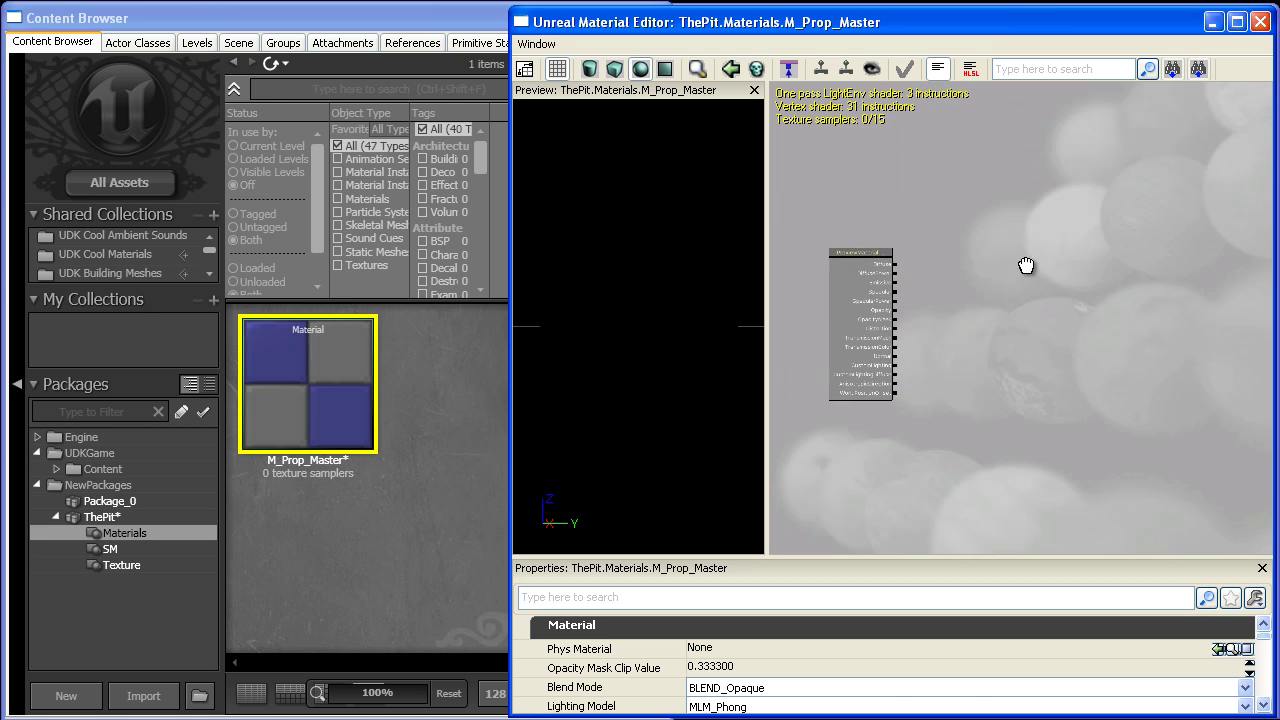
{"action": "scroll", "coordinate": [862, 195], "scroll_direction": "up", "scroll_amount": 1}
{"action": "left_click_drag", "start_coordinate": [764, 167], "coordinate": [770, 170]}
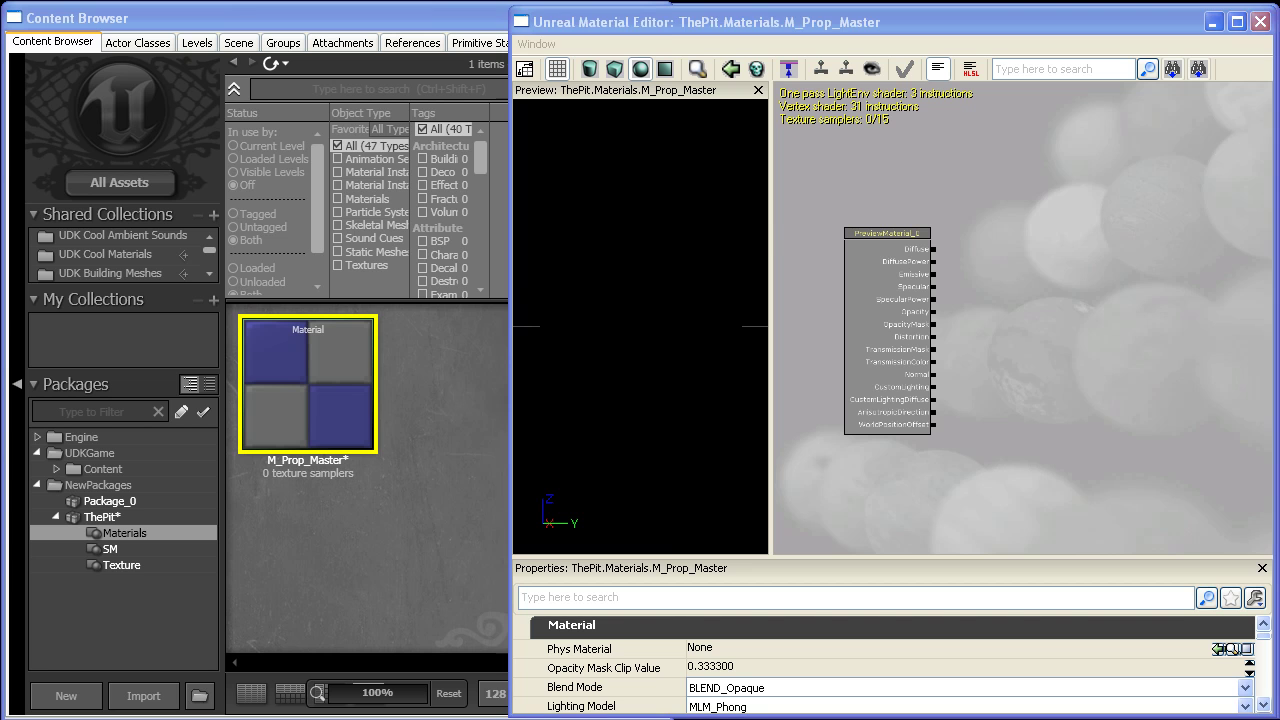
Step: Narrow the Content Browser to sit beside the Material Editor and show ThePit's Texture group
{"action": "left_click", "coordinate": [364, 558]}
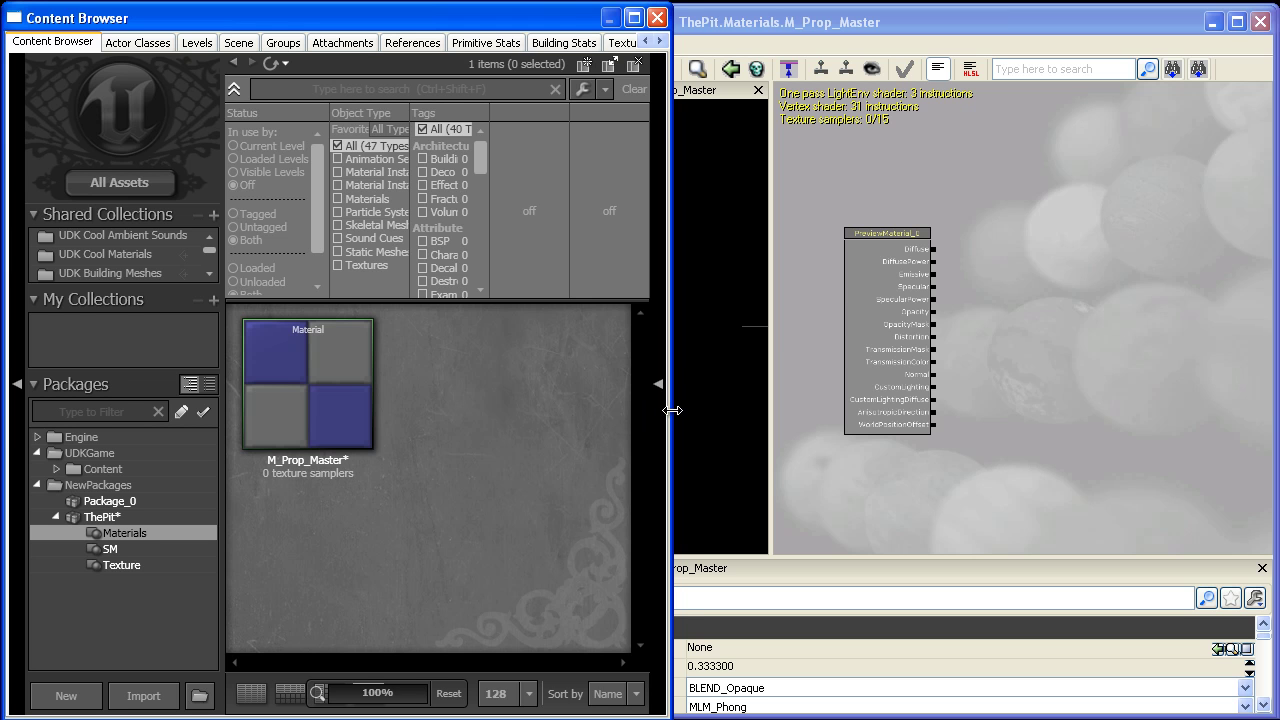
{"action": "left_click_drag", "start_coordinate": [669, 411], "coordinate": [510, 382]}
{"action": "left_click", "coordinate": [160, 561]}
Step: Add Texture Sample nodes for Diffuse_Base and Gray_Base to the material graph, one below the other
{"action": "left_click", "coordinate": [317, 435]}
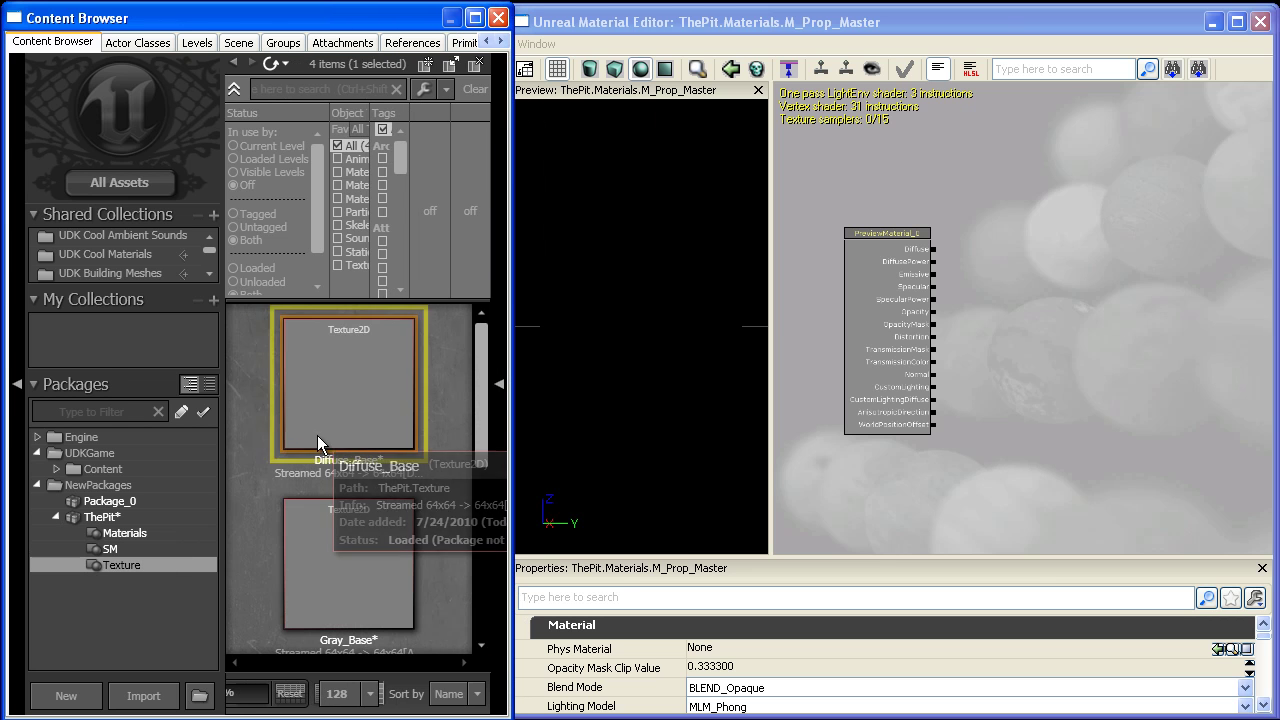
{"action": "scroll", "coordinate": [1012, 248], "scroll_direction": "up", "scroll_amount": 2}
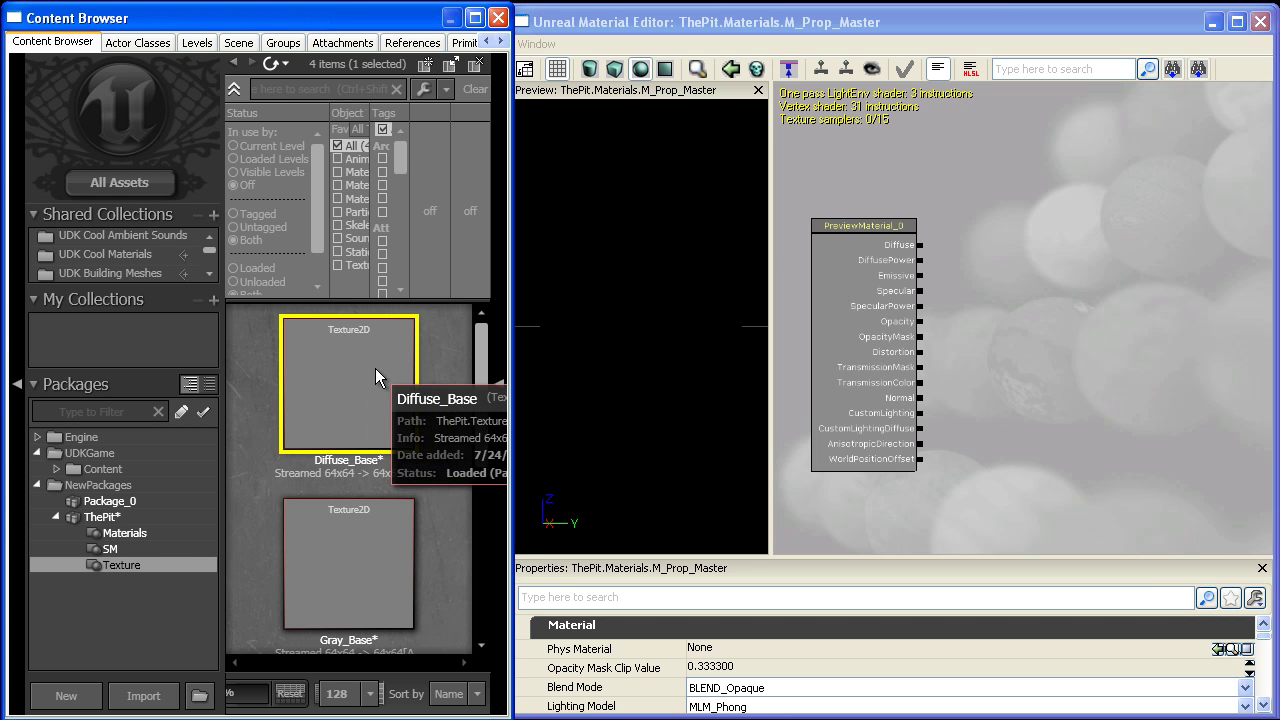
{"action": "left_click_drag", "start_coordinate": [971, 226], "coordinate": [1006, 222]}
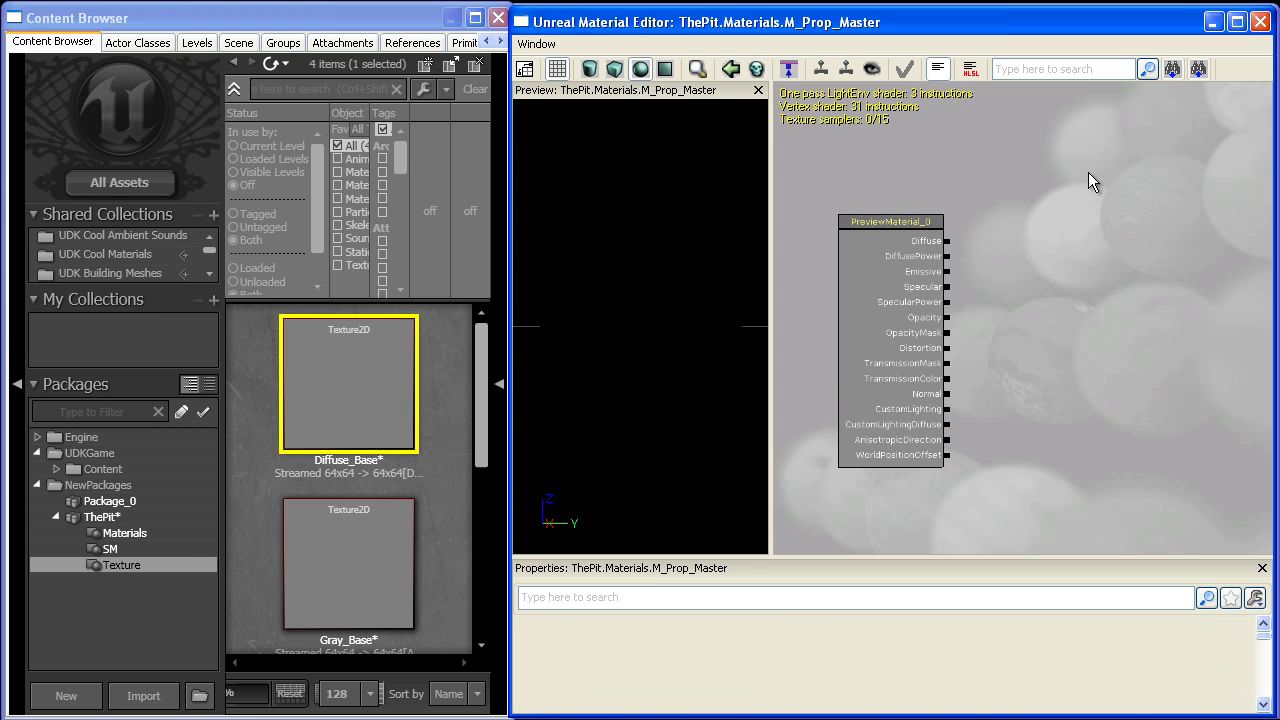
{"action": "left_click", "coordinate": [1088, 172]}
{"action": "left_click", "coordinate": [366, 540]}
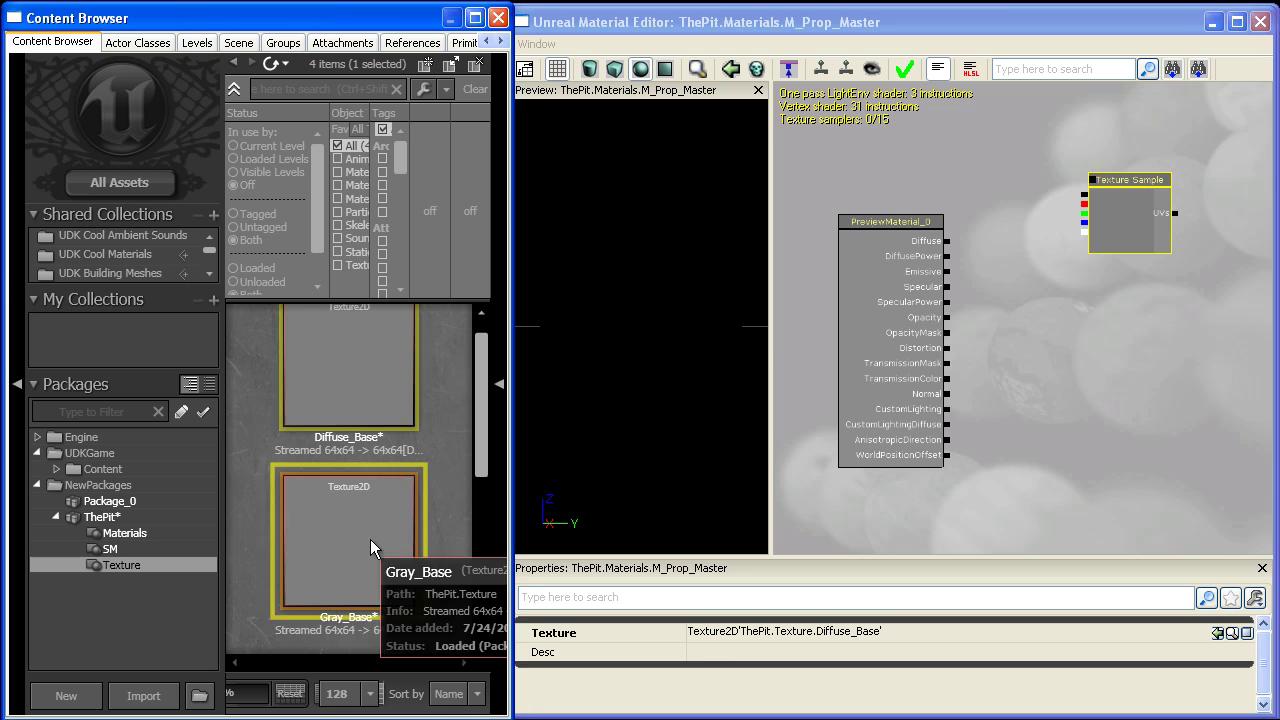
{"action": "left_click", "coordinate": [1148, 333]}
{"action": "left_click", "coordinate": [1145, 324]}
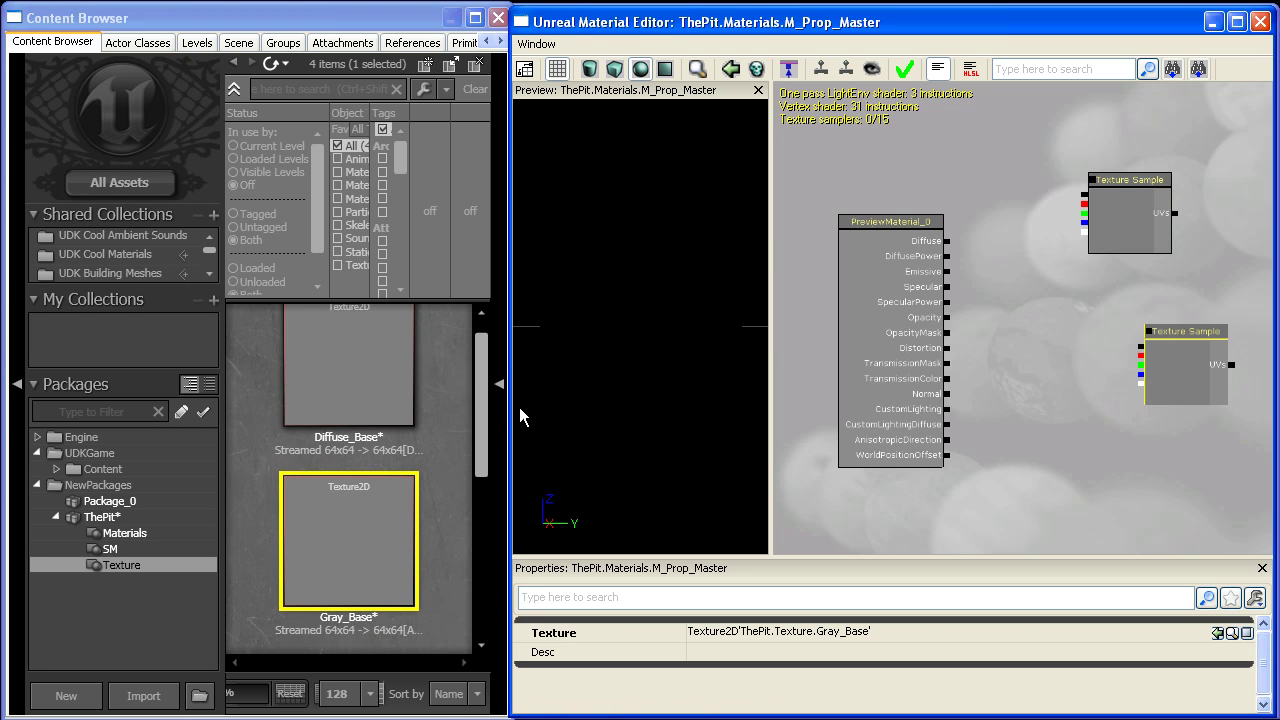
Step: Add a Texture Sample node for NormalMap_Base below the Gray_Base sample
{"action": "left_click_drag", "start_coordinate": [480, 417], "coordinate": [405, 517]}
{"action": "left_click", "coordinate": [405, 517]}
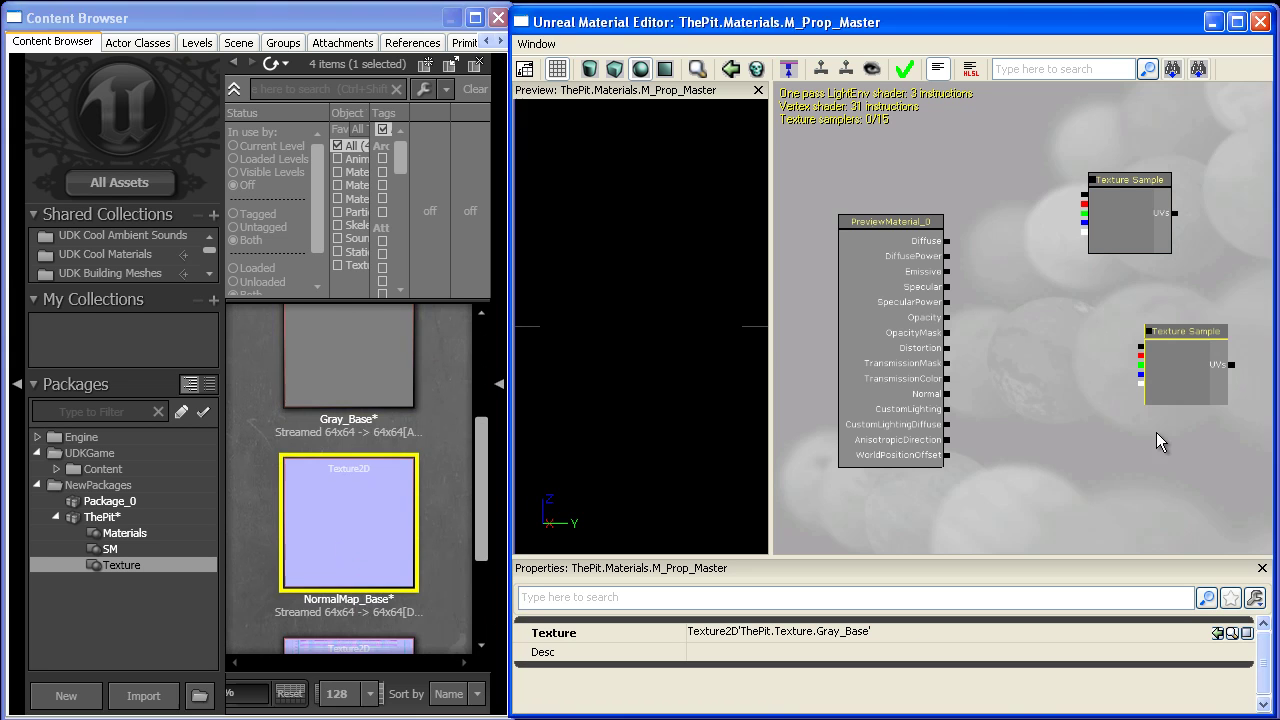
{"action": "left_click", "coordinate": [1112, 450]}
{"action": "key", "text": "t"}
{"action": "left_click", "coordinate": [1133, 443]}
Step: Move the Diffuse_Base sample up and connect its RGB output to the material's Diffuse input
{"action": "mouse_move", "coordinate": [1043, 466]}
{"action": "left_mouse_down"}
{"action": "mouse_move", "coordinate": [957, 360]}
{"action": "mouse_move", "coordinate": [986, 434]}
{"action": "mouse_move", "coordinate": [1036, 462]}
{"action": "left_mouse_up"}
{"action": "scroll", "coordinate": [1005, 427], "scroll_direction": "up", "scroll_amount": 2}
{"action": "left_click", "coordinate": [1115, 182]}
{"action": "left_click_drag", "start_coordinate": [1090, 178], "coordinate": [1156, 168]}
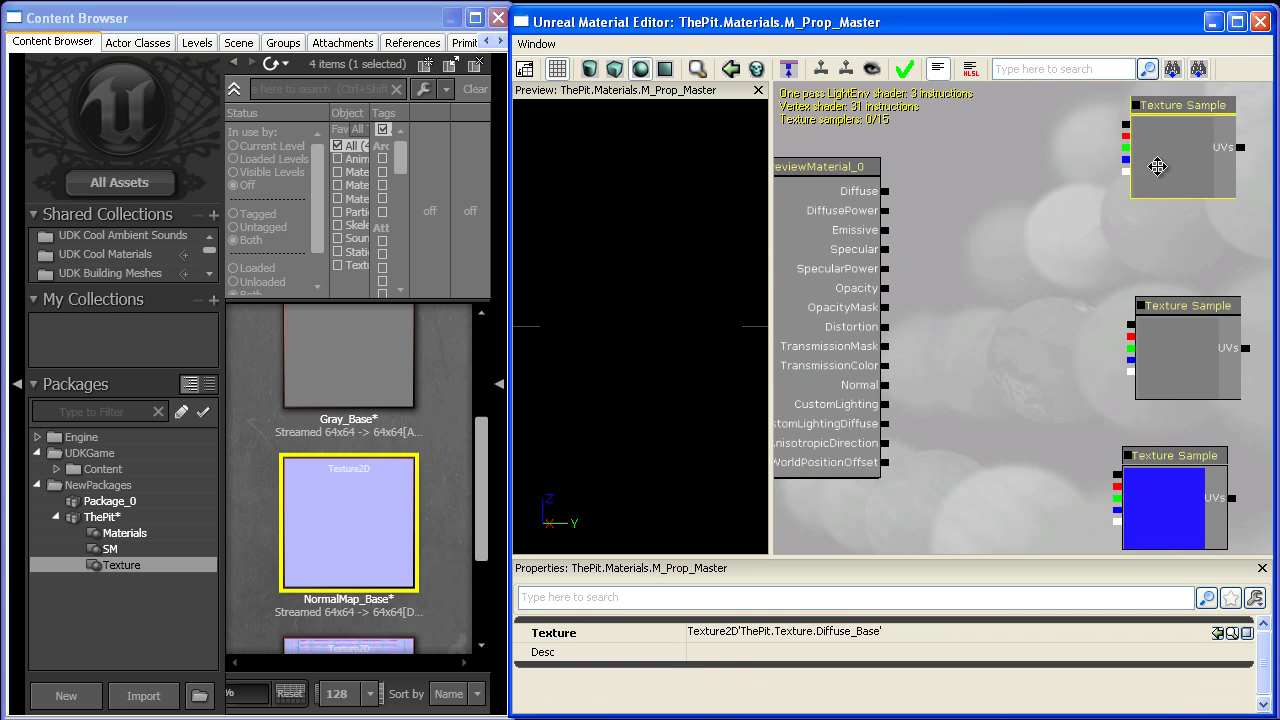
{"action": "left_click_drag", "start_coordinate": [1126, 124], "coordinate": [885, 191]}
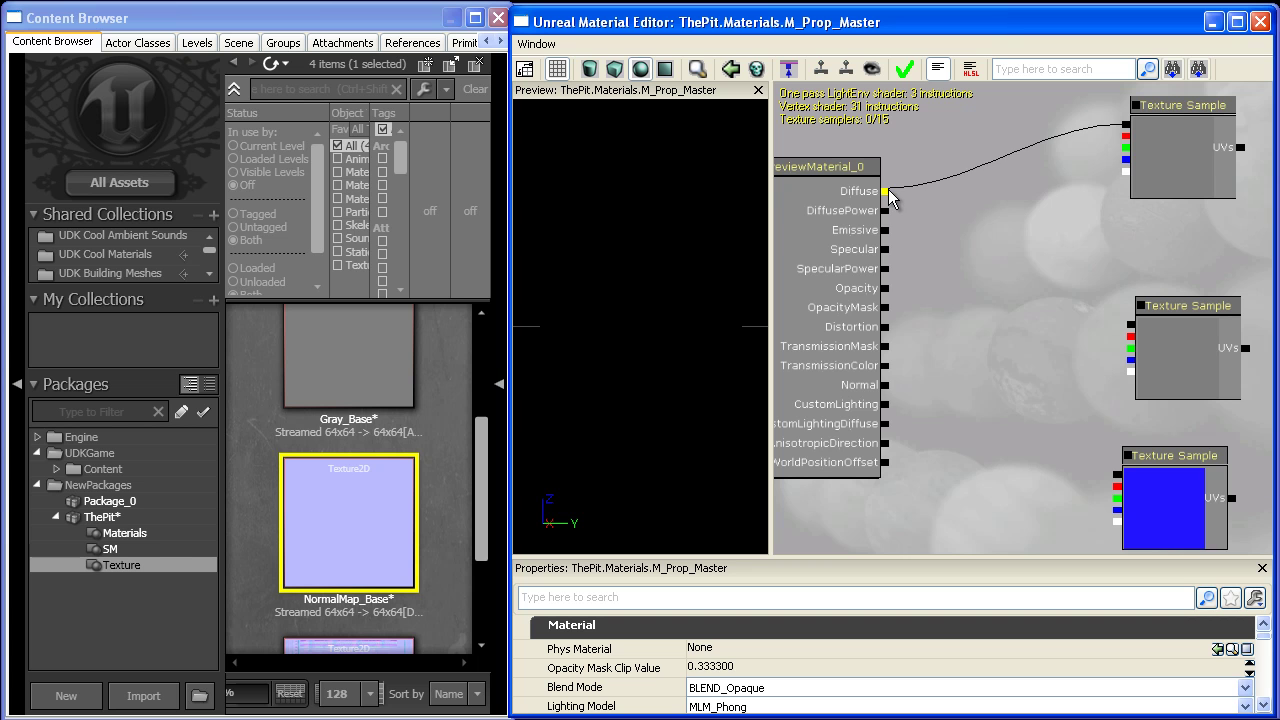
Step: Reposition the Diffuse_Base texture sample and convert it to a parameter
{"action": "left_click_drag", "start_coordinate": [1182, 271], "coordinate": [1150, 263]}
{"action": "scroll", "coordinate": [1116, 238], "scroll_direction": "down", "scroll_amount": 3}
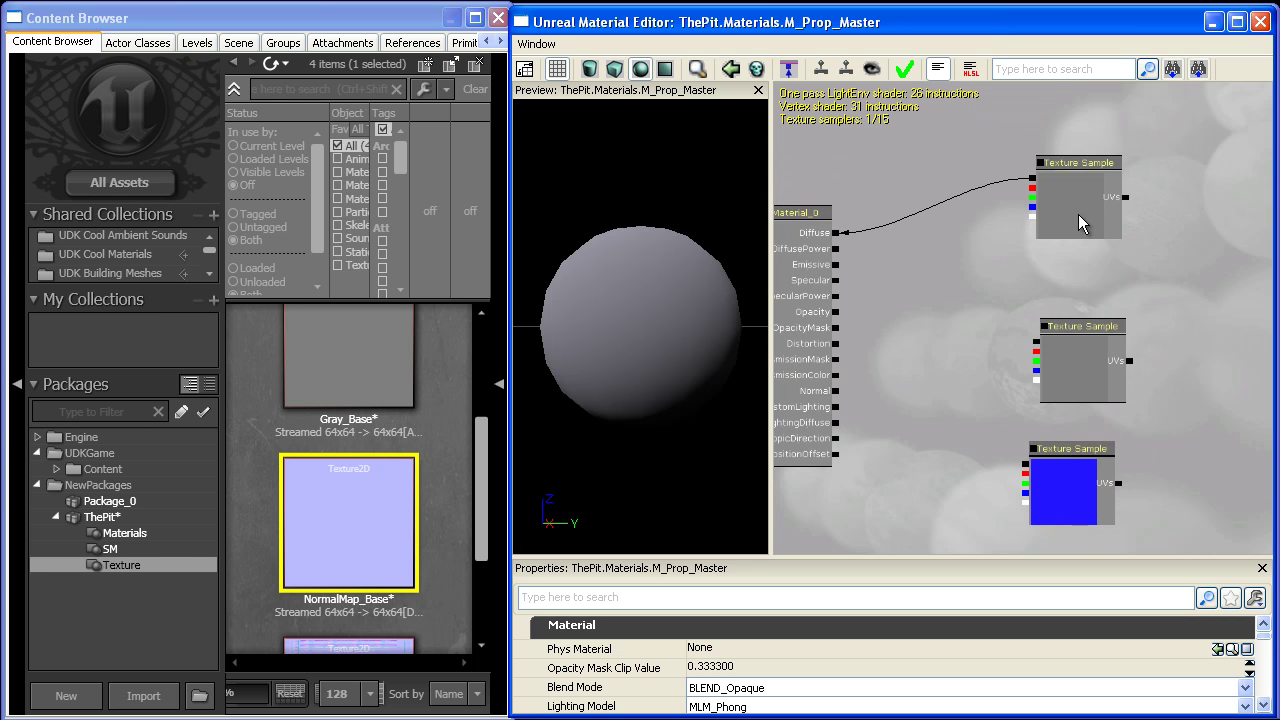
{"action": "left_click_drag", "start_coordinate": [1078, 214], "coordinate": [1038, 234]}
{"action": "right_click", "coordinate": [1021, 202]}
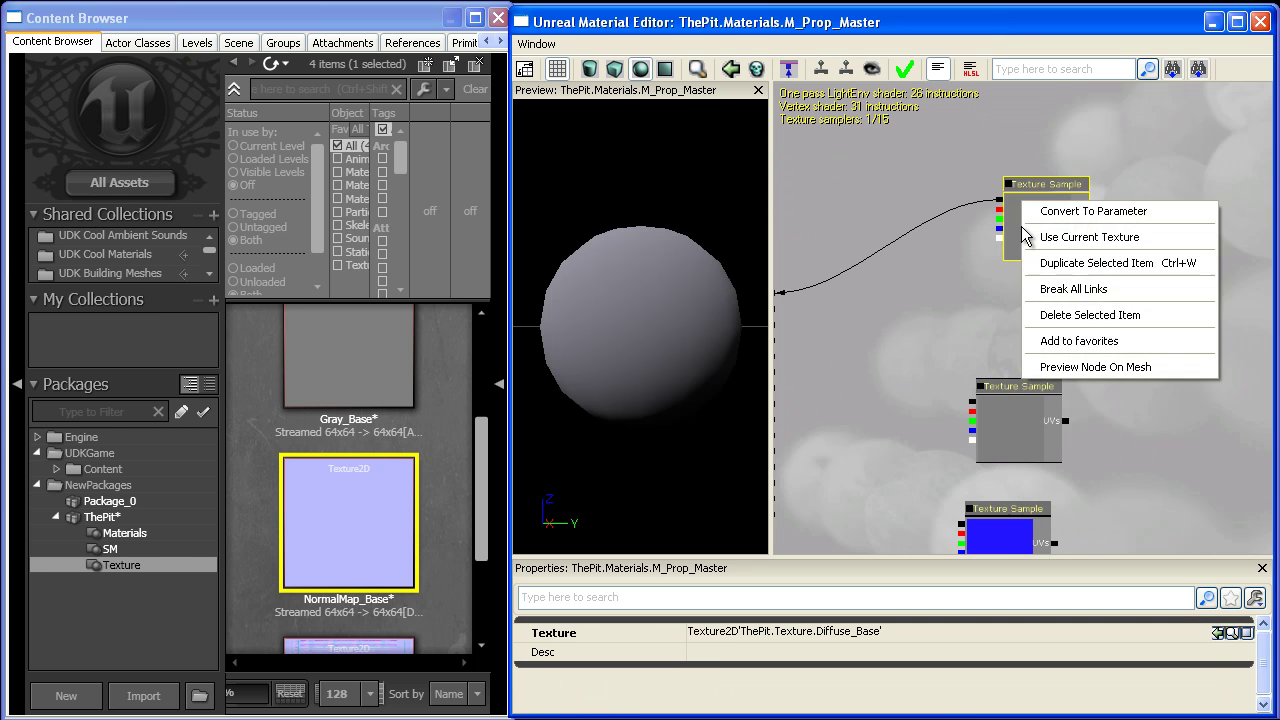
{"action": "left_click", "coordinate": [1040, 212]}
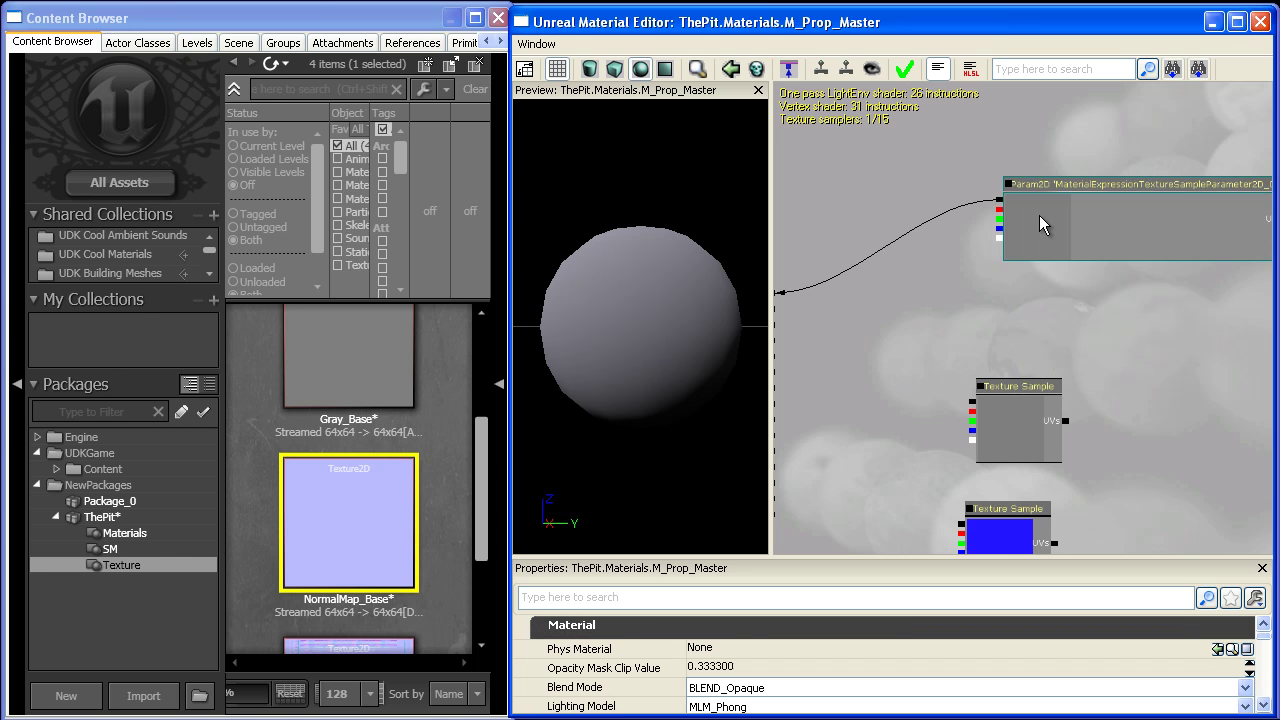
Step: Set the converted texture parameter's Parameter Name to Diffuse
{"action": "scroll", "coordinate": [1011, 361], "scroll_direction": "up", "scroll_amount": 2}
{"action": "scroll", "coordinate": [991, 369], "scroll_direction": "up", "scroll_amount": 1}
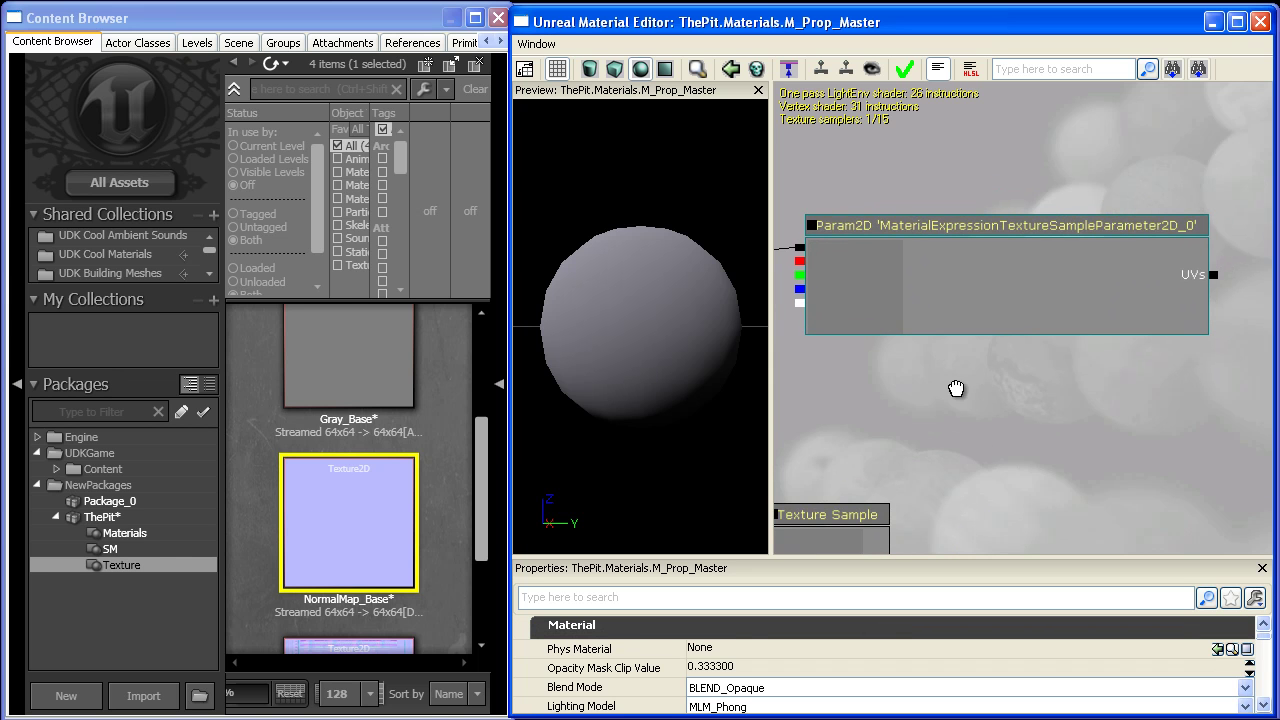
{"action": "left_click", "coordinate": [893, 321]}
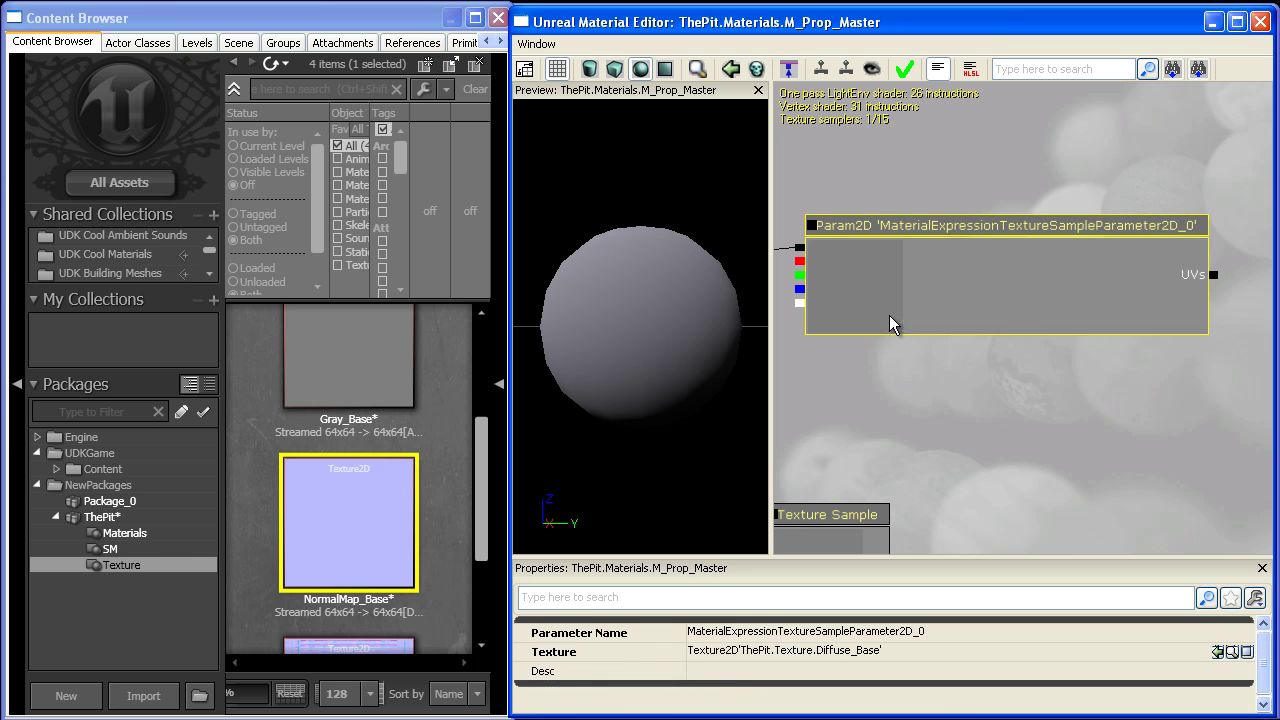
{"action": "left_click", "coordinate": [725, 640]}
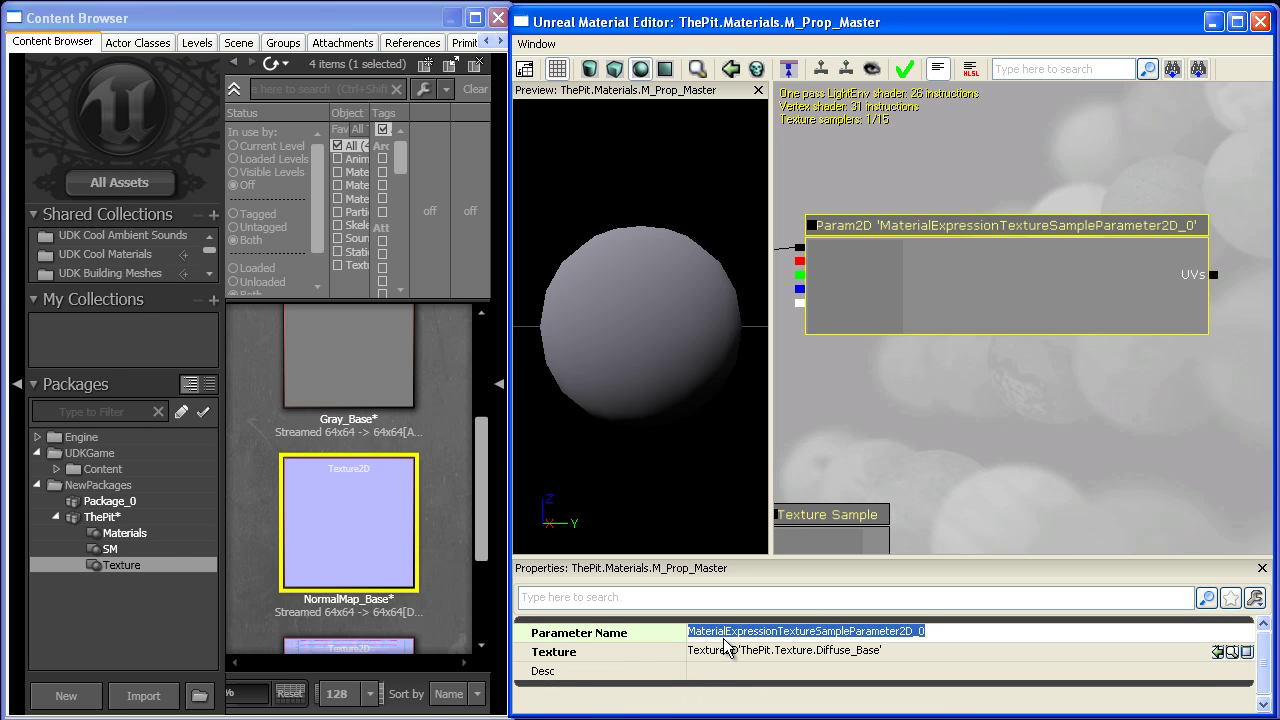
{"action": "type", "text": "Diffuse"}
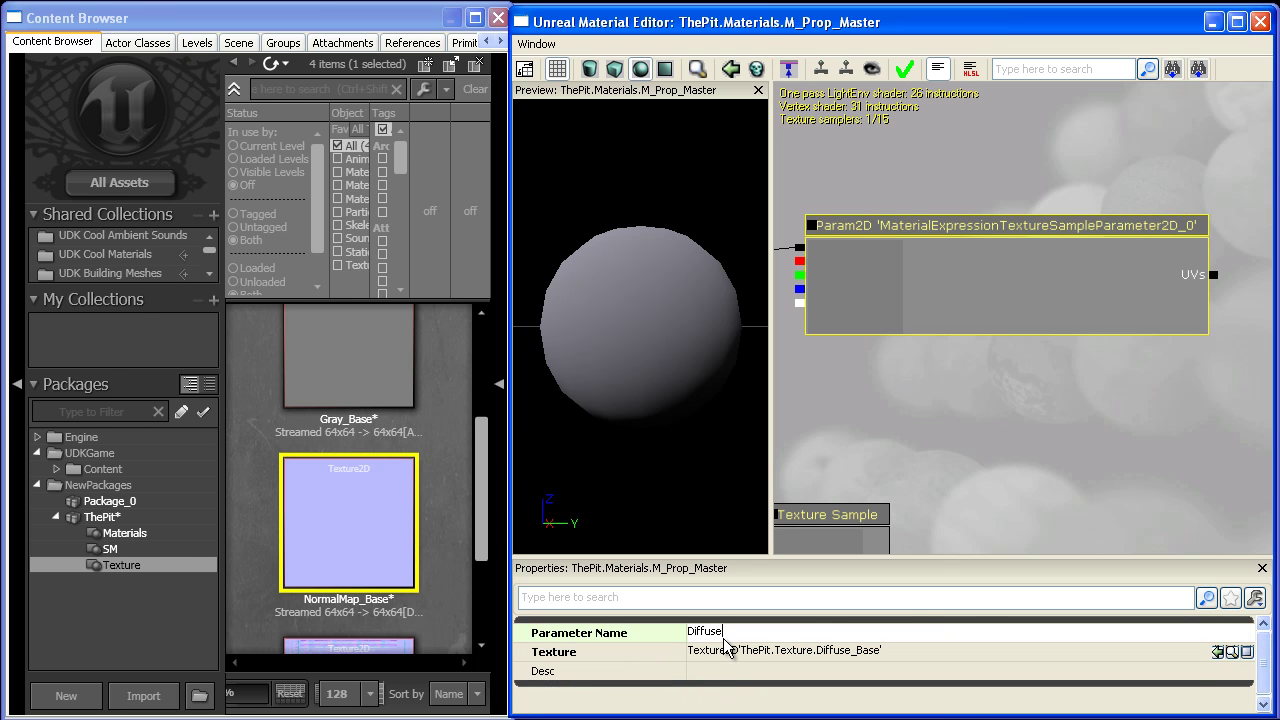
{"action": "key", "text": "Return"}
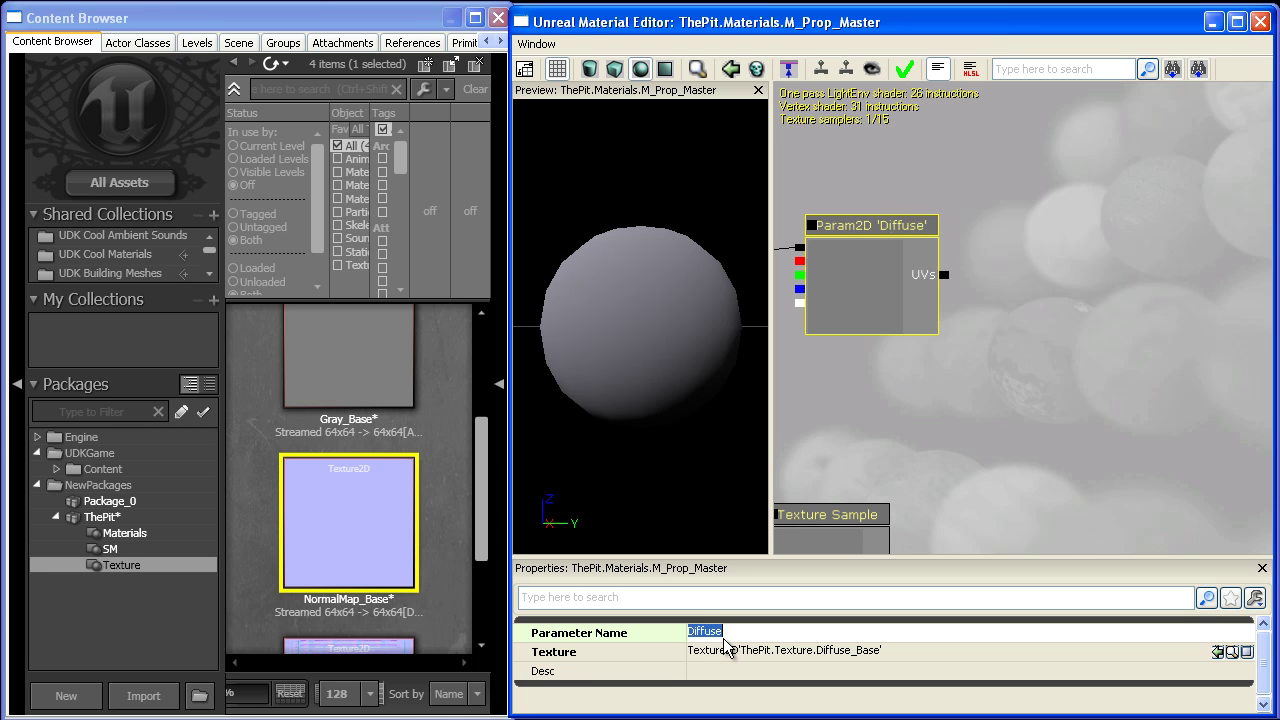
Step: Duplicate the Diffuse parameter node, place the copy below it and set its Parameter Name to Spec
{"action": "left_click_drag", "start_coordinate": [883, 406], "coordinate": [1016, 269]}
{"action": "left_click_drag", "start_coordinate": [1000, 312], "coordinate": [1102, 268]}
{"action": "scroll", "coordinate": [1124, 145], "scroll_direction": "down", "scroll_amount": 3}
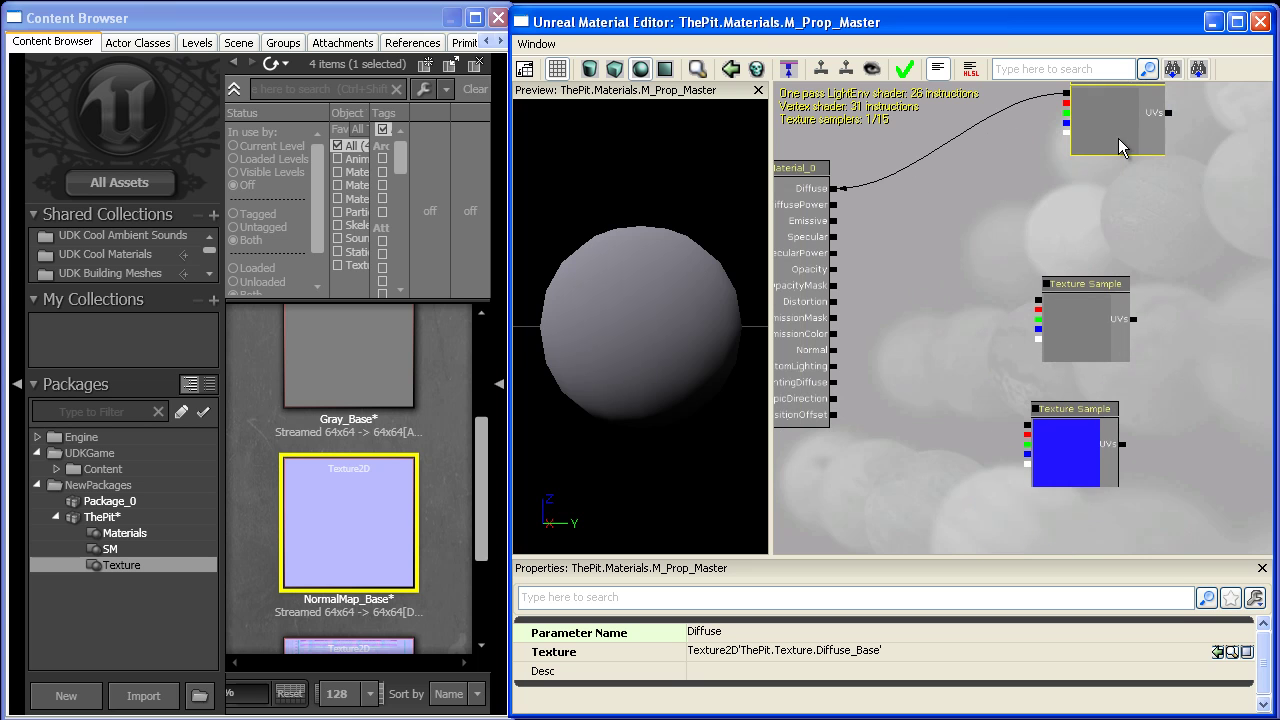
{"action": "key", "text": "ctrl+w"}
{"action": "left_click_drag", "start_coordinate": [1131, 153], "coordinate": [1125, 226], "text": "ctrl"}
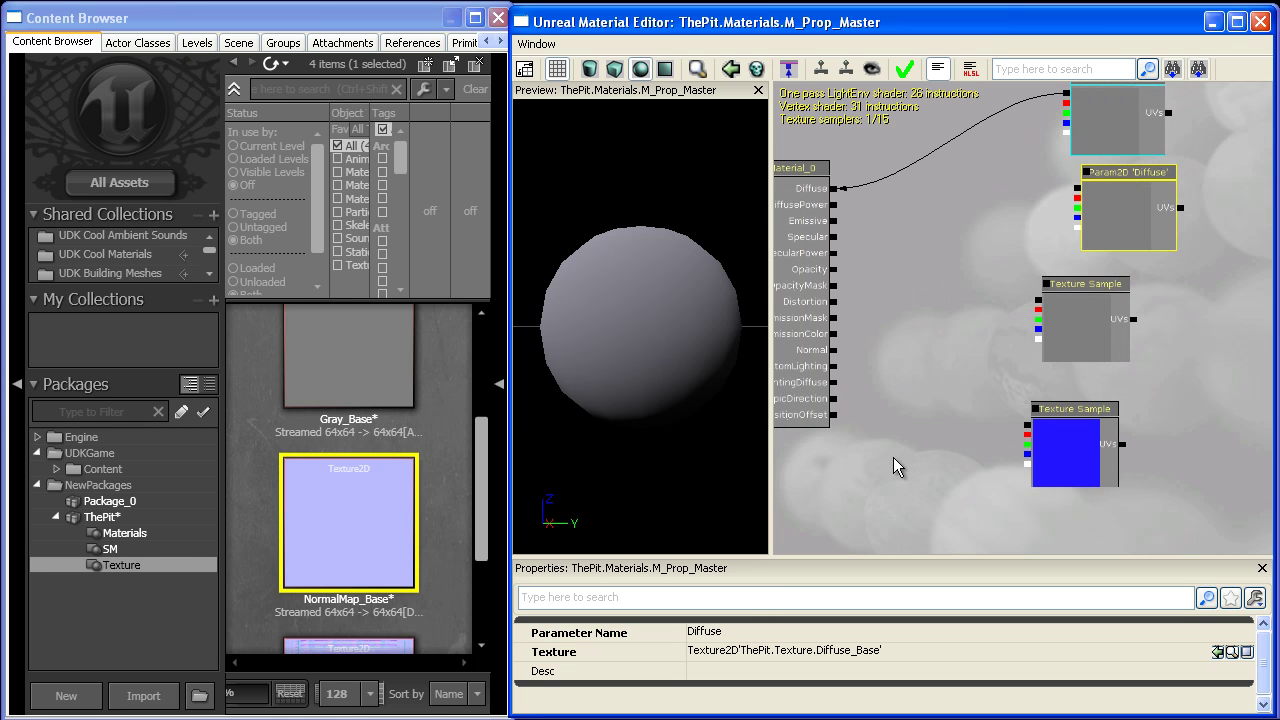
{"action": "left_click", "coordinate": [757, 636]}
{"action": "type", "text": "Spec"}
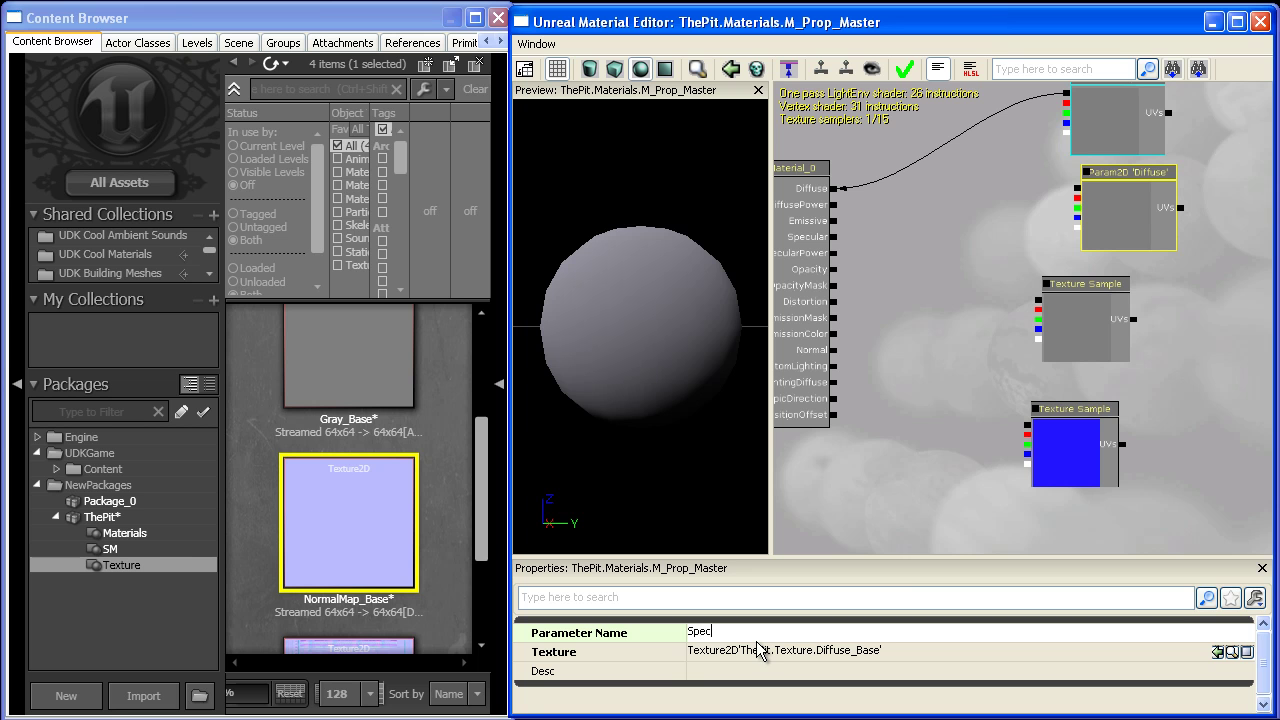
{"action": "key", "text": "Return"}
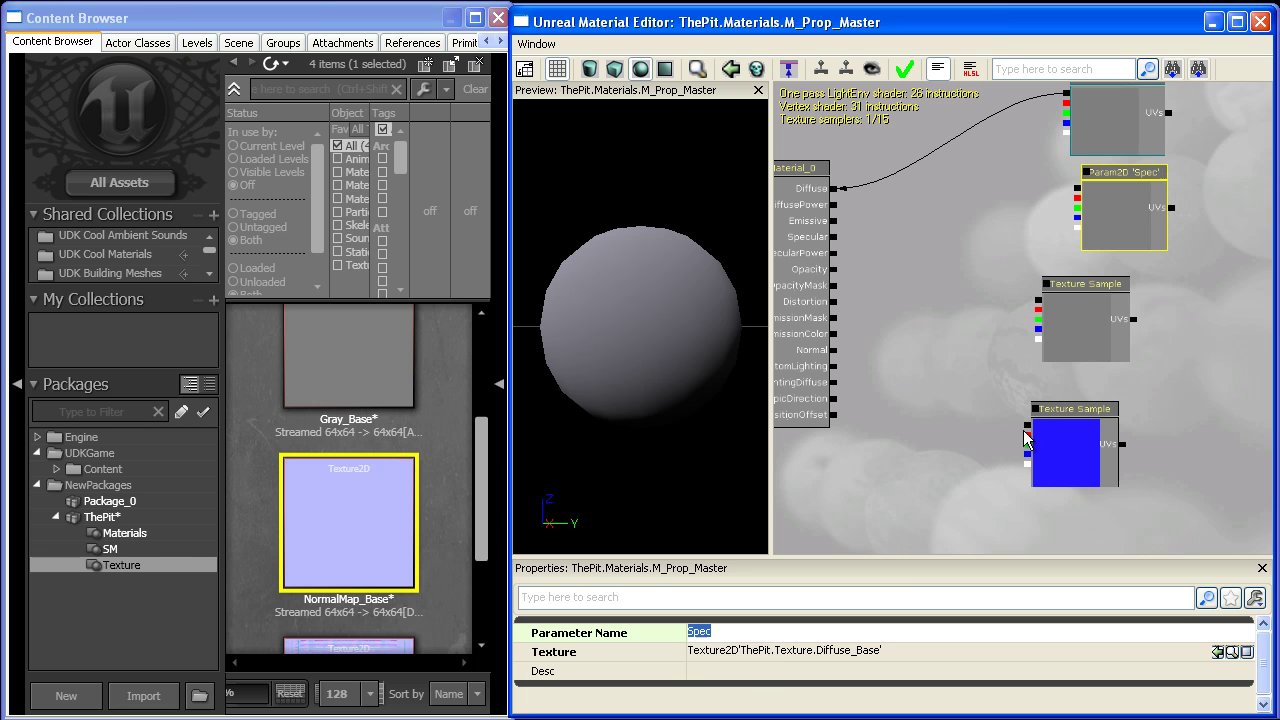
Step: Move the Gray_Base and NormalMap_Base samples lower in the graph and shift the Spec parameter down from the Diffuse node
{"action": "left_click_drag", "start_coordinate": [1085, 245], "coordinate": [1080, 352]}
{"action": "left_click_drag", "start_coordinate": [1080, 443], "coordinate": [948, 551]}
{"action": "left_click", "coordinate": [1048, 351]}
{"action": "left_click", "coordinate": [1043, 406]}
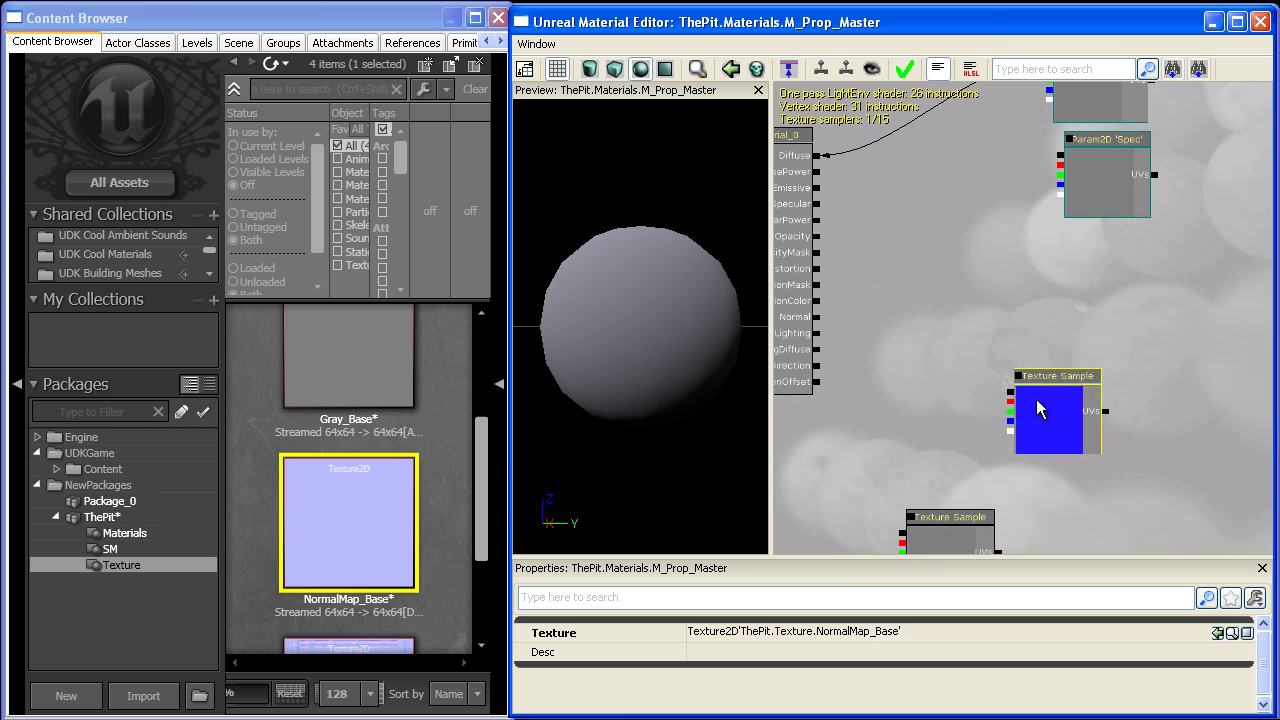
{"action": "left_click_drag", "start_coordinate": [1043, 406], "coordinate": [1106, 523]}
{"action": "left_click_drag", "start_coordinate": [1124, 182], "coordinate": [1131, 264]}
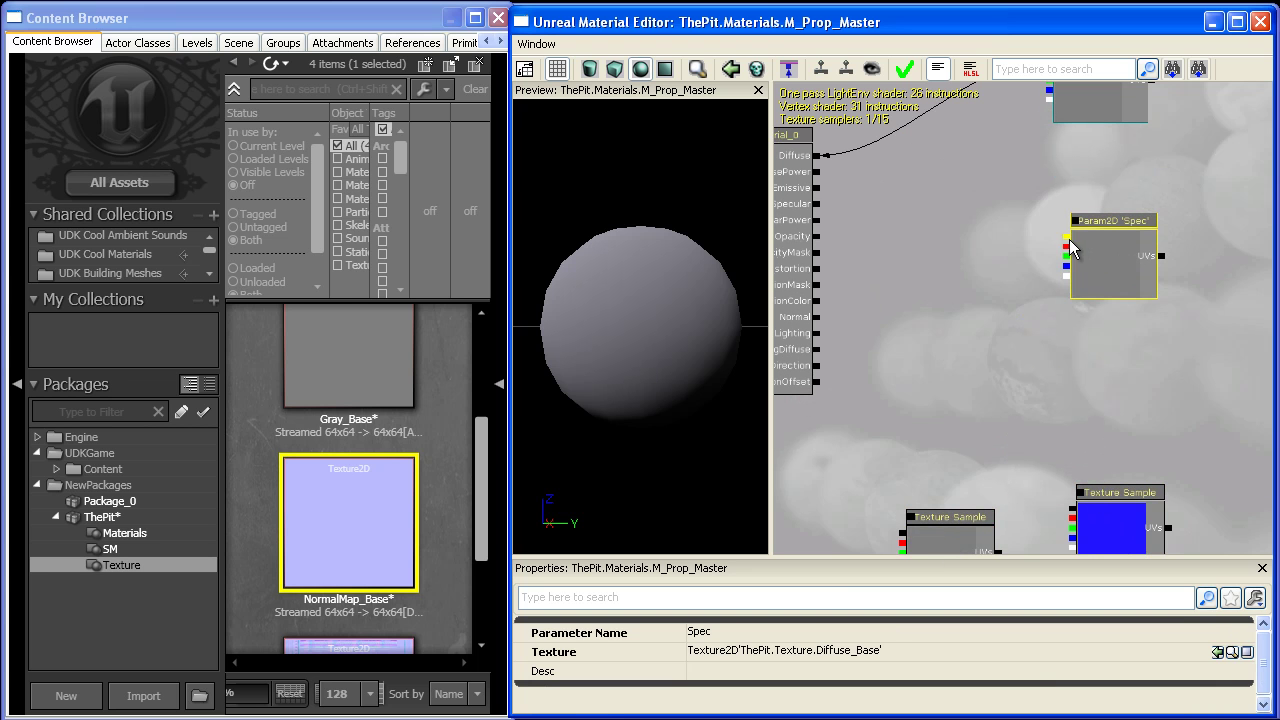
Step: Connect the Spec parameter to the material's Specular input and check the highlight on the preview sphere
{"action": "left_click_drag", "start_coordinate": [1067, 237], "coordinate": [926, 237]}
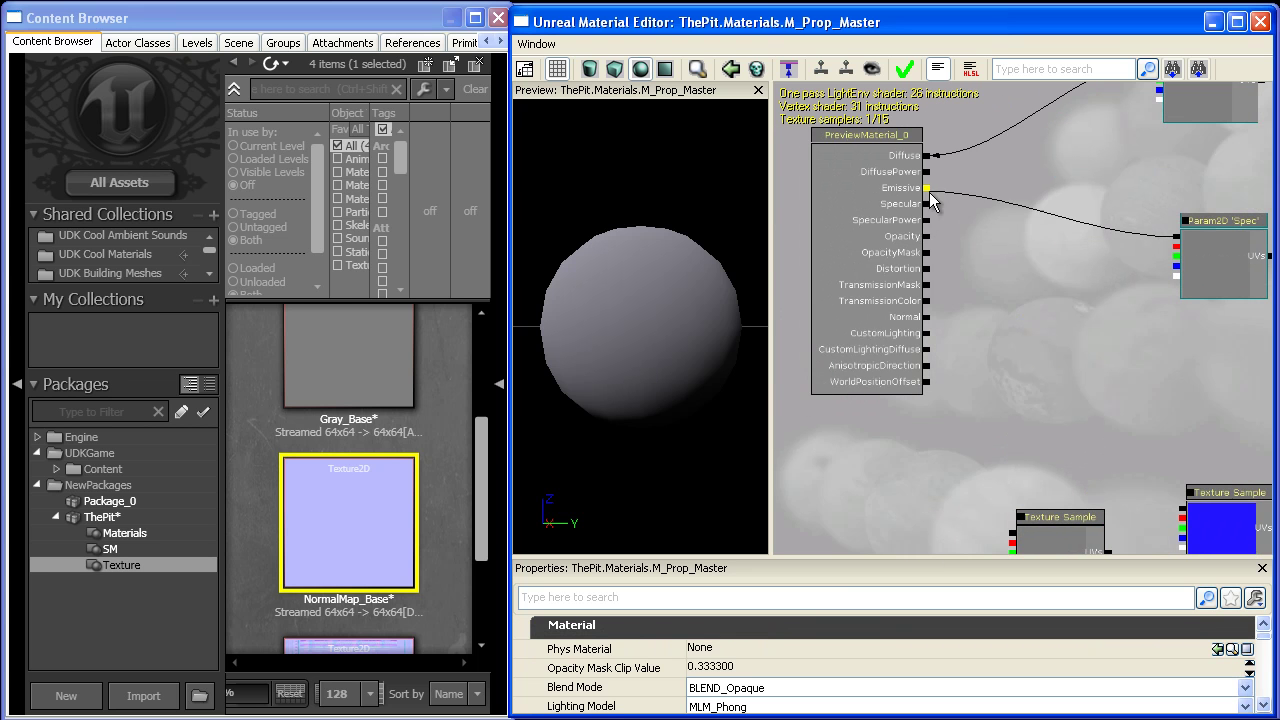
{"action": "left_click_drag", "start_coordinate": [930, 200], "coordinate": [932, 212]}
{"action": "left_click_drag", "start_coordinate": [1166, 358], "coordinate": [1070, 343]}
{"action": "left_click", "coordinate": [1088, 274]}
{"action": "scroll", "coordinate": [626, 336], "scroll_direction": "down", "scroll_amount": 2}
{"action": "scroll", "coordinate": [626, 336], "scroll_direction": "up", "scroll_amount": 2}
{"action": "left_click_drag", "start_coordinate": [626, 336], "coordinate": [627, 337]}
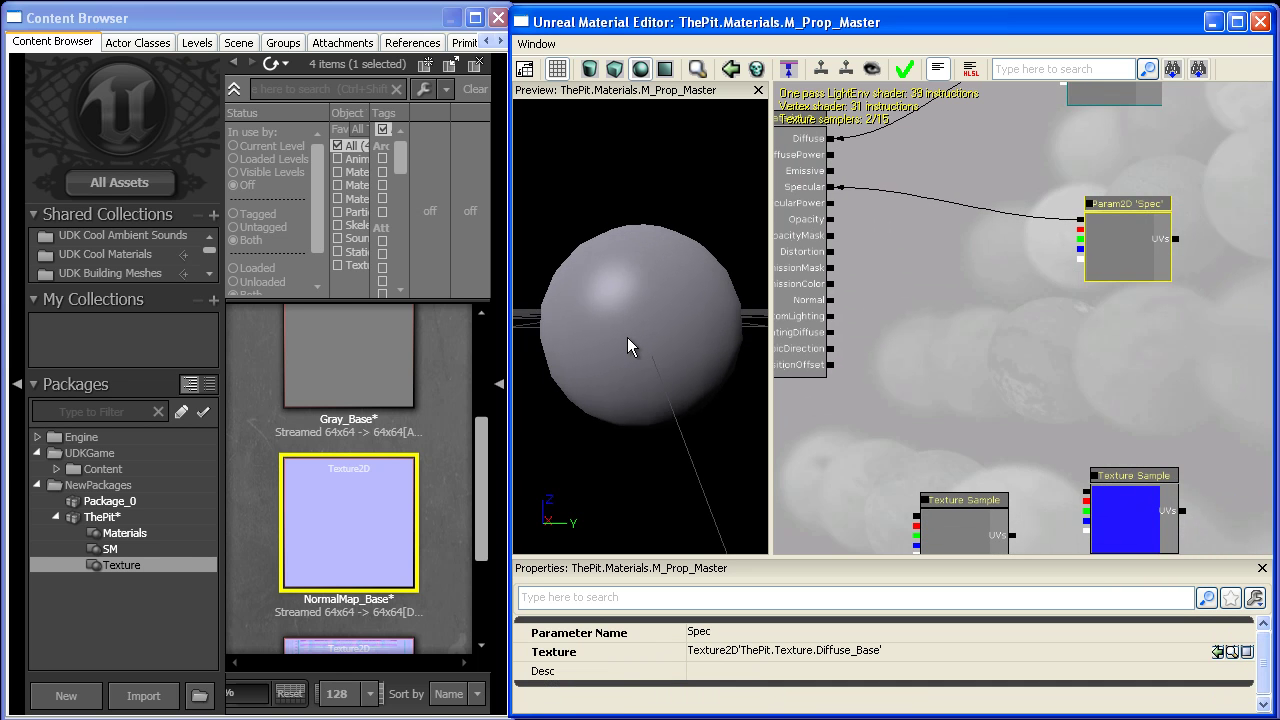
{"action": "left_click_drag", "start_coordinate": [1115, 240], "coordinate": [1108, 258], "text": "ctrl"}
Step: Convert the NormalMap_Base texture sample to a parameter and set its Parameter Name to Normal
{"action": "left_click_drag", "start_coordinate": [1111, 313], "coordinate": [1082, 212]}
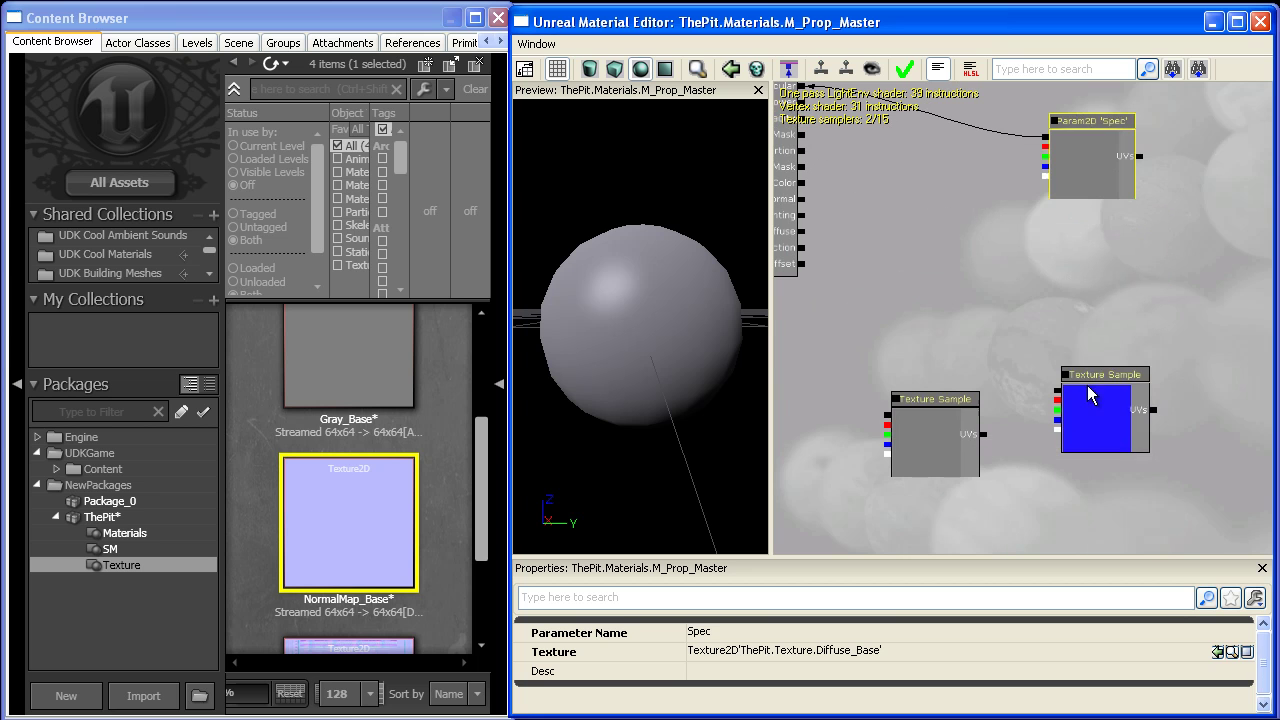
{"action": "left_click", "coordinate": [1087, 385]}
{"action": "right_click", "coordinate": [1071, 400]}
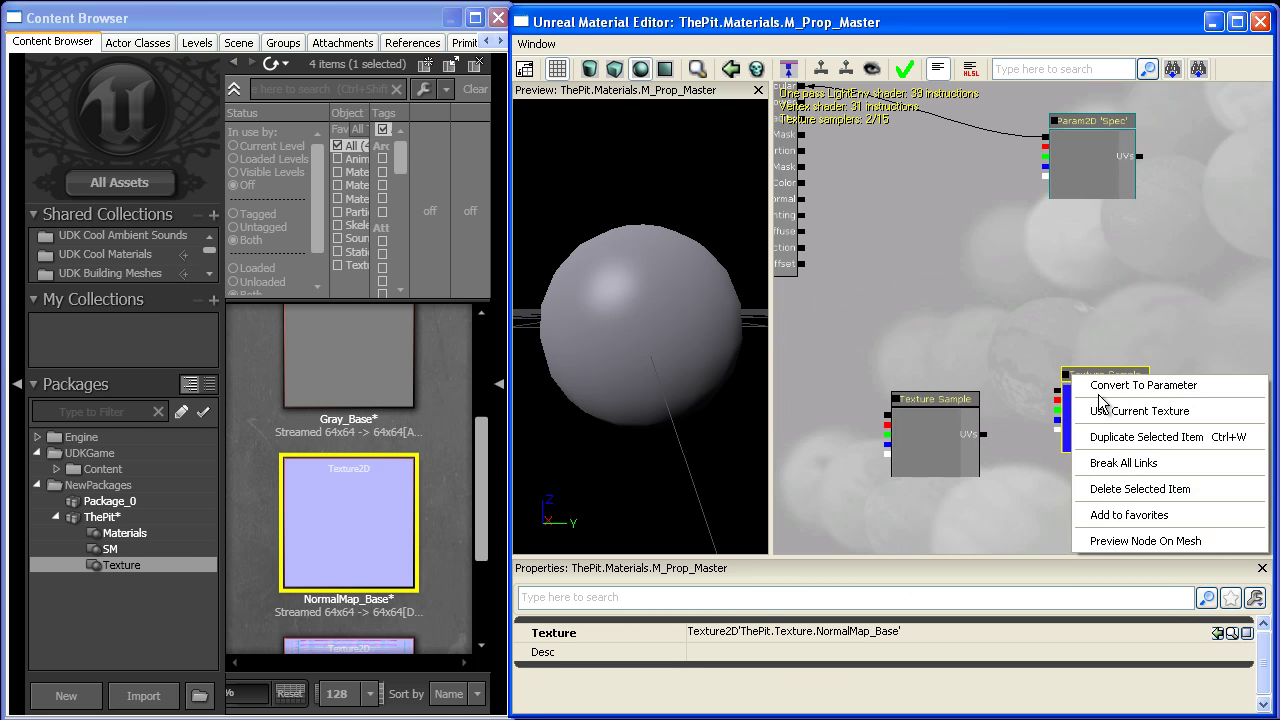
{"action": "left_click", "coordinate": [1060, 381]}
{"action": "left_click", "coordinate": [1109, 434]}
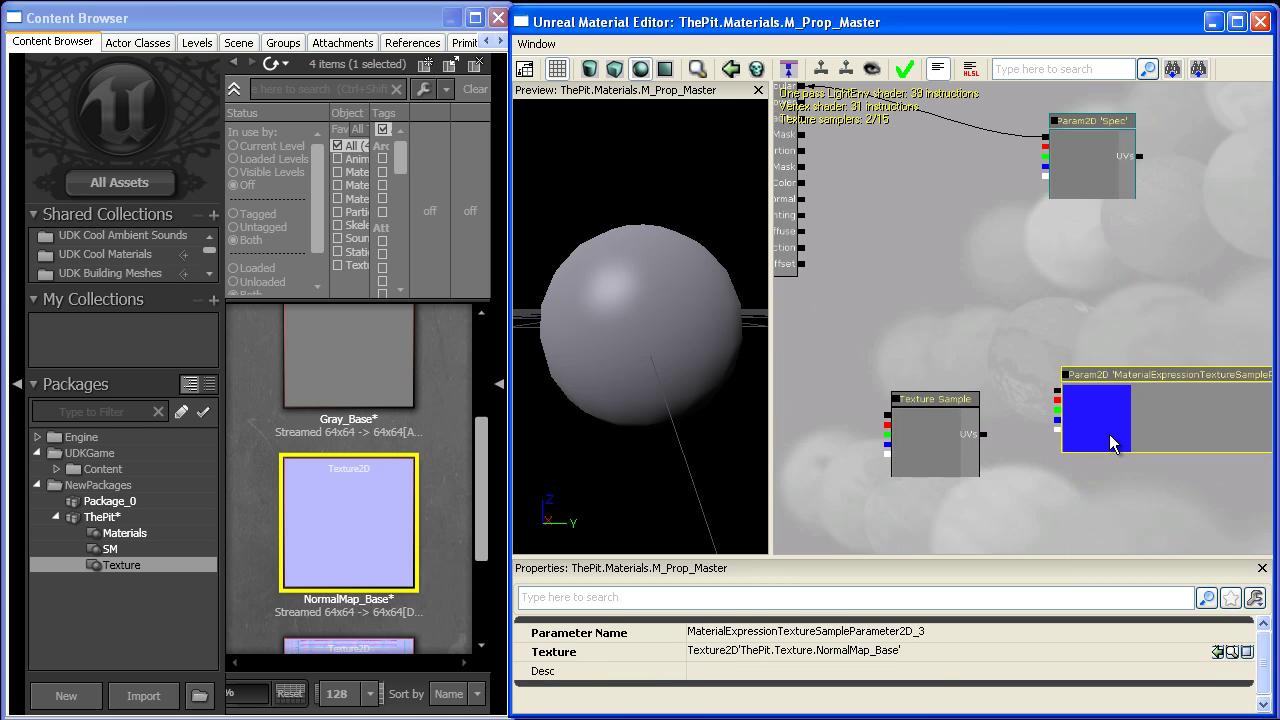
{"action": "left_click", "coordinate": [748, 636]}
{"action": "type", "text": "No"}
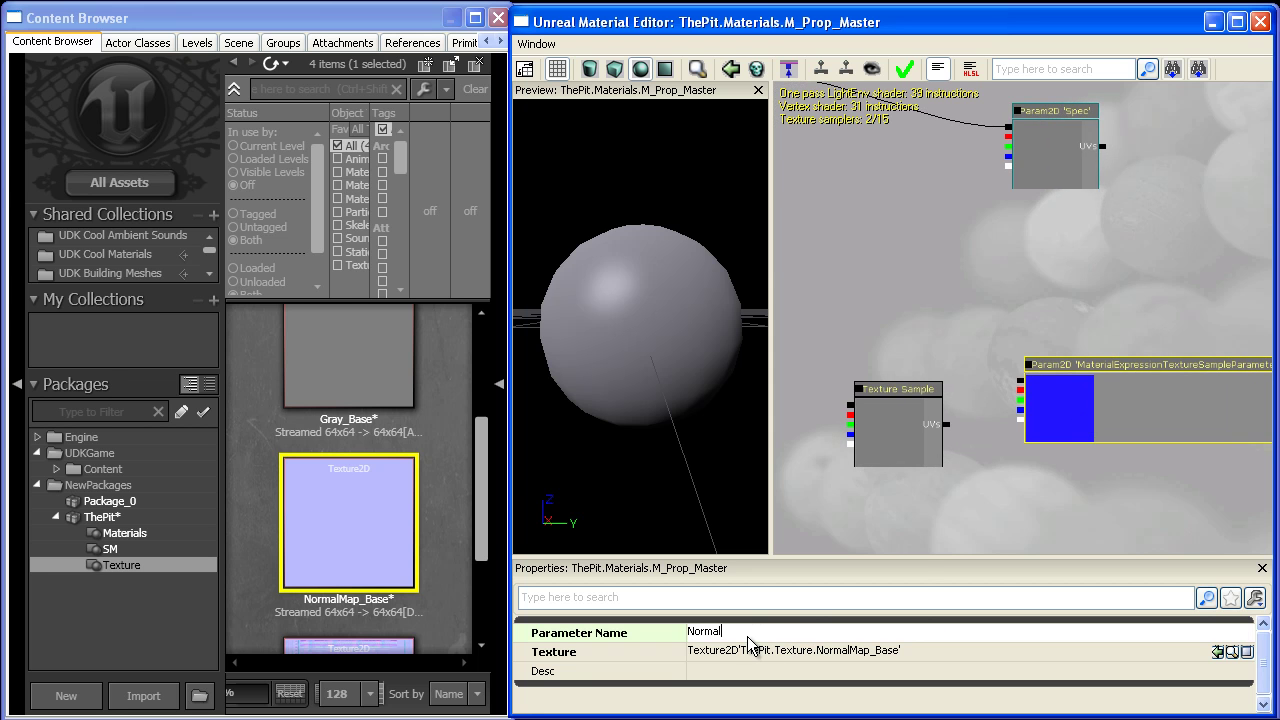
{"action": "type", "text": "rmal"}
{"action": "key", "text": "Return"}
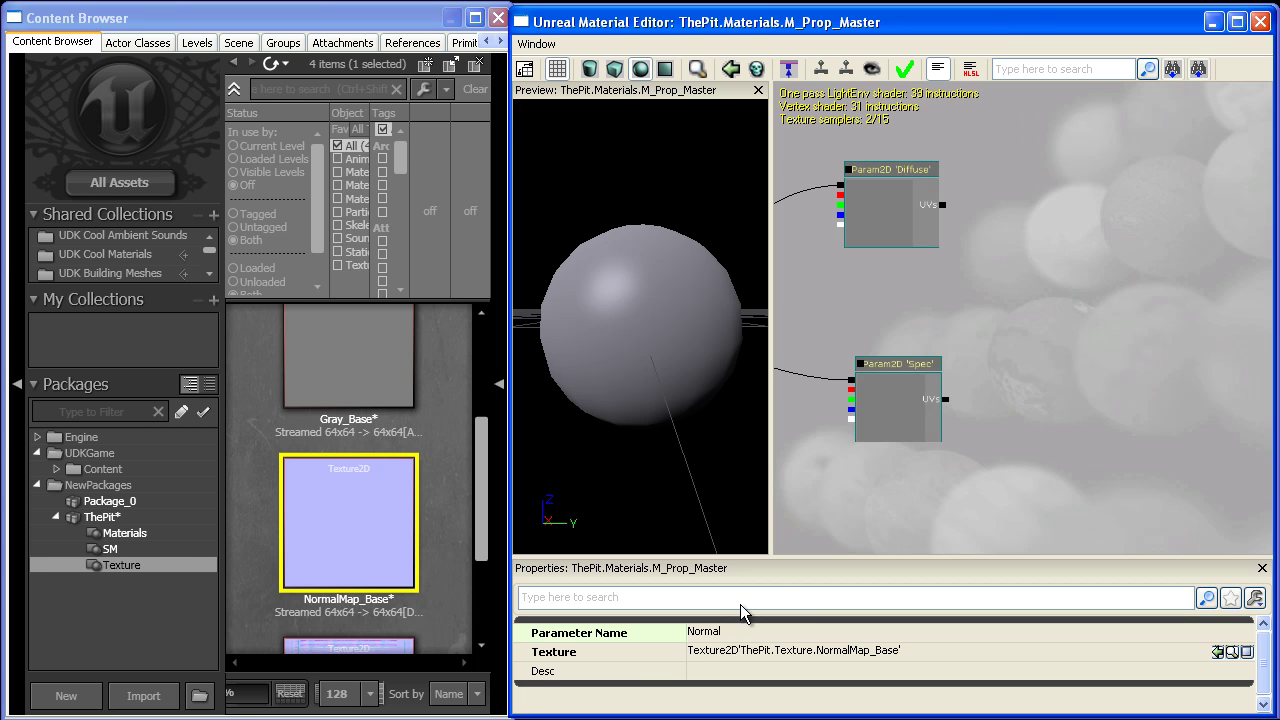
Step: Connect the Normal parameter to the material's Normal input and check the preview sphere
{"action": "left_click_drag", "start_coordinate": [948, 457], "coordinate": [1048, 457]}
{"action": "scroll", "coordinate": [1048, 457], "scroll_direction": "down", "scroll_amount": 3}
{"action": "left_click_drag", "start_coordinate": [1047, 385], "coordinate": [1153, 188]}
{"action": "scroll", "coordinate": [1169, 423], "scroll_direction": "up", "scroll_amount": 2}
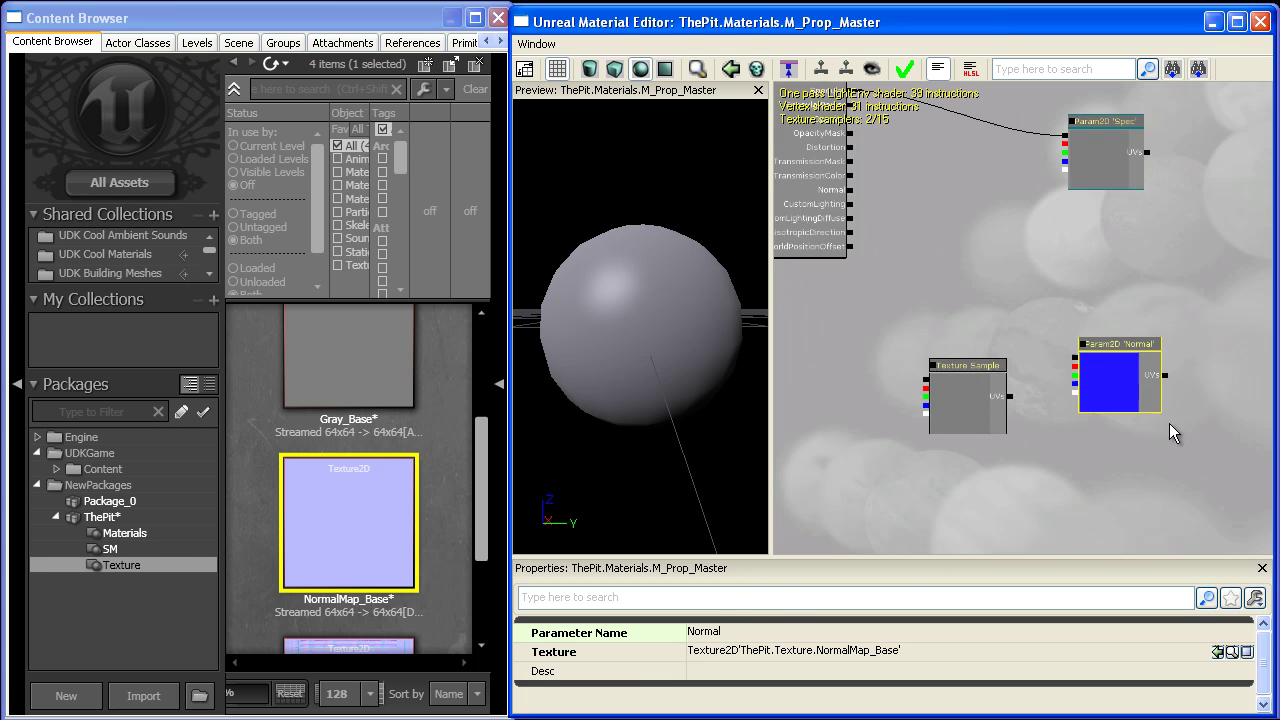
{"action": "scroll", "coordinate": [1190, 425], "scroll_direction": "up", "scroll_amount": 1}
{"action": "left_click_drag", "start_coordinate": [1098, 414], "coordinate": [847, 227]}
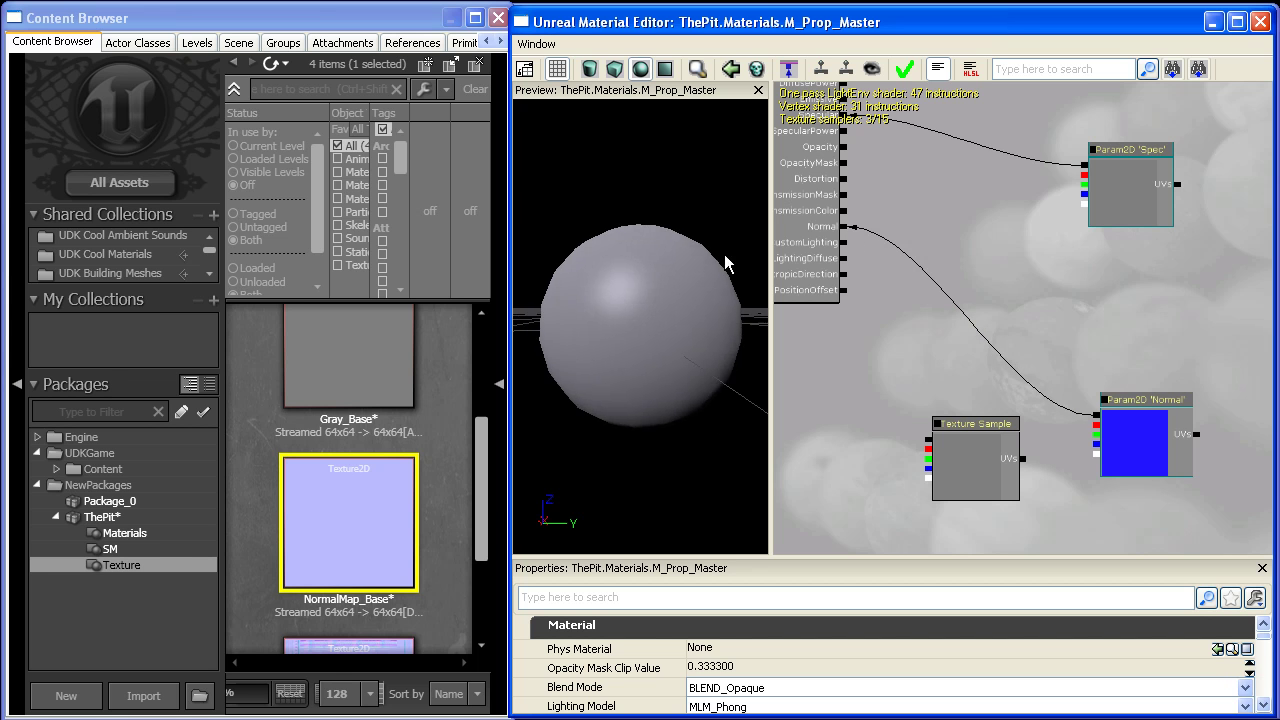
{"action": "left_click_drag", "start_coordinate": [727, 263], "coordinate": [637, 266]}
Step: Move the Gray_Base sample out of the way and spread the Diffuse and Spec parameter nodes further apart
{"action": "left_click", "coordinate": [952, 468]}
{"action": "left_click_drag", "start_coordinate": [972, 468], "coordinate": [1224, 530]}
{"action": "left_click_drag", "start_coordinate": [1034, 190], "coordinate": [1121, 448]}
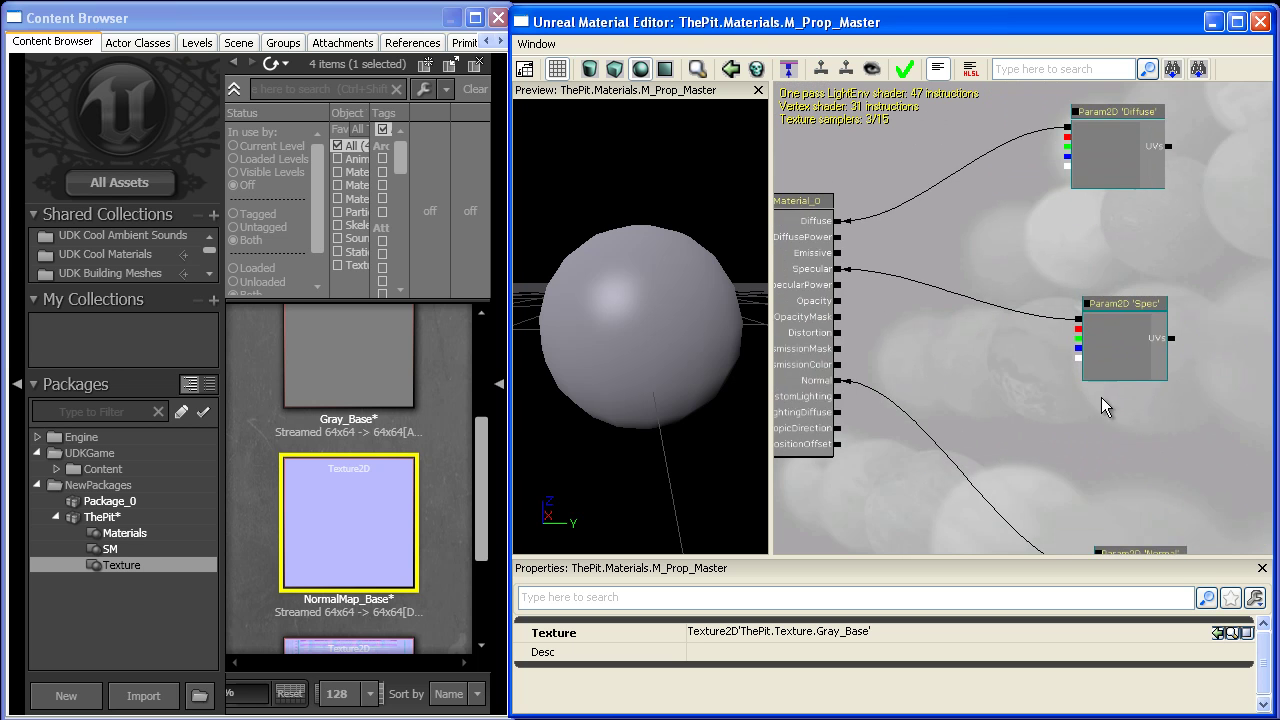
{"action": "left_click_drag", "start_coordinate": [1102, 321], "coordinate": [1114, 360]}
{"action": "scroll", "coordinate": [1073, 370], "scroll_direction": "up", "scroll_amount": 1}
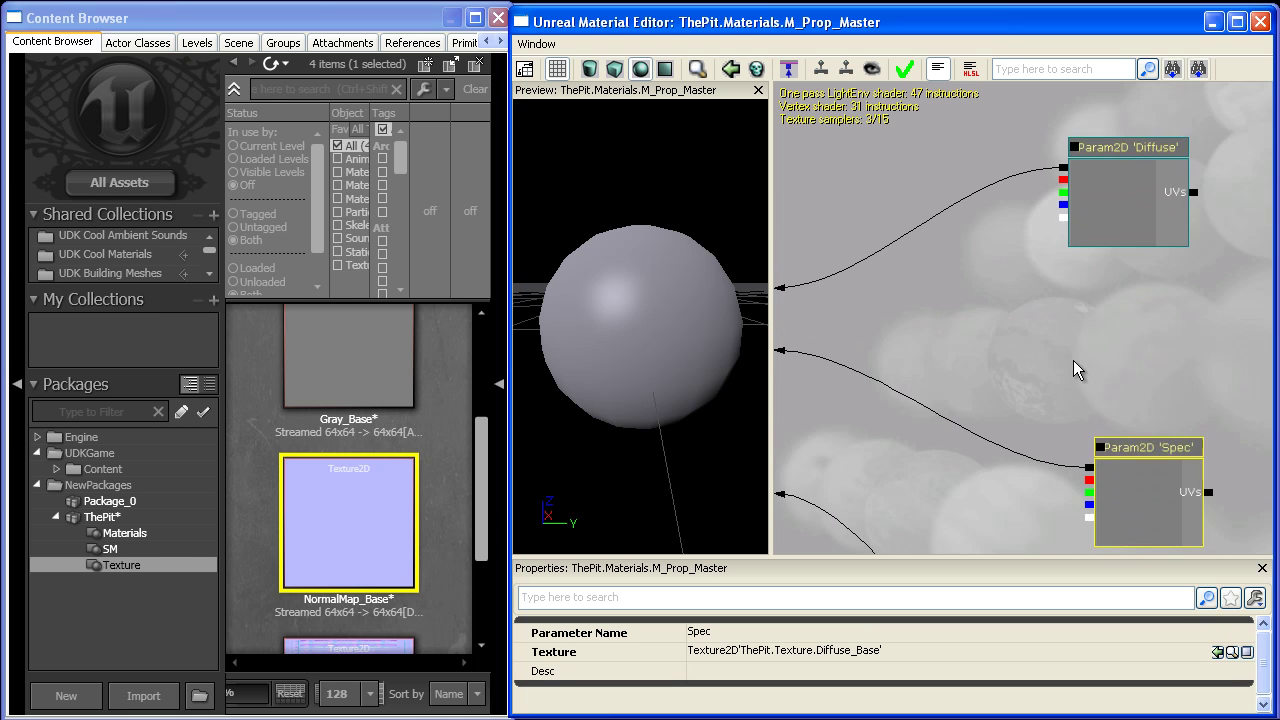
{"action": "left_click_drag", "start_coordinate": [1086, 289], "coordinate": [1099, 325]}
{"action": "left_click_drag", "start_coordinate": [1106, 270], "coordinate": [1150, 174]}
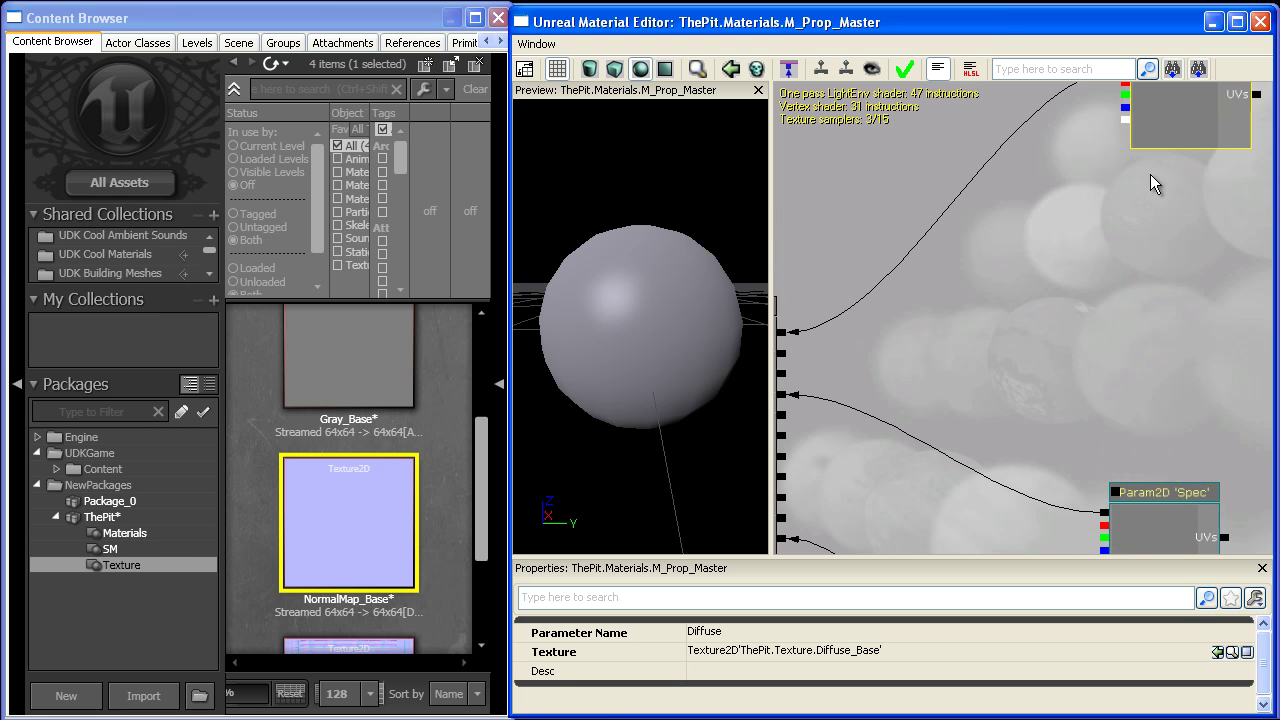
Step: Duplicate the Diffuse parameter node, place the copy beneath it and set its Parameter Name to Emissive
{"action": "left_click_drag", "start_coordinate": [1168, 232], "coordinate": [1165, 272]}
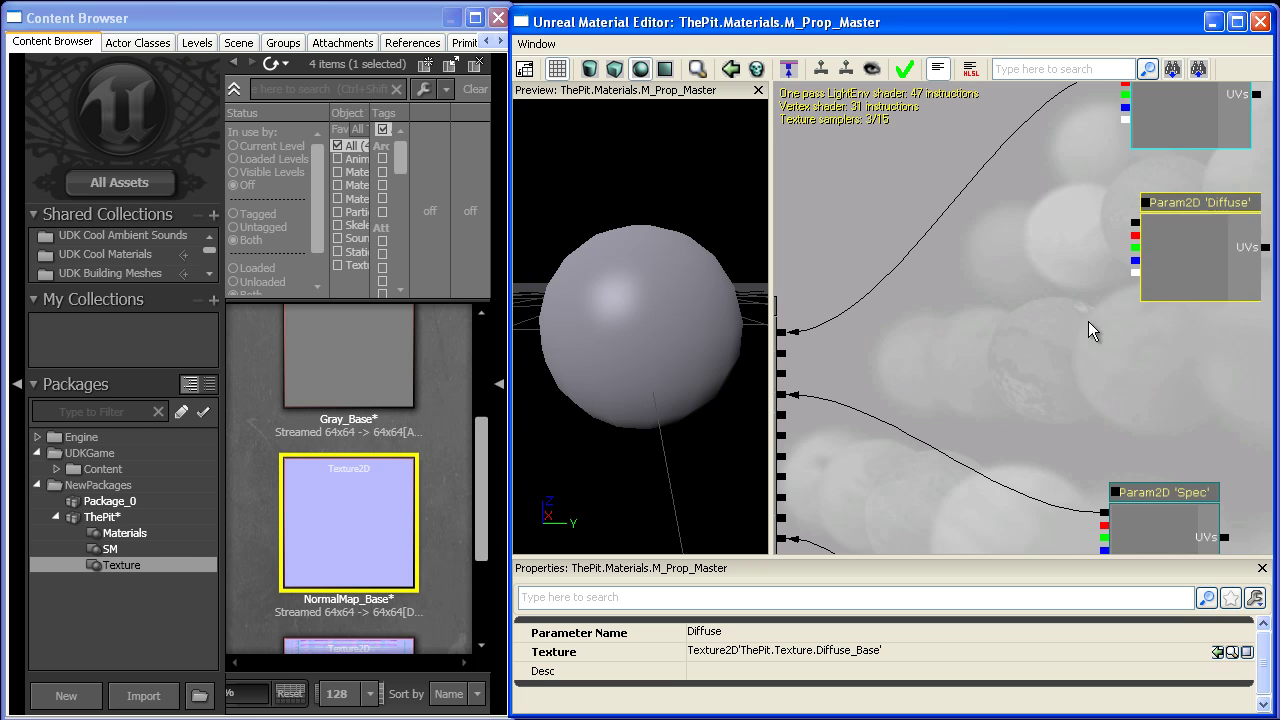
{"action": "left_click_drag", "start_coordinate": [1088, 321], "coordinate": [980, 319]}
{"action": "left_click", "coordinate": [1052, 226]}
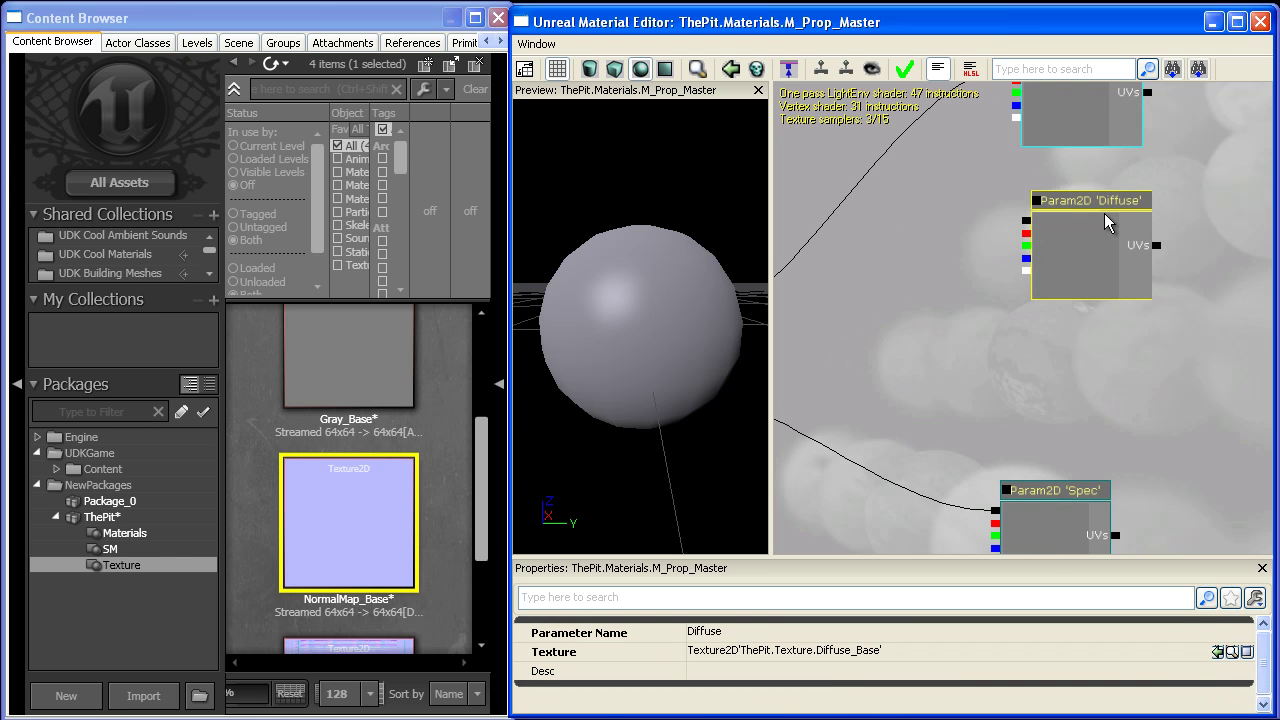
{"action": "left_click", "coordinate": [798, 632]}
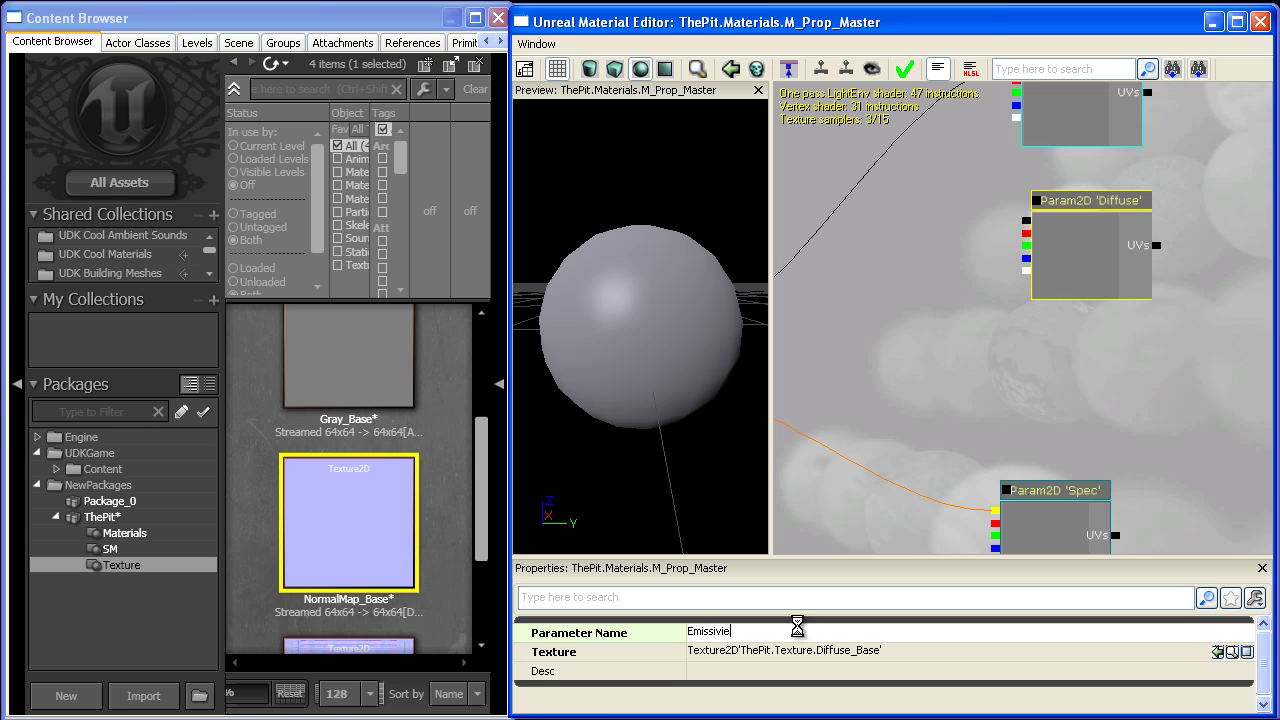
{"action": "key", "text": "Return"}
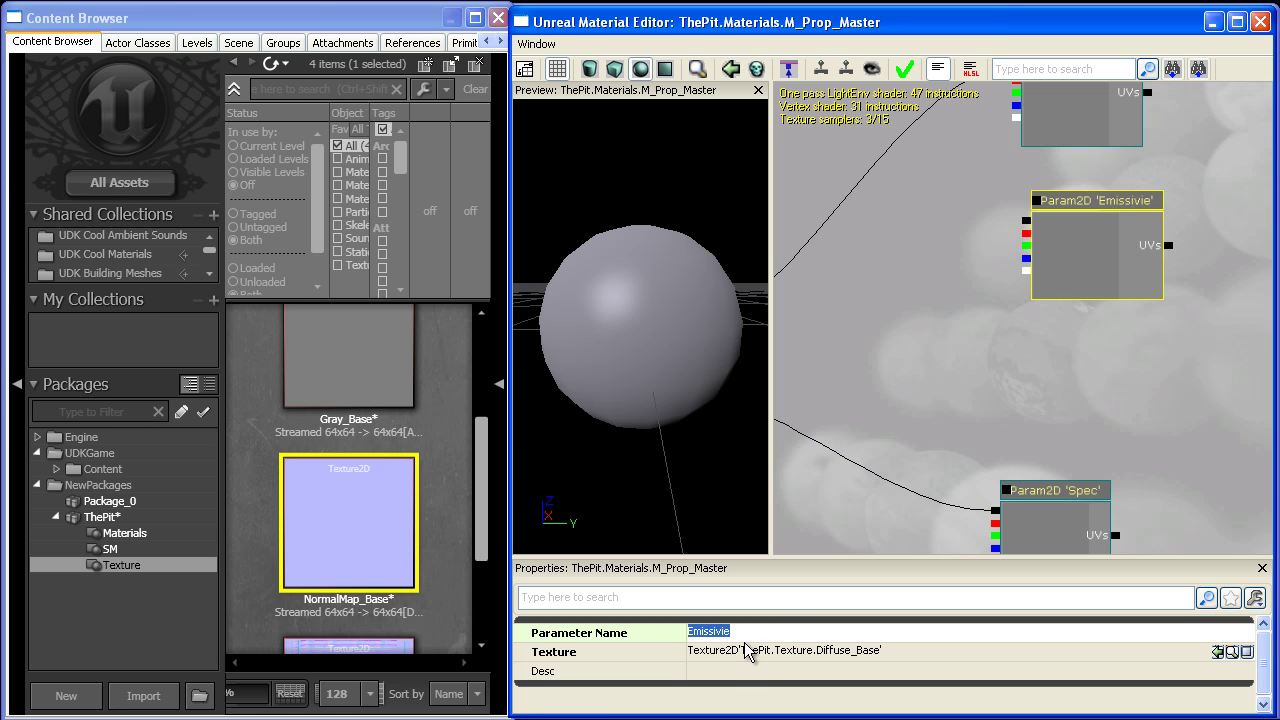
{"action": "left_click", "coordinate": [750, 630]}
{"action": "key", "text": "Return"}
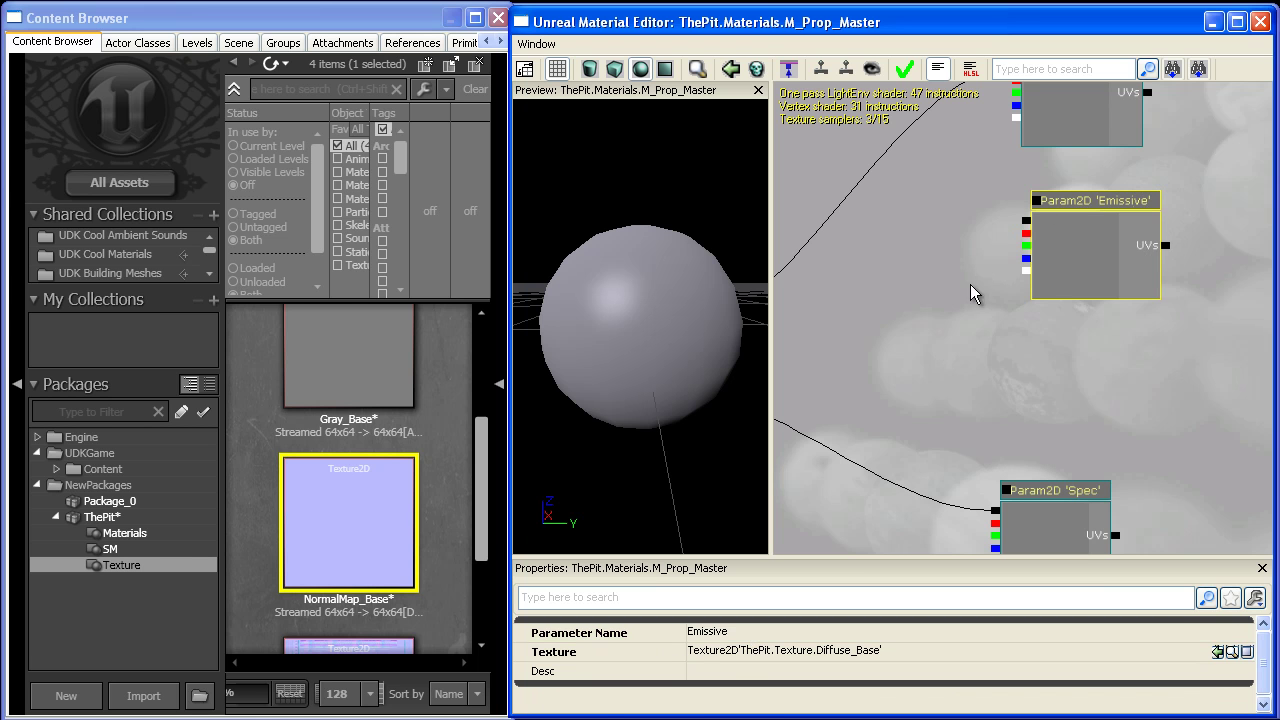
Step: Connect the Emissive parameter to the material's Emissive input and inspect the preview sphere
{"action": "left_click_drag", "start_coordinate": [979, 290], "coordinate": [1085, 231]}
{"action": "left_click_drag", "start_coordinate": [1132, 161], "coordinate": [944, 311]}
{"action": "left_click_drag", "start_coordinate": [758, 332], "coordinate": [662, 324]}
{"action": "right_click_drag", "start_coordinate": [662, 324], "coordinate": [763, 334]}
{"action": "scroll", "coordinate": [1101, 259], "scroll_direction": "down", "scroll_amount": 4}
{"action": "left_click_drag", "start_coordinate": [1101, 259], "coordinate": [961, 182]}
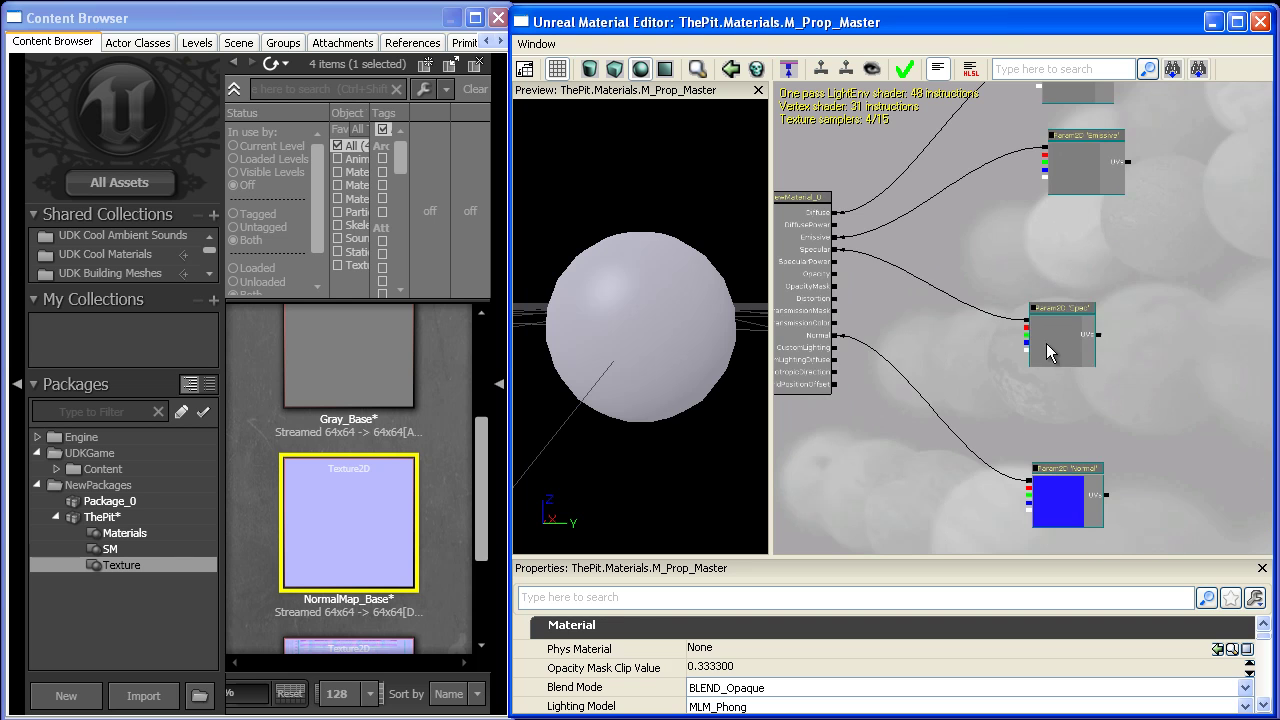
Step: Reposition the Spec and Normal parameter nodes to leave a gap between them
{"action": "left_click", "coordinate": [1046, 343]}
{"action": "left_click_drag", "start_coordinate": [1046, 343], "coordinate": [1087, 312], "text": "ctrl"}
{"action": "left_click_drag", "start_coordinate": [1060, 402], "coordinate": [1085, 337]}
{"action": "scroll", "coordinate": [1095, 353], "scroll_direction": "up", "scroll_amount": 3}
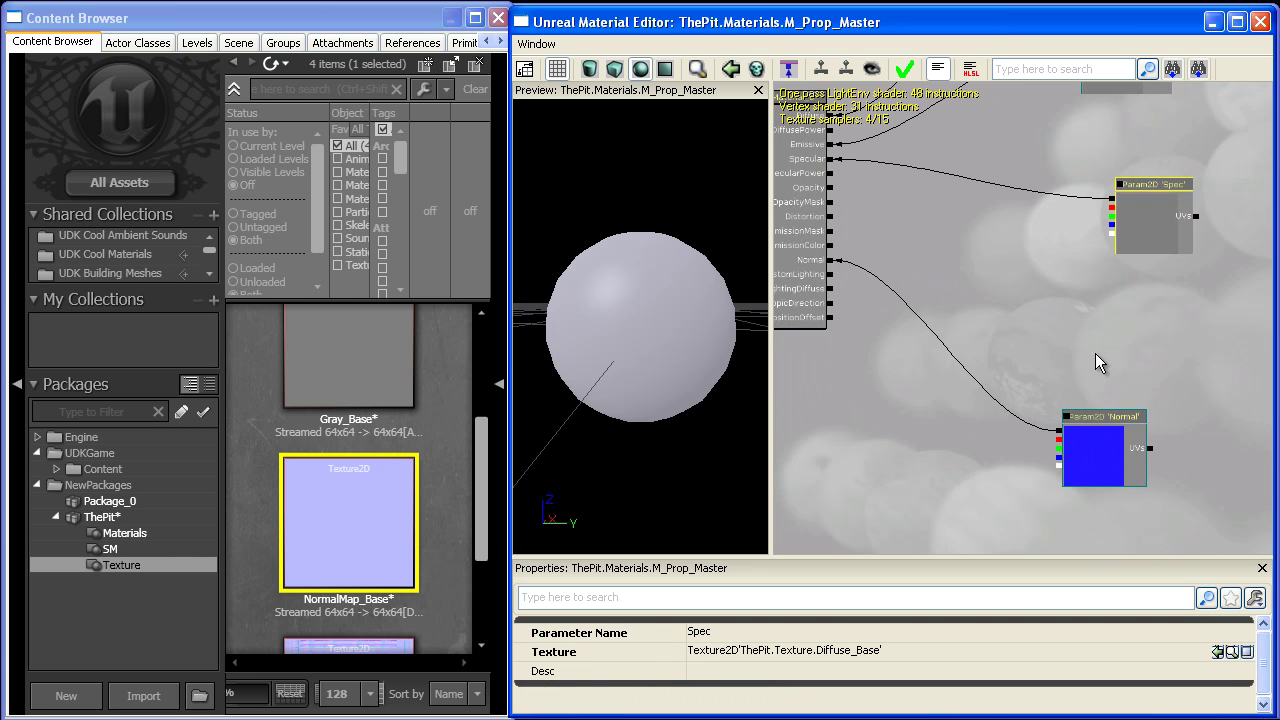
{"action": "left_click", "coordinate": [1095, 432]}
{"action": "left_click_drag", "start_coordinate": [1095, 440], "coordinate": [1100, 460], "text": "ctrl"}
{"action": "scroll", "coordinate": [1055, 420], "scroll_direction": "up", "scroll_amount": 5}
{"action": "mouse_move", "coordinate": [1076, 348]}
{"action": "left_mouse_down"}
{"action": "mouse_move", "coordinate": [1051, 429]}
{"action": "mouse_move", "coordinate": [1080, 326]}
{"action": "left_mouse_up"}
Step: Add a scalar parameter node between Spec and Normal, and shift the Normal node further down
{"action": "left_click", "coordinate": [1080, 363]}
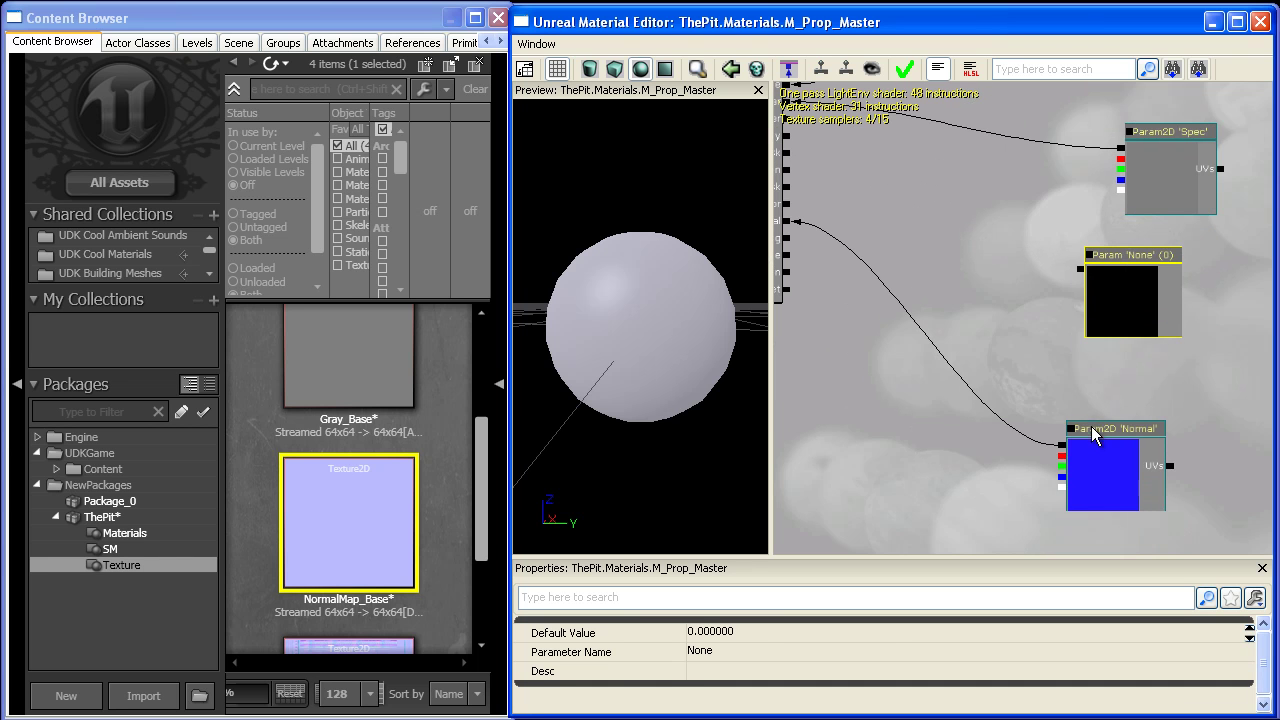
{"action": "left_click", "coordinate": [1093, 442]}
{"action": "left_click_drag", "start_coordinate": [1096, 449], "coordinate": [1105, 550], "text": "ctrl"}
{"action": "left_click", "coordinate": [1104, 380]}
{"action": "left_click_drag", "start_coordinate": [1065, 338], "coordinate": [1128, 440]}
{"action": "left_click", "coordinate": [1151, 381]}
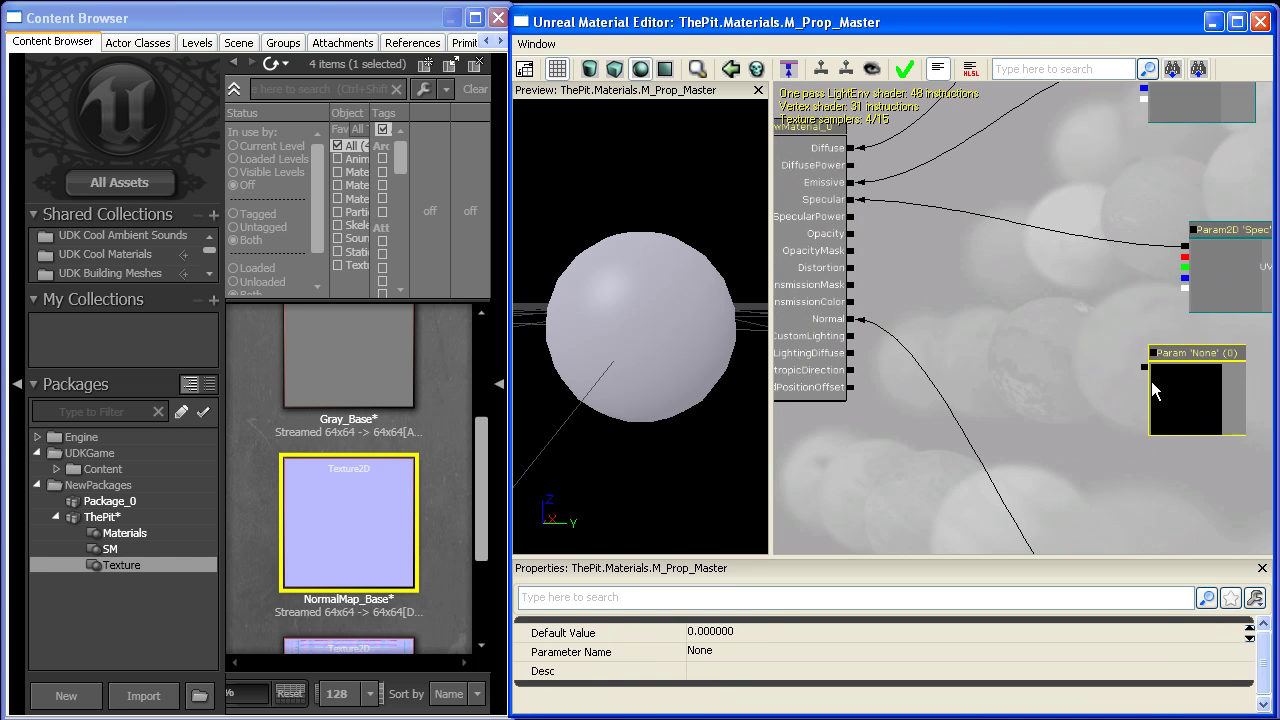
{"action": "left_click_drag", "start_coordinate": [1187, 403], "coordinate": [1145, 409]}
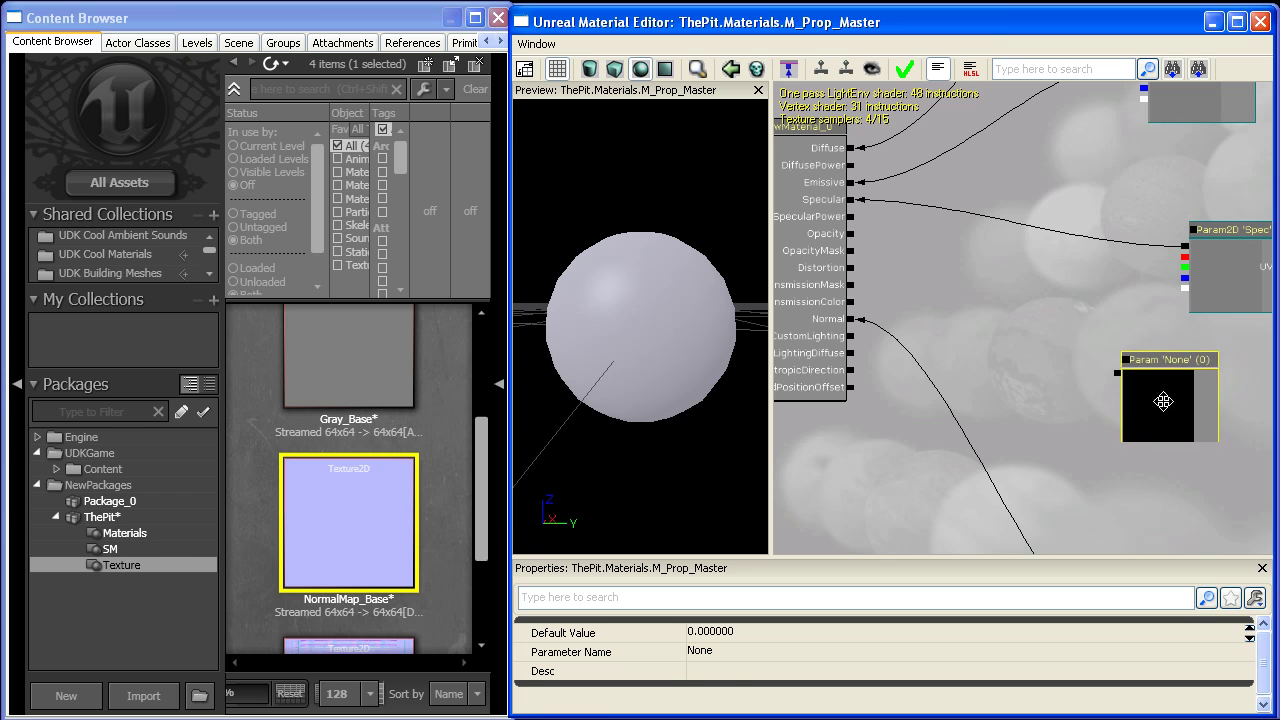
Step: Set the new scalar parameter's Parameter Name to SpecPower
{"action": "left_click", "coordinate": [729, 647]}
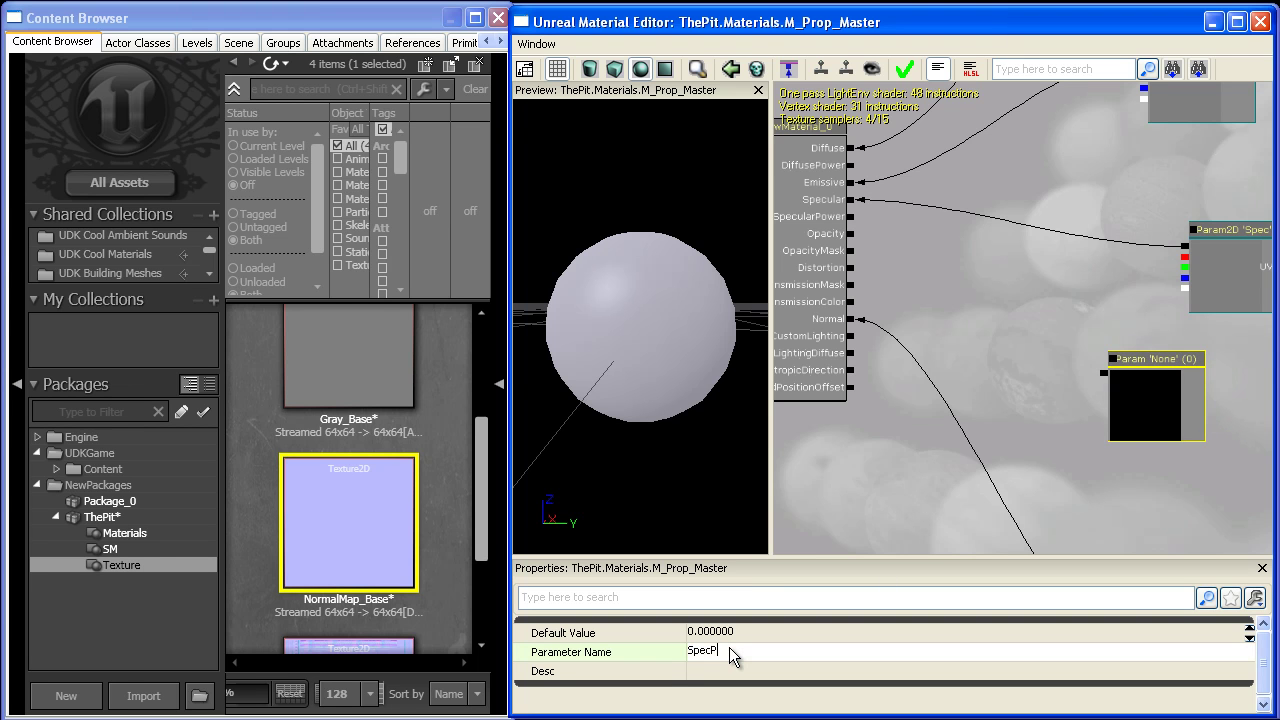
{"action": "key", "text": "Return"}
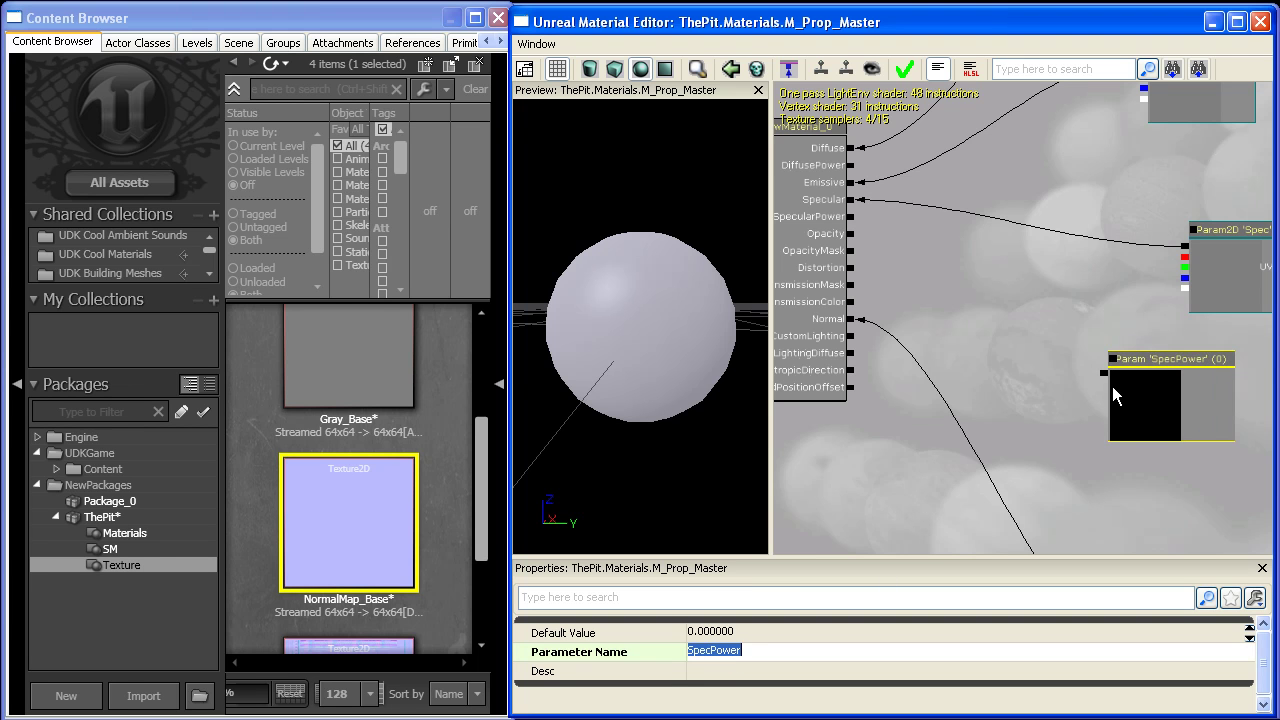
{"action": "left_click_drag", "start_coordinate": [998, 400], "coordinate": [1135, 190]}
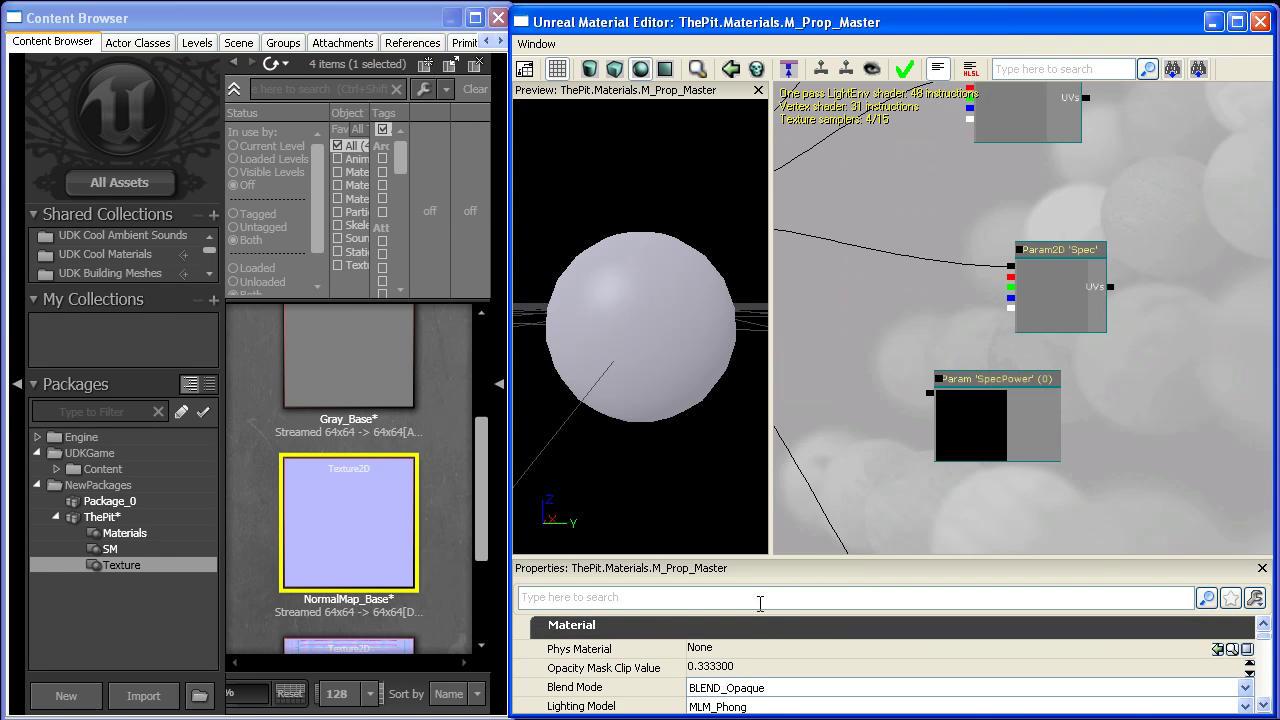
Step: Set SpecPower's Default Value to 15 and connect it to the material's SpecularPower input
{"action": "left_click", "coordinate": [975, 420]}
{"action": "left_click", "coordinate": [733, 632]}
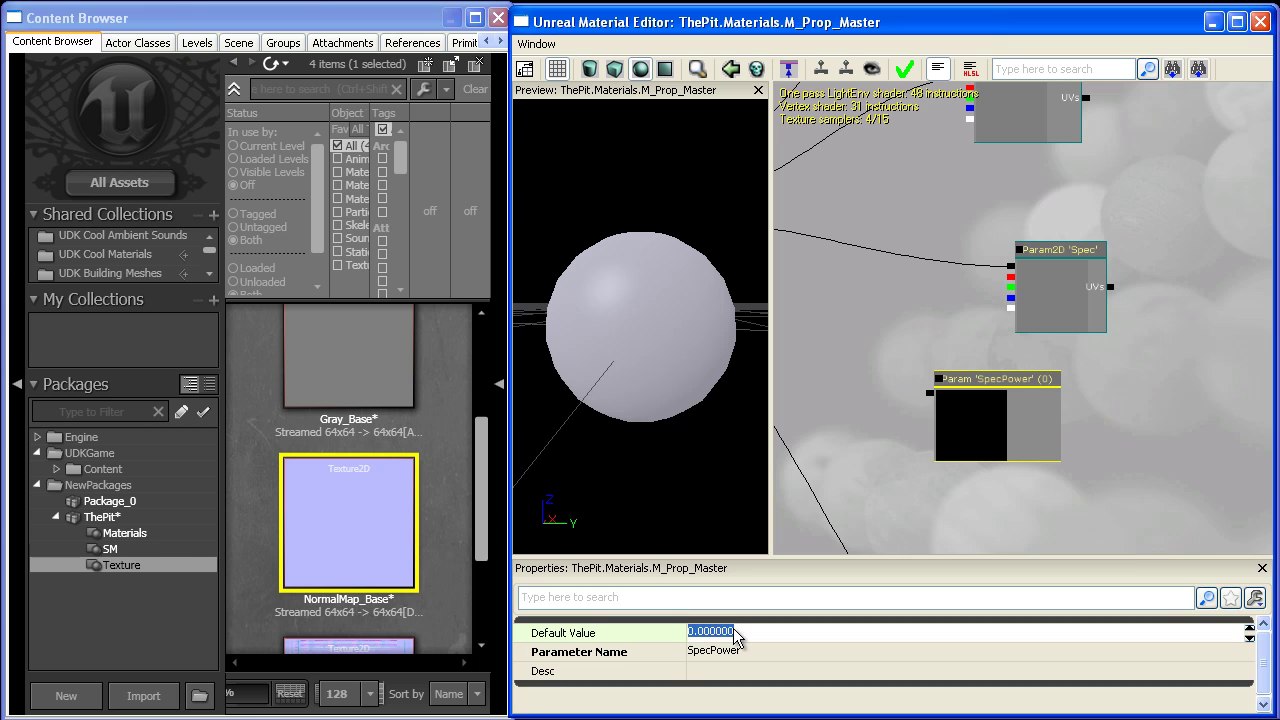
{"action": "type", "text": "15"}
{"action": "key", "text": "Return"}
{"action": "left_click_drag", "start_coordinate": [926, 399], "coordinate": [858, 217]}
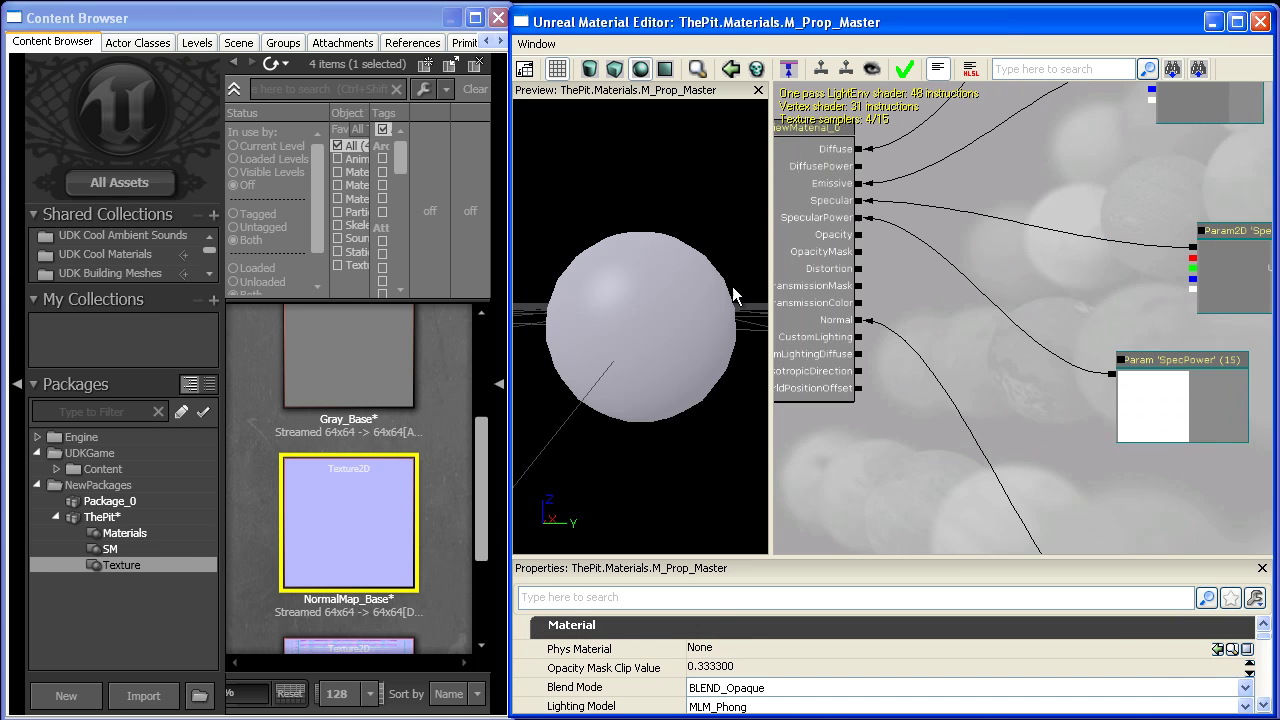
Step: Examine the input channels of the PreviewMaterial_0 node and which ones are wired
{"action": "scroll", "coordinate": [652, 323], "scroll_direction": "up", "scroll_amount": 1}
{"action": "scroll", "coordinate": [652, 323], "scroll_direction": "down", "scroll_amount": 1}
{"action": "scroll", "coordinate": [944, 400], "scroll_direction": "up", "scroll_amount": 3}
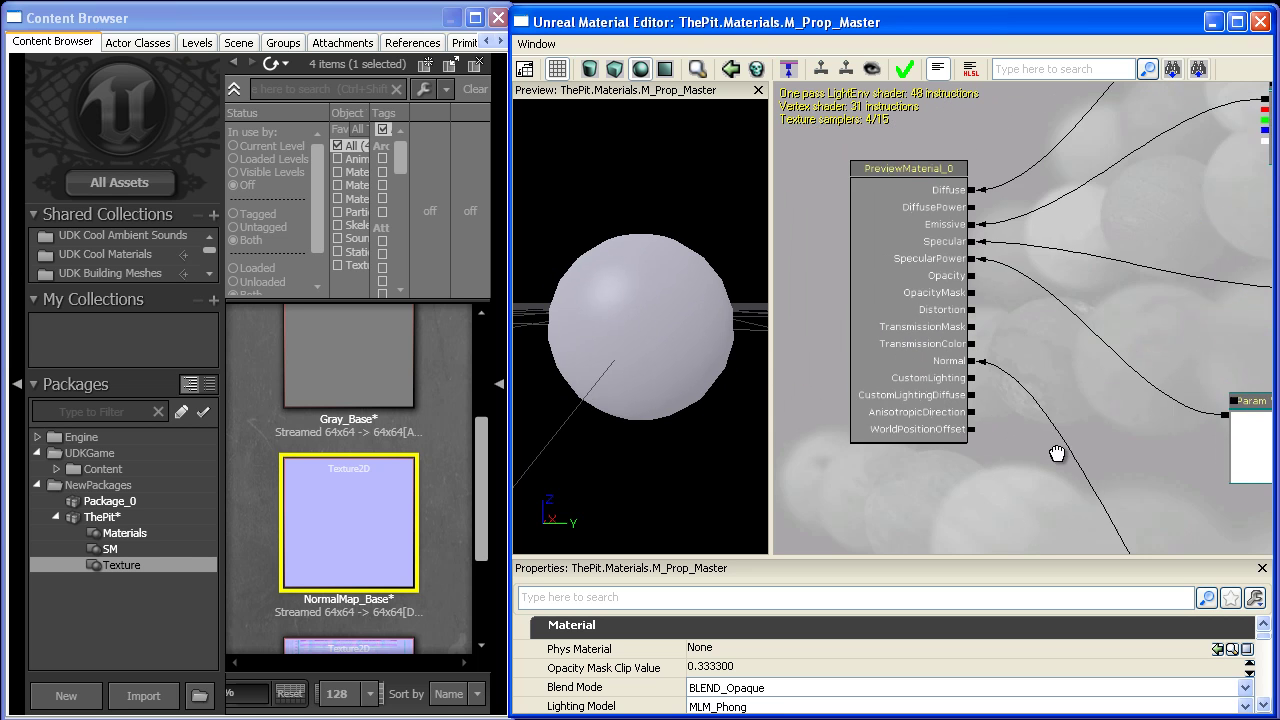
{"action": "left_click_drag", "start_coordinate": [1058, 464], "coordinate": [1090, 461]}
{"action": "left_click_drag", "start_coordinate": [990, 188], "coordinate": [1000, 222]}
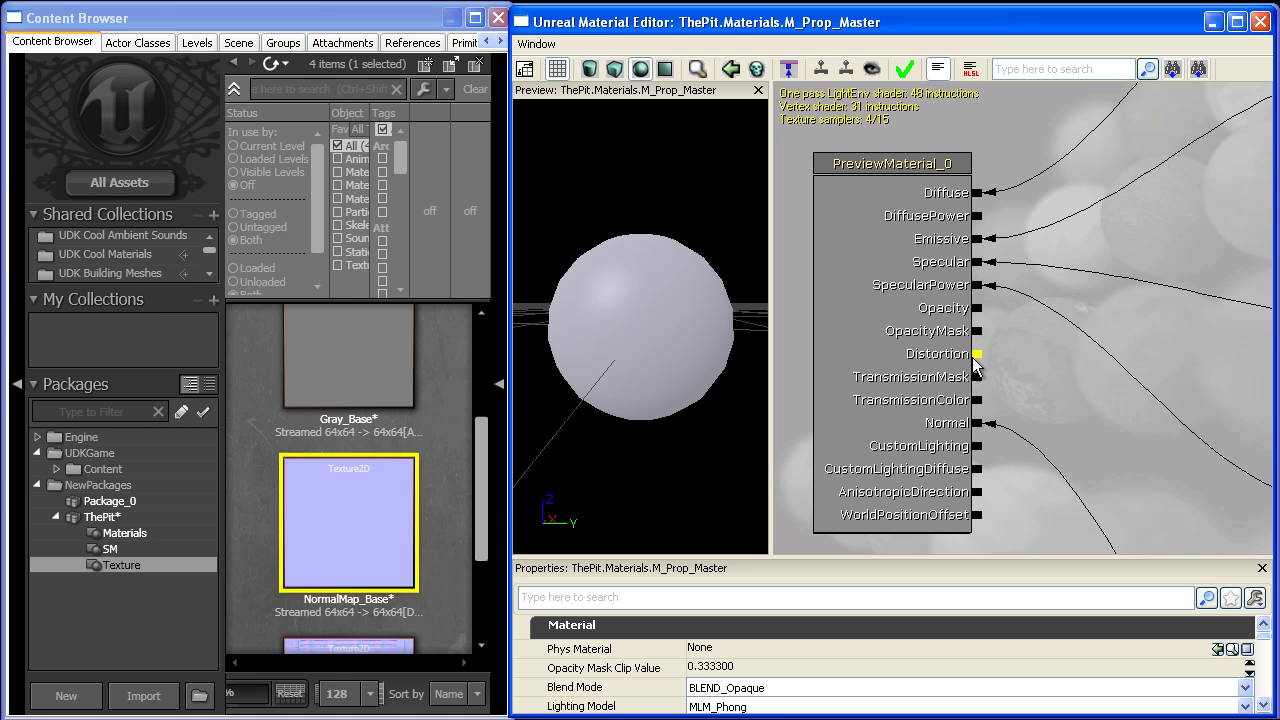
{"action": "left_click_drag", "start_coordinate": [983, 526], "coordinate": [928, 447]}
{"action": "scroll", "coordinate": [928, 447], "scroll_direction": "down", "scroll_amount": 5}
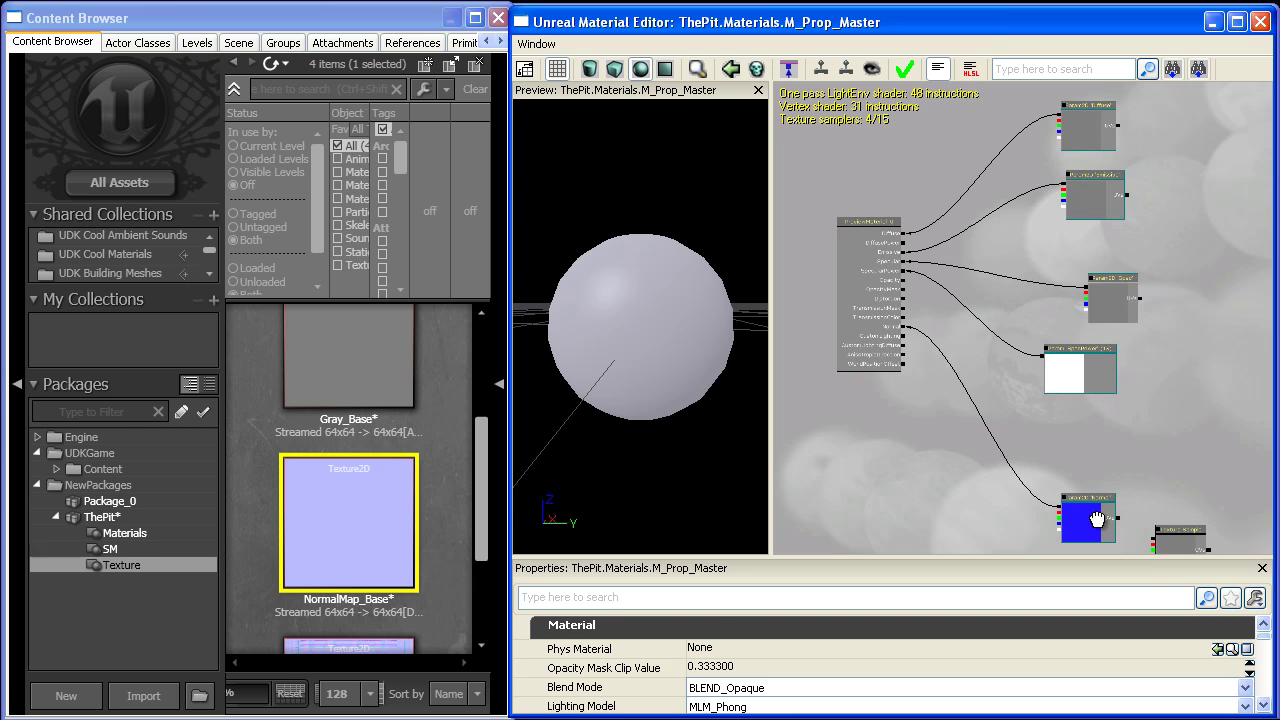
Step: Arrange the Diffuse, Emissive, Spec, SpecPower and Normal parameter nodes in an evenly spaced vertical column beside the material node
{"action": "left_click_drag", "start_coordinate": [1097, 518], "coordinate": [1115, 482]}
{"action": "left_click_drag", "start_coordinate": [1079, 366], "coordinate": [1115, 394]}
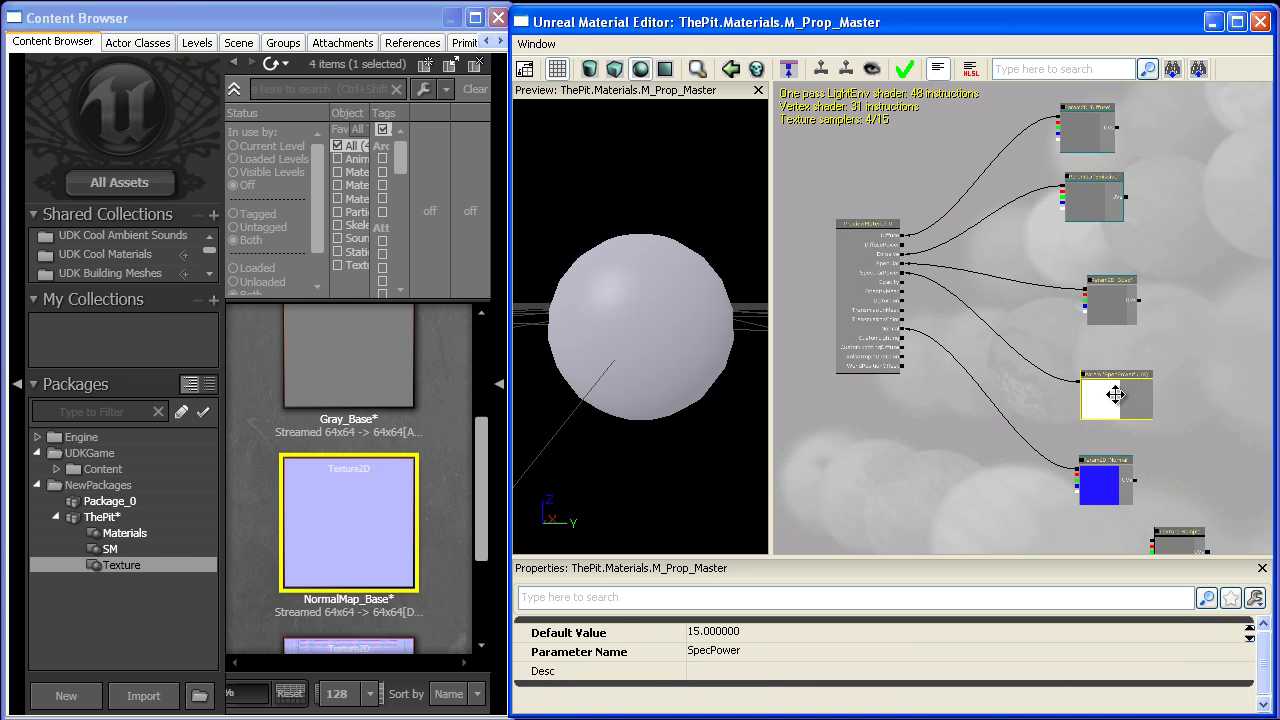
{"action": "left_click_drag", "start_coordinate": [1100, 319], "coordinate": [1091, 299]}
{"action": "left_click_drag", "start_coordinate": [1092, 198], "coordinate": [1110, 200]}
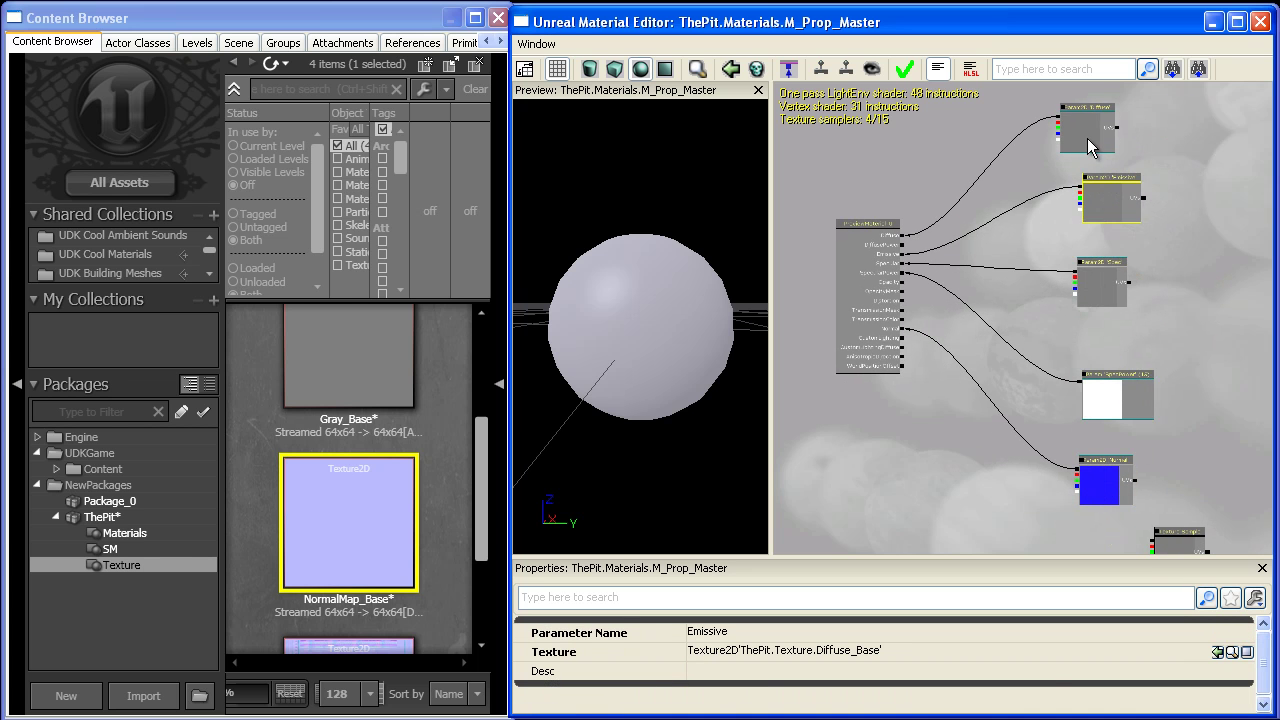
{"action": "left_click_drag", "start_coordinate": [1089, 127], "coordinate": [1111, 108]}
{"action": "left_click_drag", "start_coordinate": [1110, 204], "coordinate": [1097, 194]}
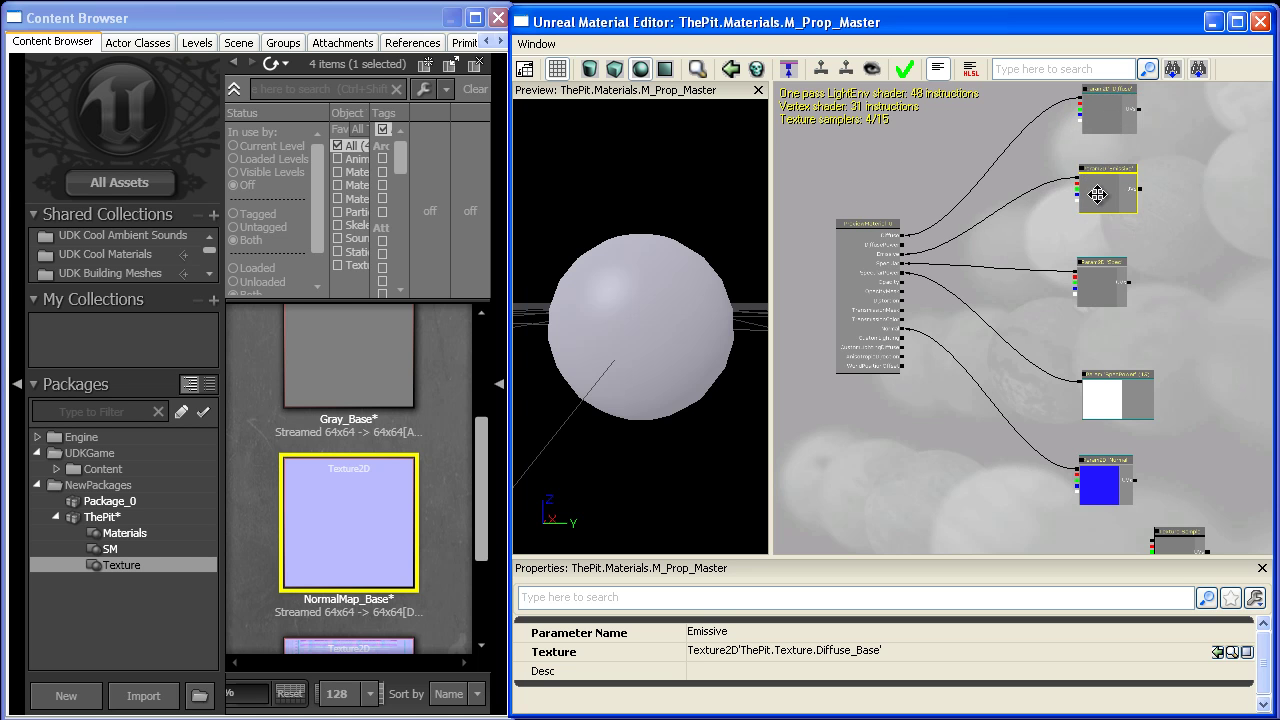
{"action": "left_click_drag", "start_coordinate": [964, 380], "coordinate": [960, 414]}
{"action": "left_click_drag", "start_coordinate": [1095, 423], "coordinate": [1088, 418]}
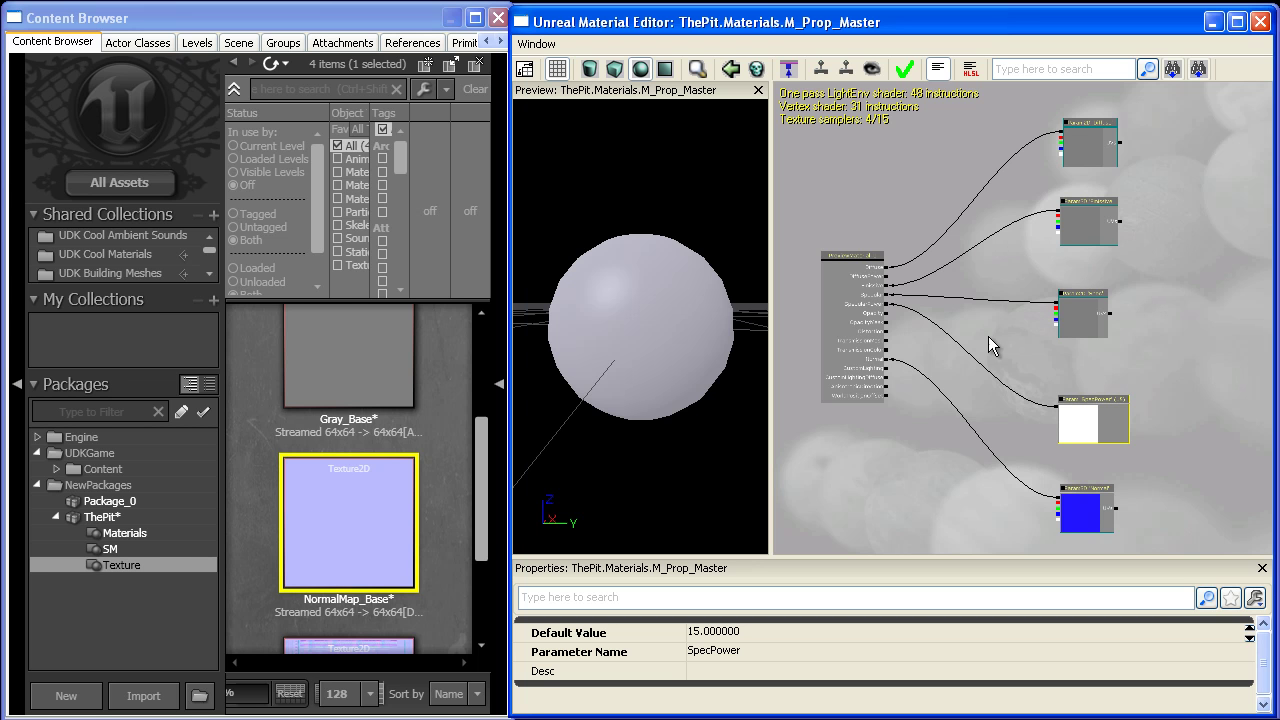
{"action": "left_click_drag", "start_coordinate": [1157, 390], "coordinate": [1130, 349]}
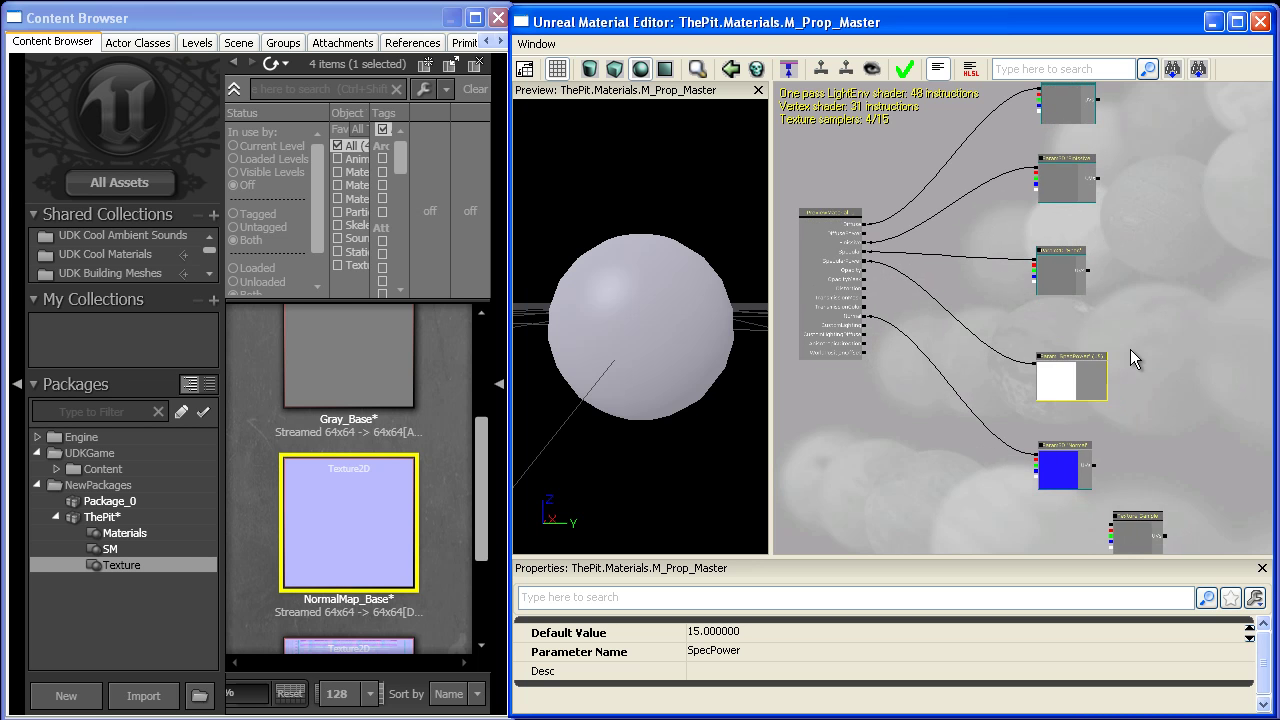
Step: Move the Normal parameter node slightly down in the node column and orbit the preview sphere
{"action": "left_click_drag", "start_coordinate": [1116, 401], "coordinate": [1076, 421]}
{"action": "scroll", "coordinate": [1076, 340], "scroll_direction": "up", "scroll_amount": 2}
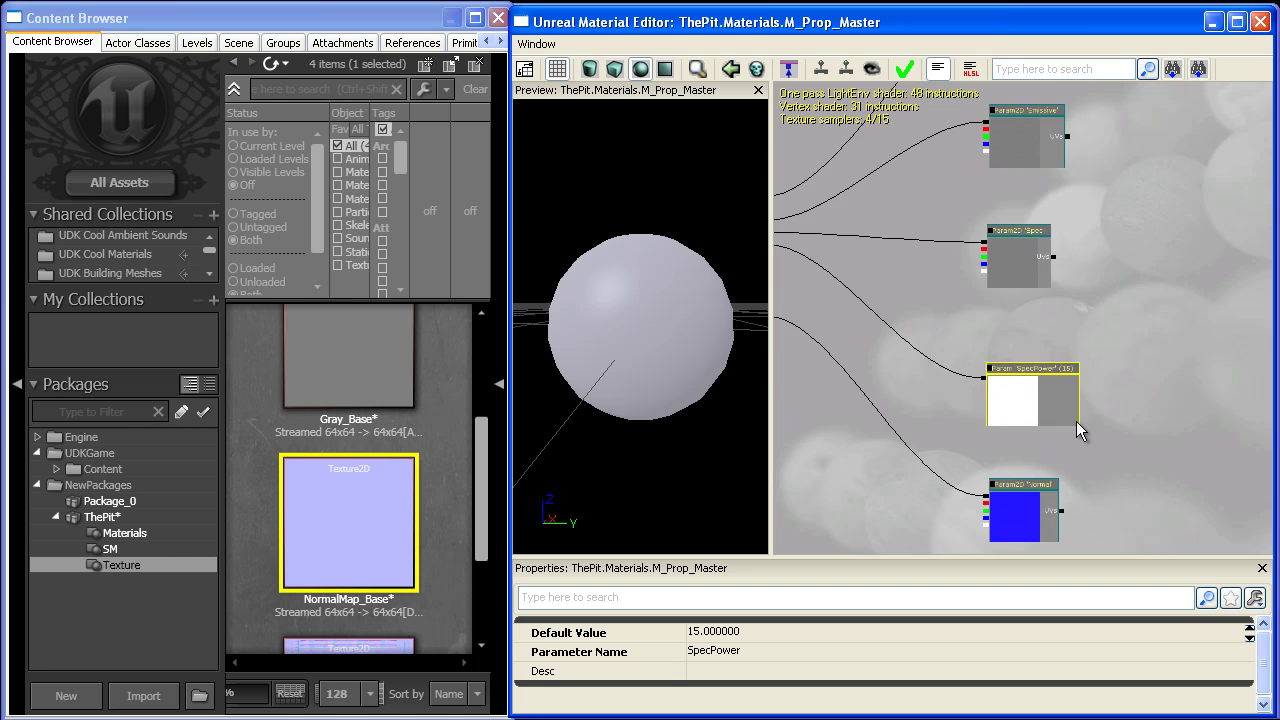
{"action": "scroll", "coordinate": [1076, 425], "scroll_direction": "down", "scroll_amount": 3}
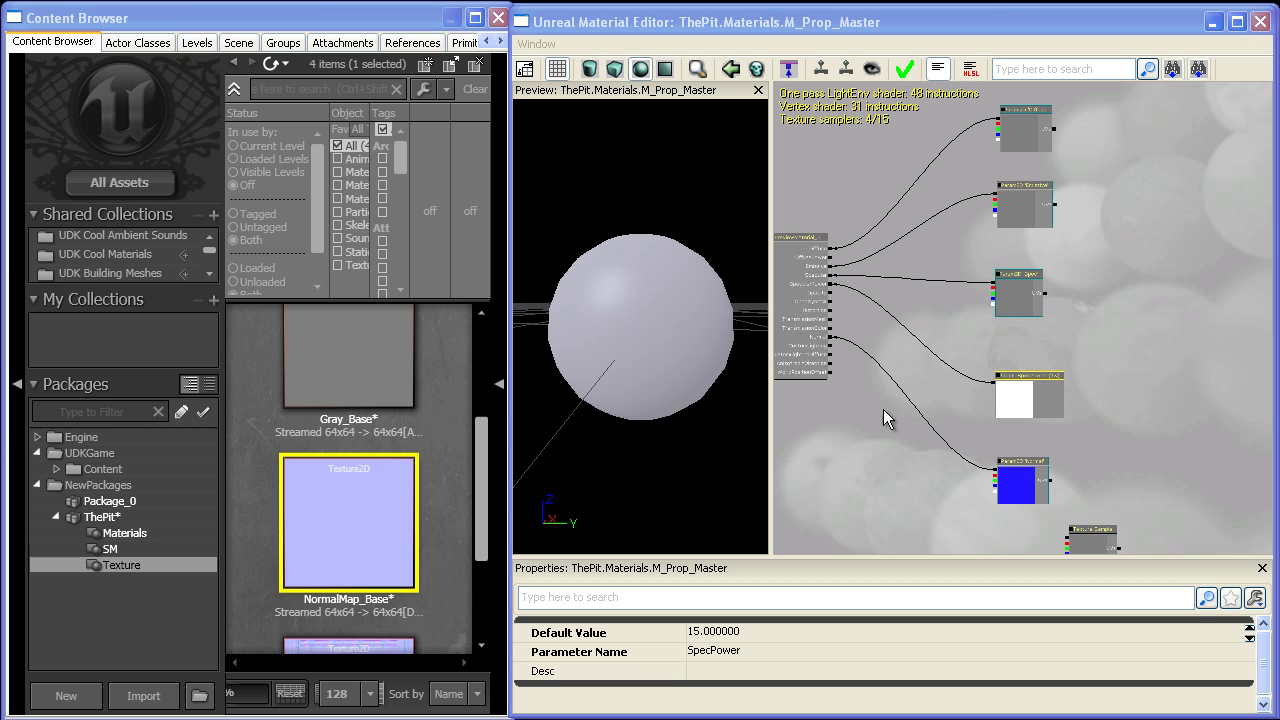
{"action": "left_click_drag", "start_coordinate": [883, 409], "coordinate": [938, 291]}
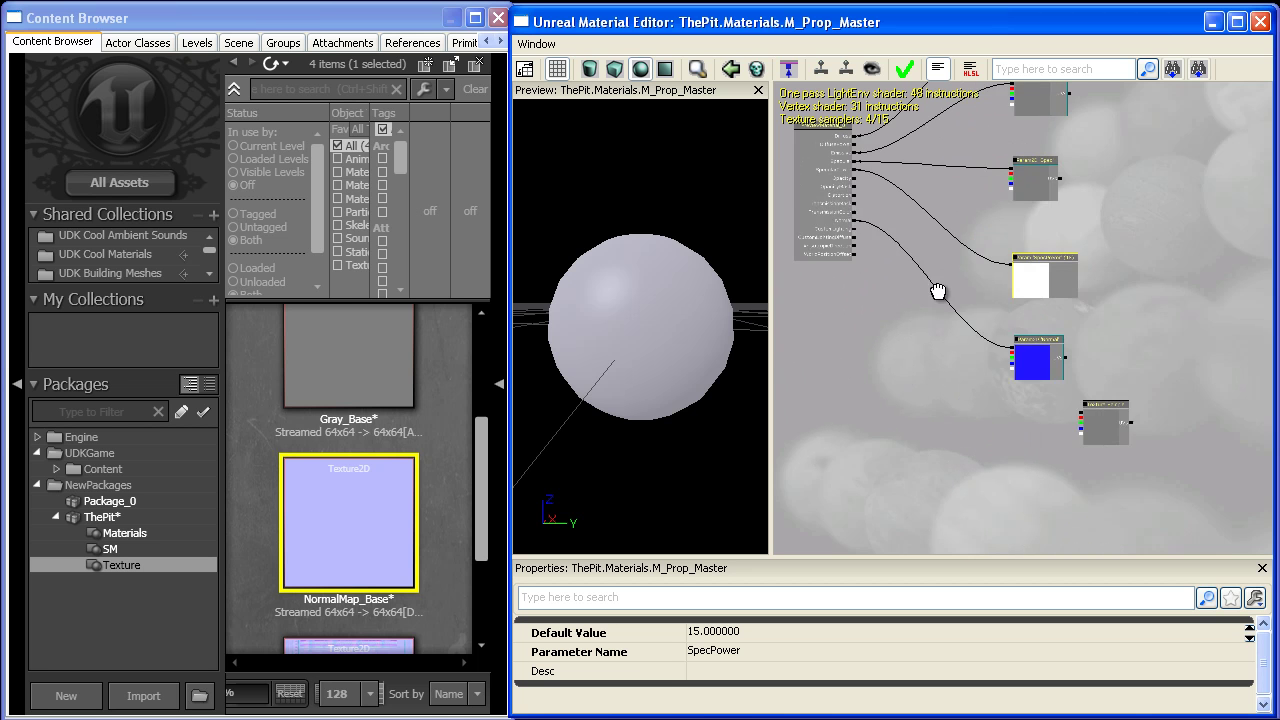
{"action": "scroll", "coordinate": [935, 318], "scroll_direction": "up", "scroll_amount": 1}
{"action": "left_click", "coordinate": [1038, 343]}
{"action": "mouse_move", "coordinate": [1036, 361]}
{"action": "left_mouse_down", "text": "ctrl"}
{"action": "mouse_move", "coordinate": [1048, 349]}
{"action": "mouse_move", "coordinate": [1034, 369]}
{"action": "left_mouse_up", "text": "ctrl"}
{"action": "left_click_drag", "start_coordinate": [1007, 312], "coordinate": [1078, 436]}
{"action": "right_click_drag", "start_coordinate": [659, 393], "coordinate": [671, 357]}
{"action": "left_click_drag", "start_coordinate": [671, 357], "coordinate": [730, 442]}
{"action": "scroll", "coordinate": [651, 443], "scroll_direction": "down", "scroll_amount": 3}
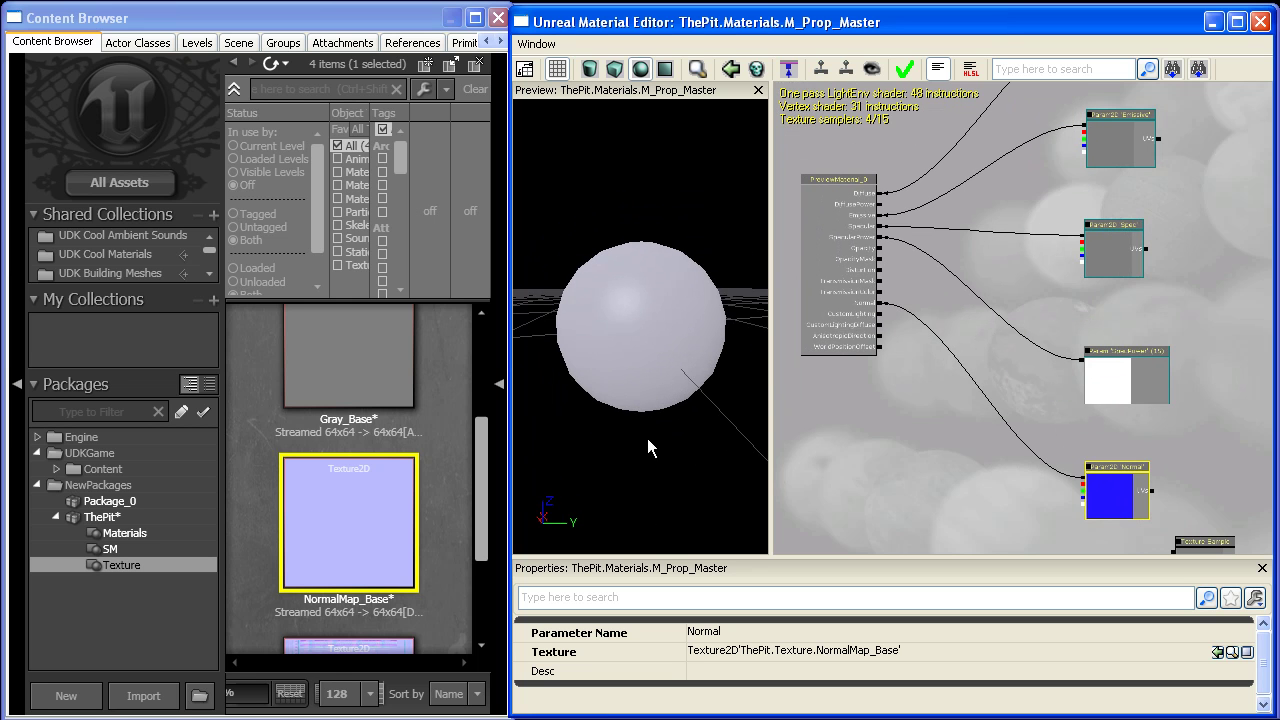
Step: Spread the Diffuse, Emissive and Spec parameter nodes farther apart and away from the material node
{"action": "left_click_drag", "start_coordinate": [1162, 254], "coordinate": [1043, 477]}
{"action": "scroll", "coordinate": [1026, 449], "scroll_direction": "up", "scroll_amount": 2}
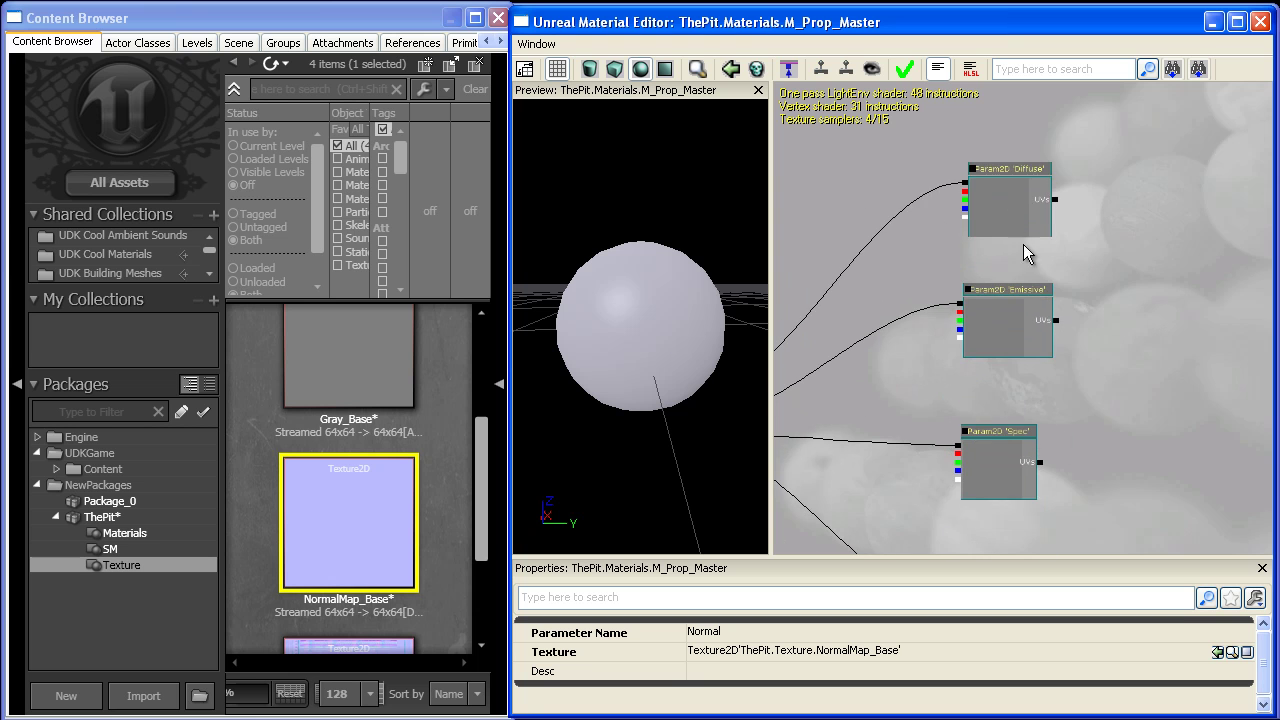
{"action": "left_click", "coordinate": [975, 228]}
{"action": "left_click_drag", "start_coordinate": [975, 228], "coordinate": [1021, 115], "text": "ctrl"}
{"action": "left_click", "coordinate": [1008, 302]}
{"action": "left_click_drag", "start_coordinate": [1005, 308], "coordinate": [1098, 228], "text": "ctrl"}
{"action": "left_click_drag", "start_coordinate": [1001, 418], "coordinate": [1014, 298]}
{"action": "left_click", "coordinate": [993, 340], "text": "ctrl"}
{"action": "left_click_drag", "start_coordinate": [993, 340], "coordinate": [1134, 313], "text": "ctrl"}
Step: Move the SpecPower, Normal and spare Texture Sample nodes outward and down to continue the wider column
{"action": "left_click", "coordinate": [1036, 305]}
{"action": "left_click_drag", "start_coordinate": [1090, 361], "coordinate": [1111, 229]}
{"action": "left_click", "coordinate": [1023, 322]}
{"action": "left_click_drag", "start_coordinate": [1018, 322], "coordinate": [1163, 378], "text": "ctrl"}
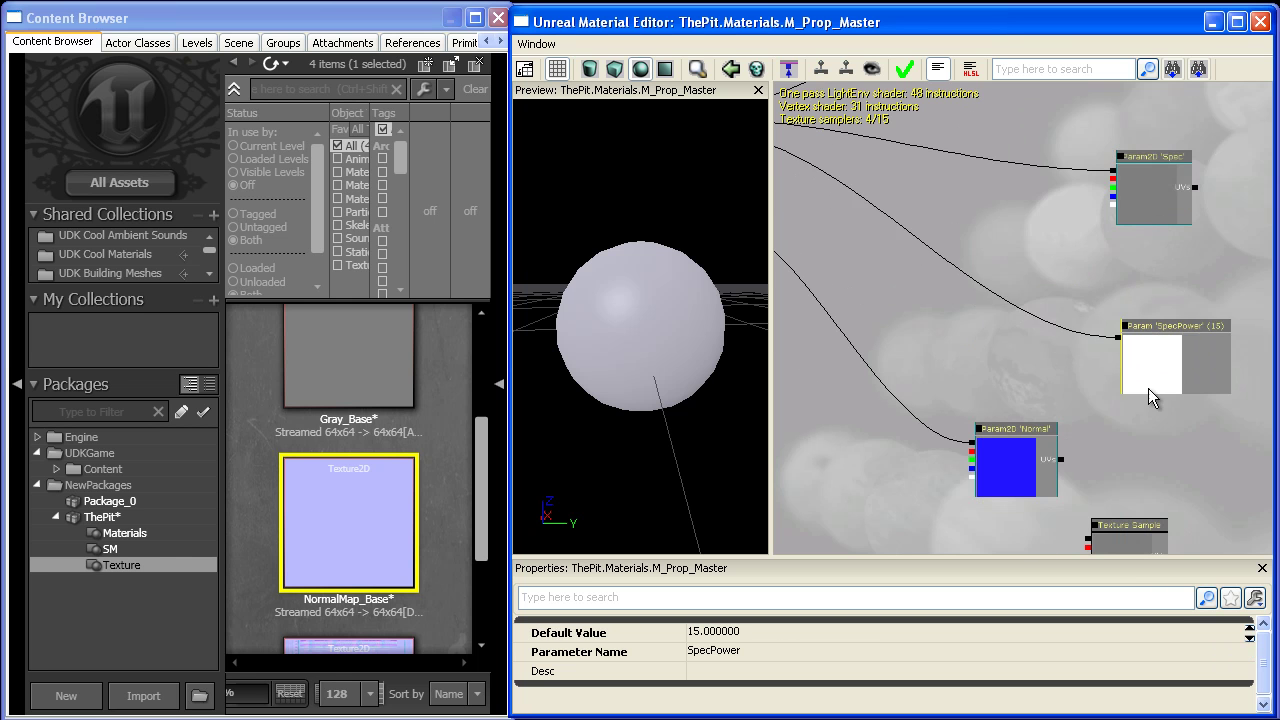
{"action": "left_click_drag", "start_coordinate": [1128, 446], "coordinate": [1098, 336]}
{"action": "left_click", "coordinate": [1088, 446]}
{"action": "left_click_drag", "start_coordinate": [1088, 446], "coordinate": [1186, 558], "text": "ctrl"}
{"action": "left_click", "coordinate": [975, 300]}
{"action": "left_click_drag", "start_coordinate": [975, 300], "coordinate": [1152, 399], "text": "ctrl"}
Step: Move the Spec parameter node slightly up, closer to the Emissive node
{"action": "left_click_drag", "start_coordinate": [1083, 302], "coordinate": [1048, 528]}
{"action": "scroll", "coordinate": [1060, 536], "scroll_direction": "down", "scroll_amount": 4}
{"action": "left_click", "coordinate": [1064, 265]}
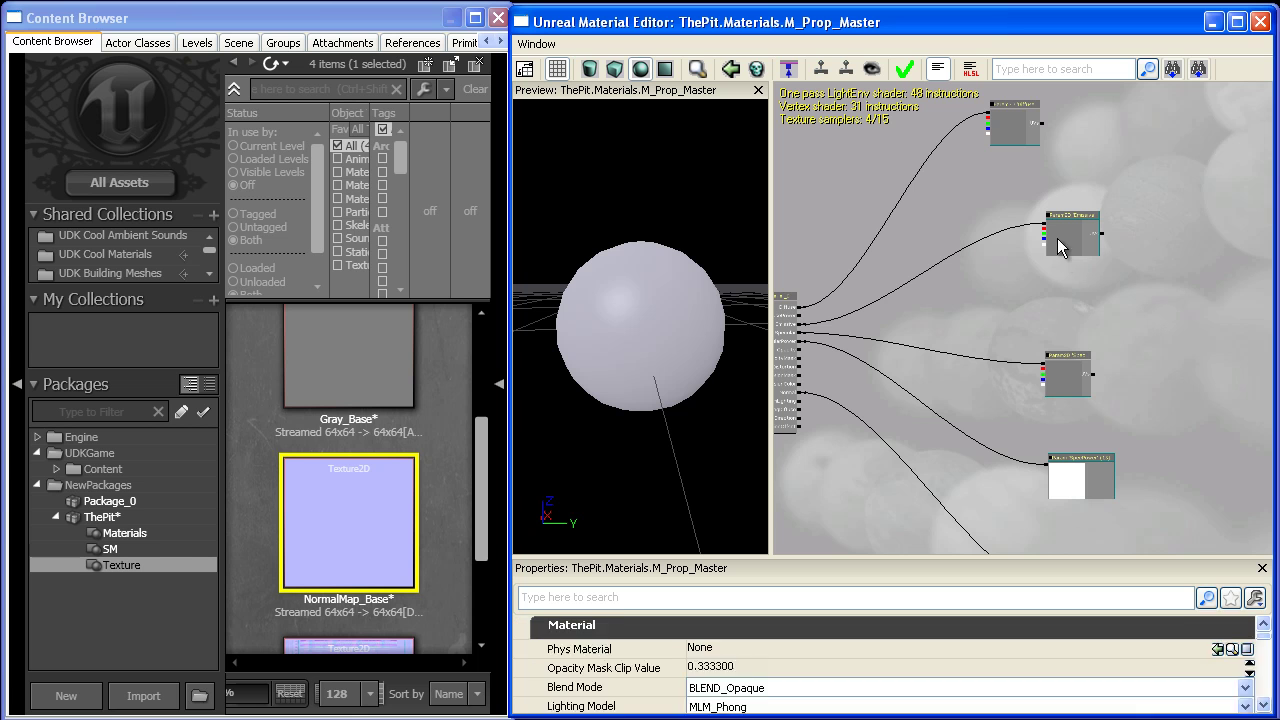
{"action": "left_click", "coordinate": [1057, 238]}
{"action": "left_click", "coordinate": [1077, 366]}
{"action": "left_click_drag", "start_coordinate": [1077, 366], "coordinate": [1080, 354], "text": "ctrl"}
{"action": "left_click", "coordinate": [1062, 250]}
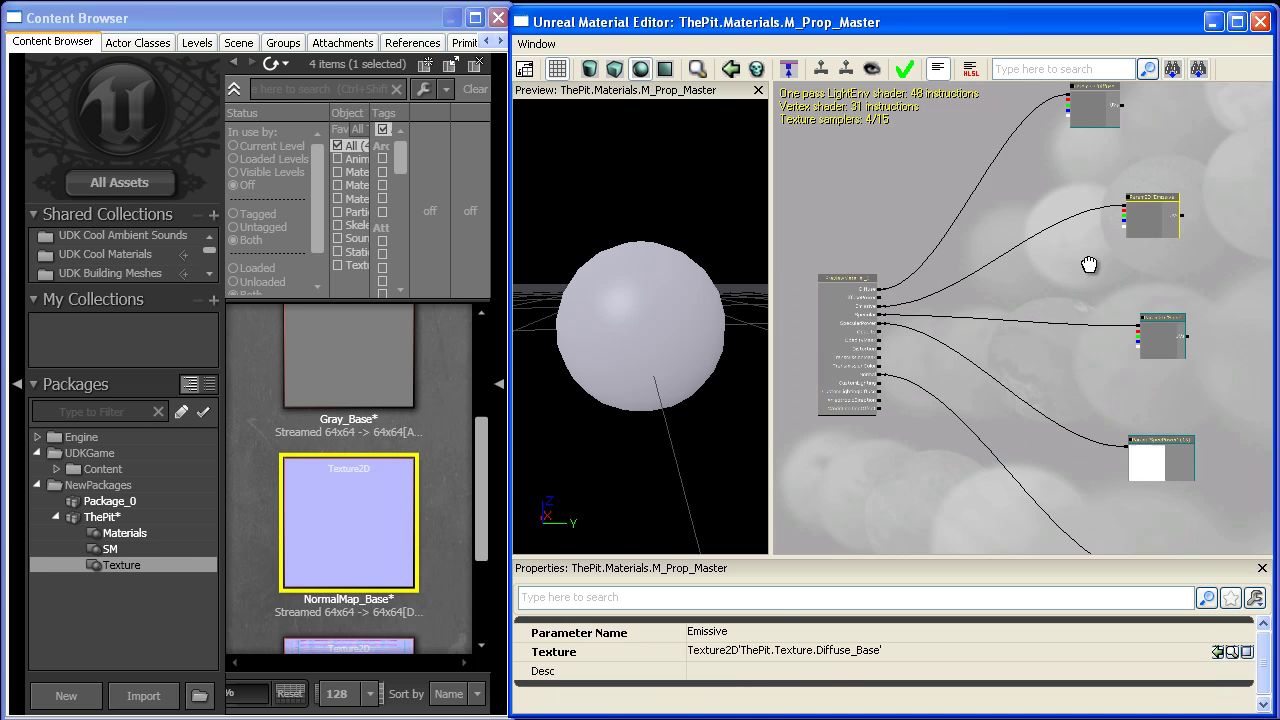
Step: Add a StaticSwitchParameter node and place it between the material node and the Emissive parameter node
{"action": "scroll", "coordinate": [1189, 300], "scroll_direction": "up", "scroll_amount": 3}
{"action": "scroll", "coordinate": [990, 290], "scroll_direction": "up", "scroll_amount": 2}
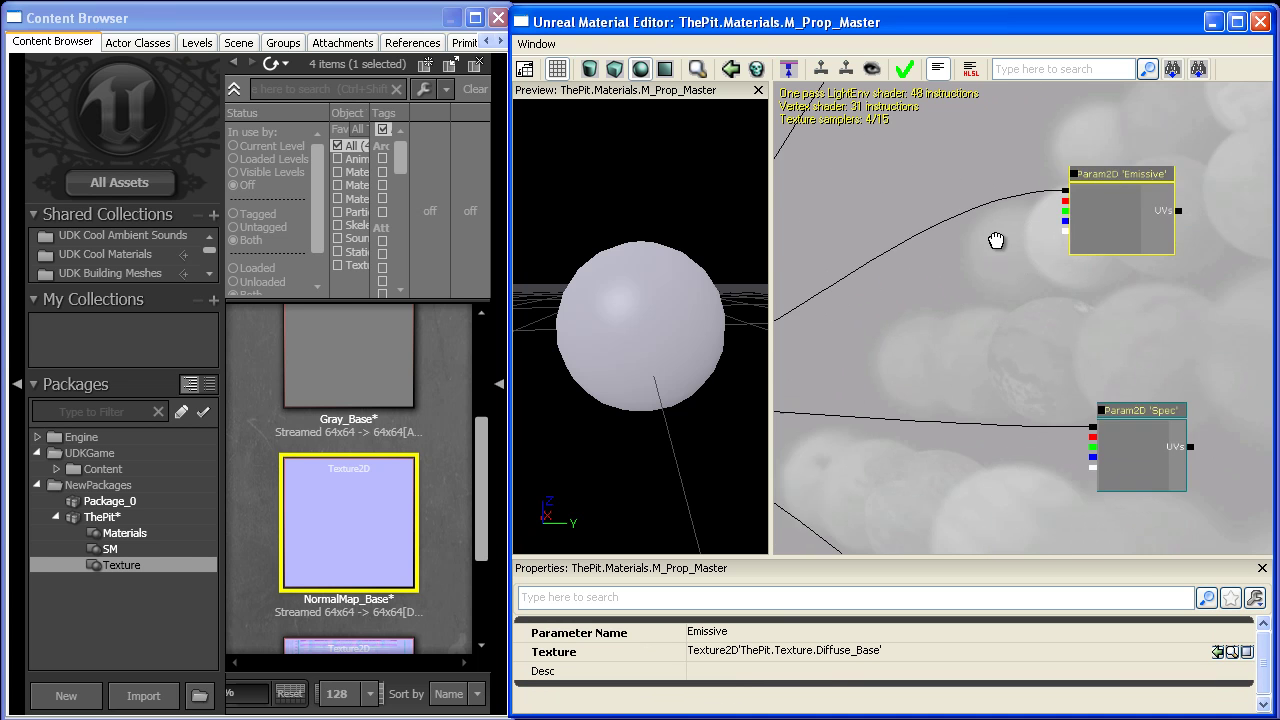
{"action": "right_click", "coordinate": [835, 192]}
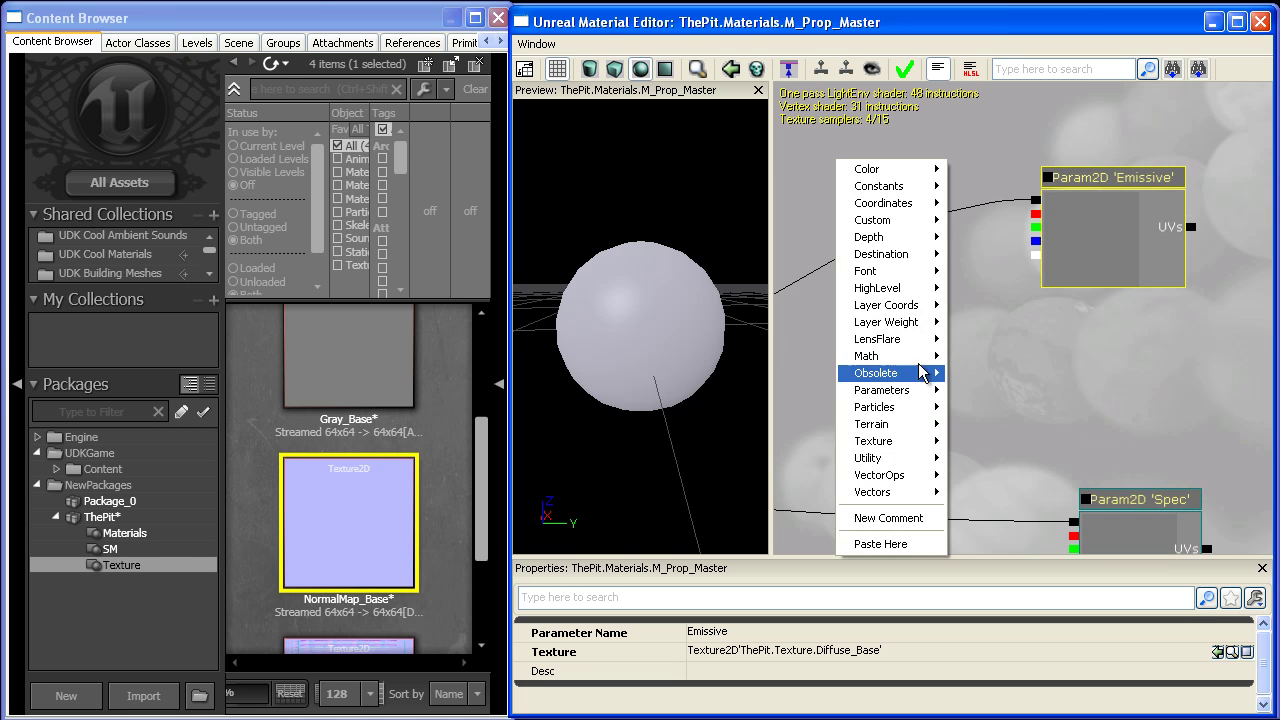
{"action": "mouse_move", "coordinate": [905, 392]}
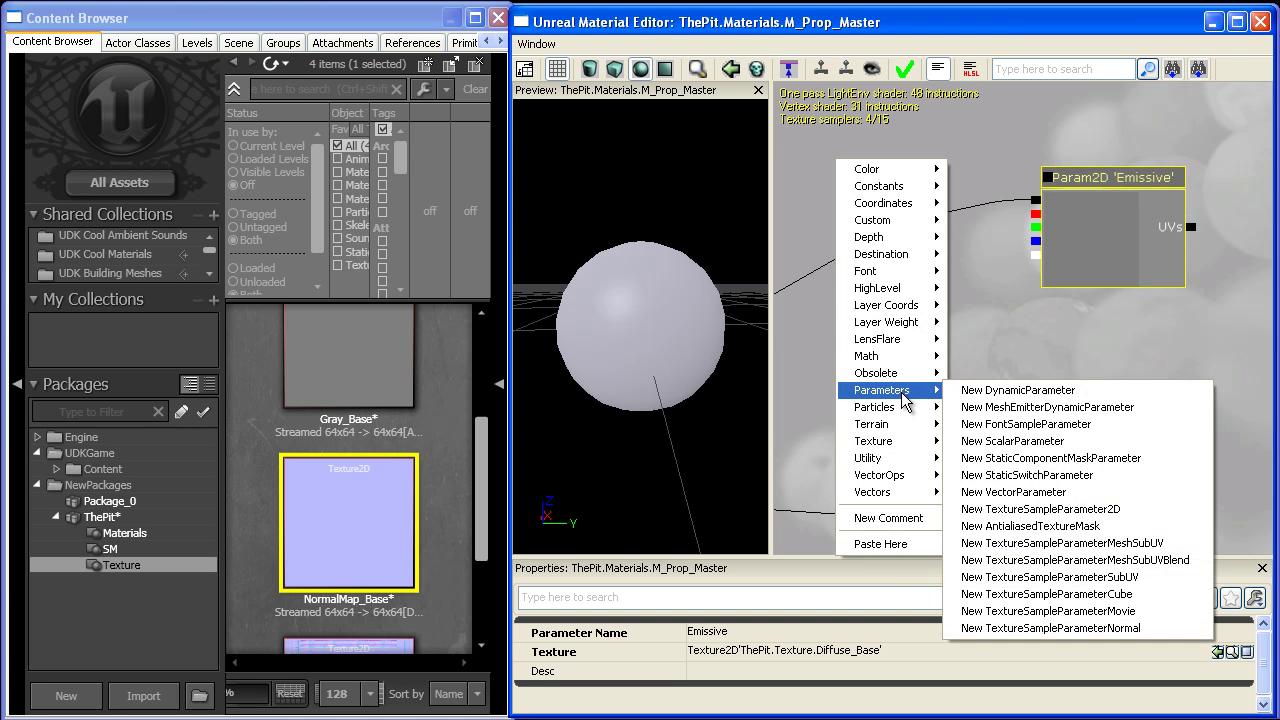
{"action": "left_click", "coordinate": [1027, 478]}
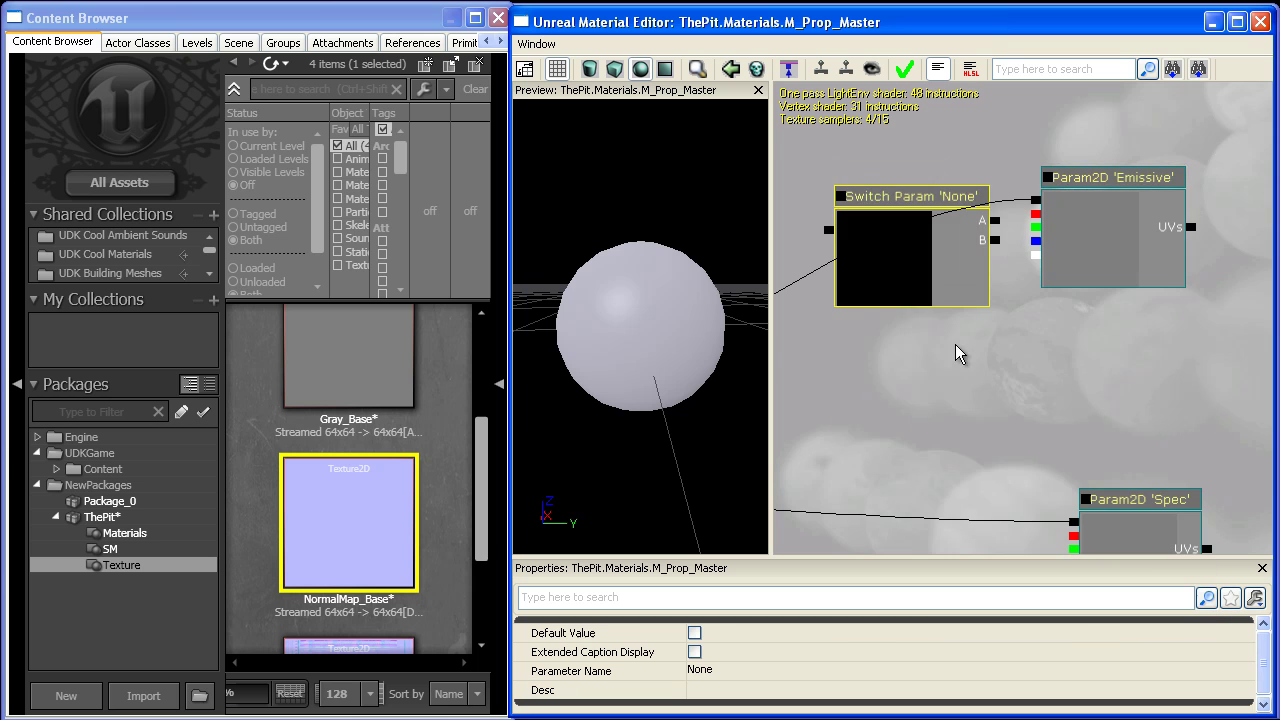
{"action": "left_click_drag", "start_coordinate": [914, 260], "coordinate": [912, 370], "text": "ctrl"}
{"action": "left_click_drag", "start_coordinate": [984, 389], "coordinate": [1136, 353]}
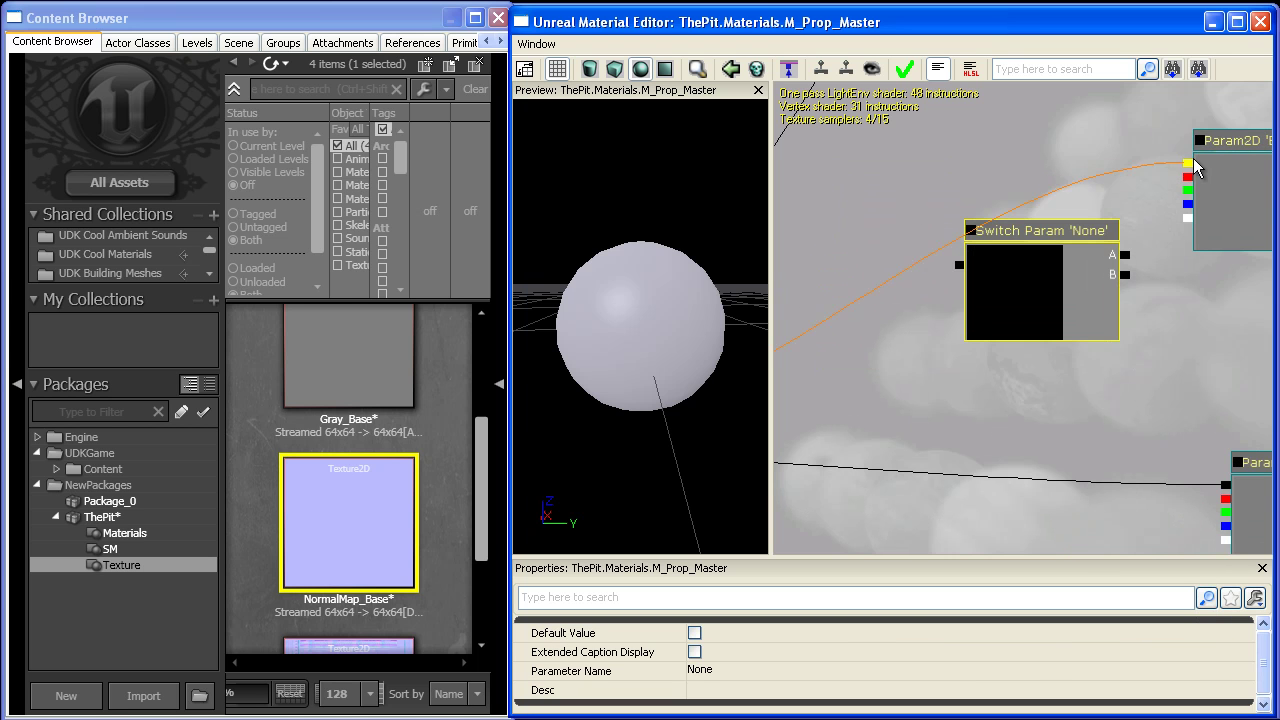
Step: Connect the Emissive texture parameter to the switch's A input and the switch's output to the material's Emissive input
{"action": "left_click_drag", "start_coordinate": [1188, 163], "coordinate": [1088, 320]}
{"action": "left_click_drag", "start_coordinate": [1141, 370], "coordinate": [1268, 306]}
{"action": "left_click_drag", "start_coordinate": [1017, 323], "coordinate": [1062, 262]}
{"action": "scroll", "coordinate": [1062, 262], "scroll_direction": "down", "scroll_amount": 5}
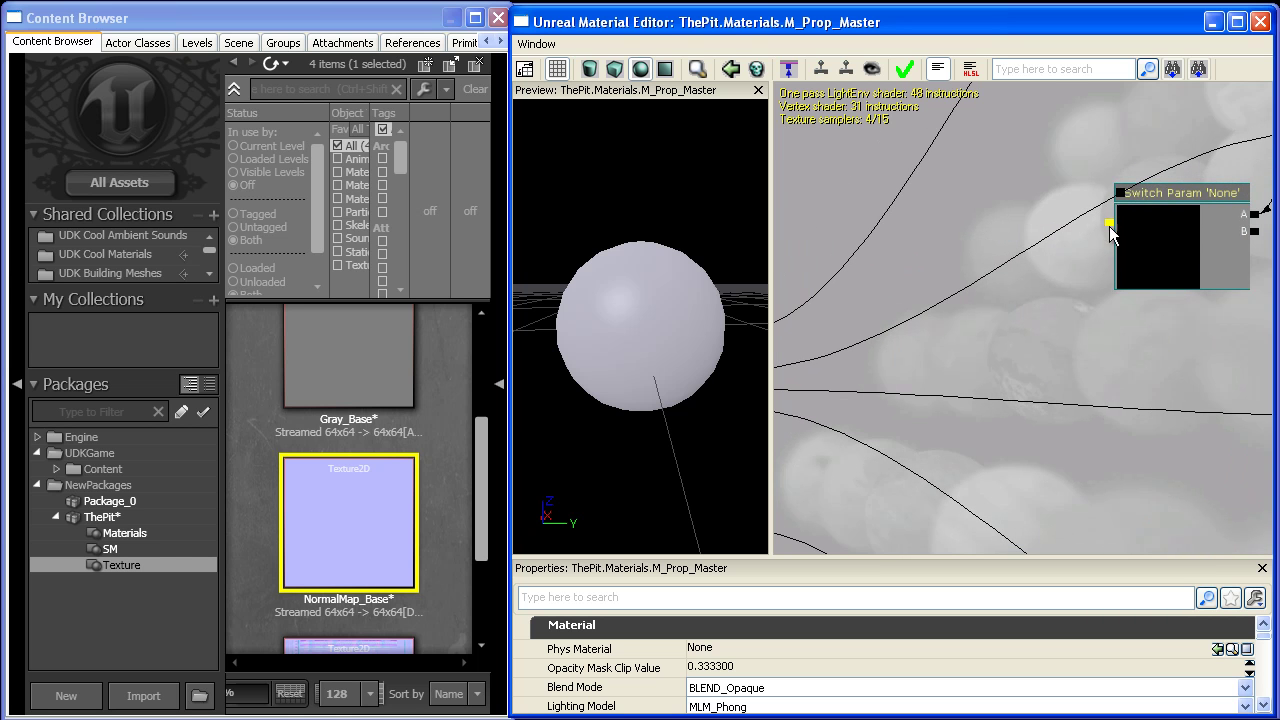
{"action": "left_click_drag", "start_coordinate": [1108, 223], "coordinate": [985, 377]}
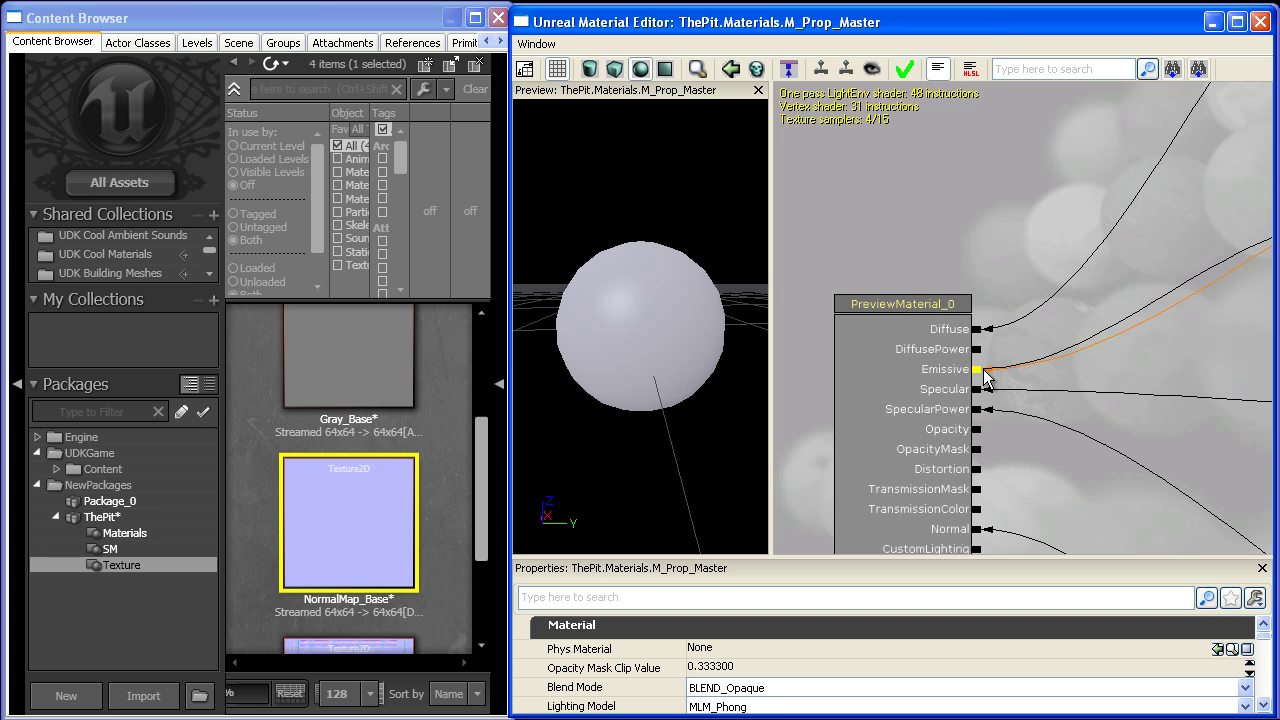
Step: Examine the switch node's A and B inputs, its wiring to the Emissive parameter, and the preview sphere
{"action": "left_click_drag", "start_coordinate": [1157, 314], "coordinate": [872, 360]}
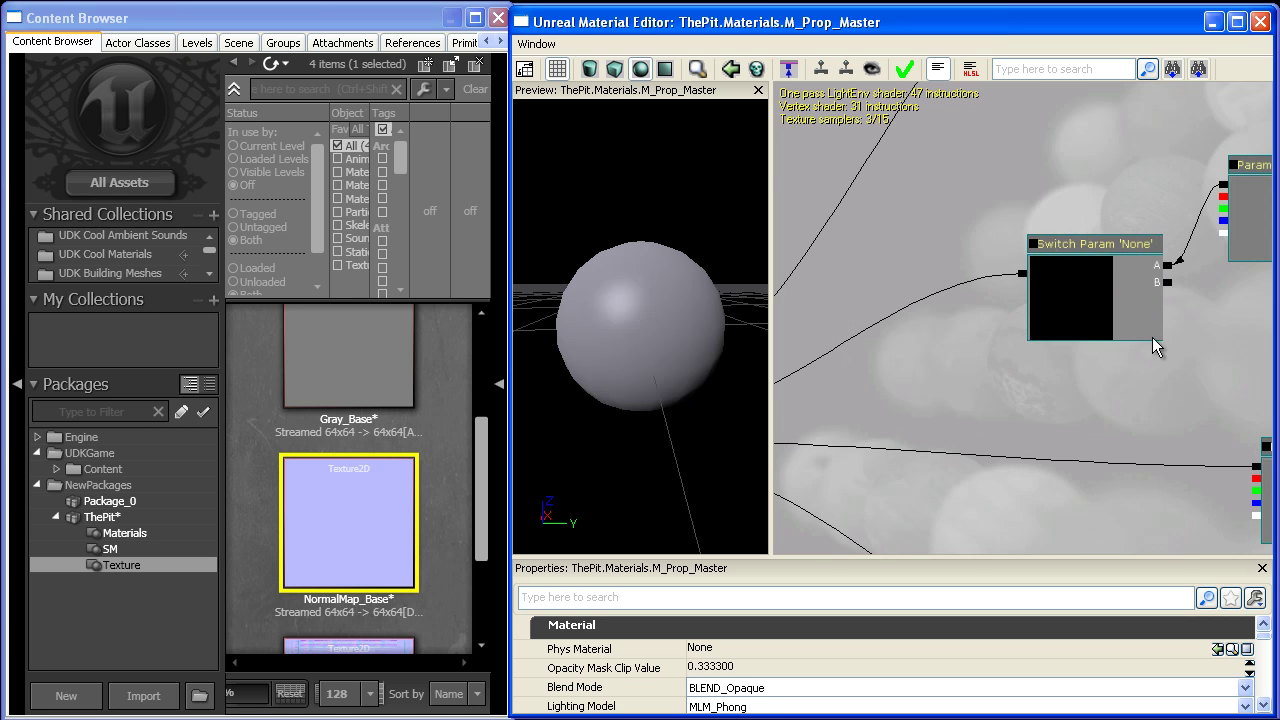
{"action": "left_click_drag", "start_coordinate": [1152, 337], "coordinate": [1050, 372]}
{"action": "left_click_drag", "start_coordinate": [633, 376], "coordinate": [640, 345]}
{"action": "scroll", "coordinate": [682, 300], "scroll_direction": "down", "scroll_amount": 3}
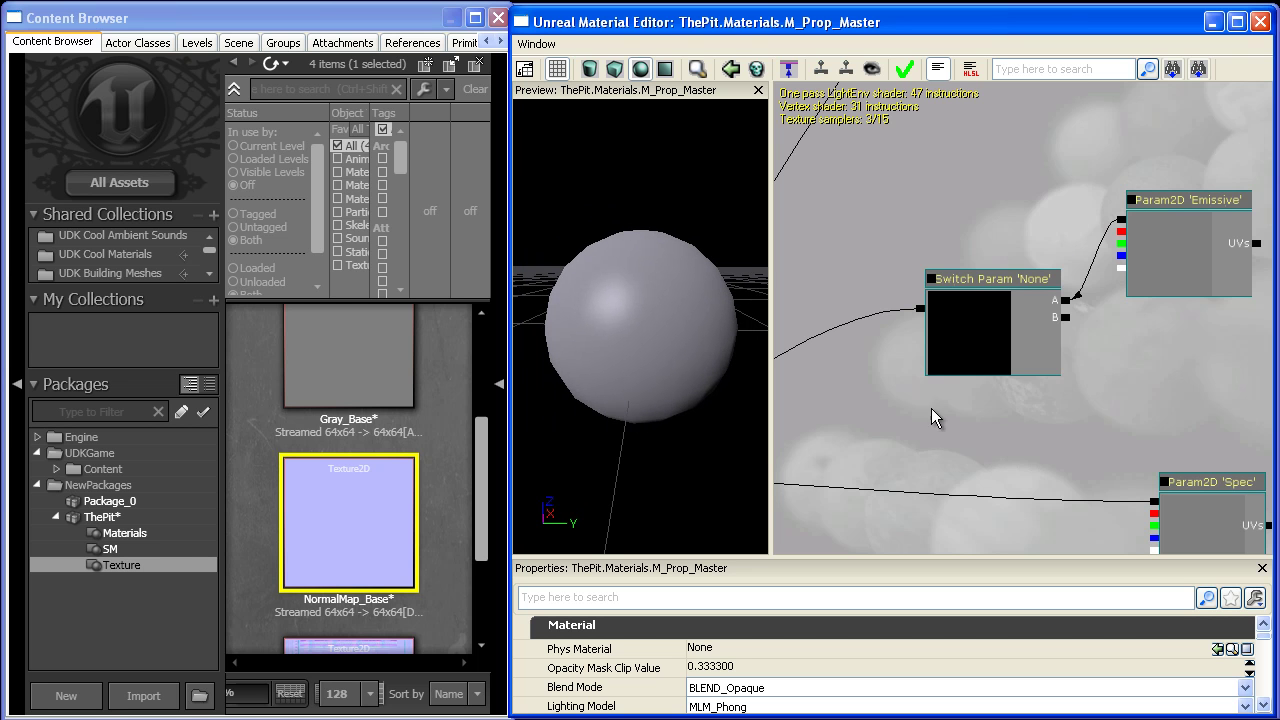
{"action": "left_click_drag", "start_coordinate": [931, 408], "coordinate": [852, 408]}
{"action": "scroll", "coordinate": [955, 376], "scroll_direction": "down", "scroll_amount": 2}
{"action": "scroll", "coordinate": [860, 425], "scroll_direction": "up", "scroll_amount": 3}
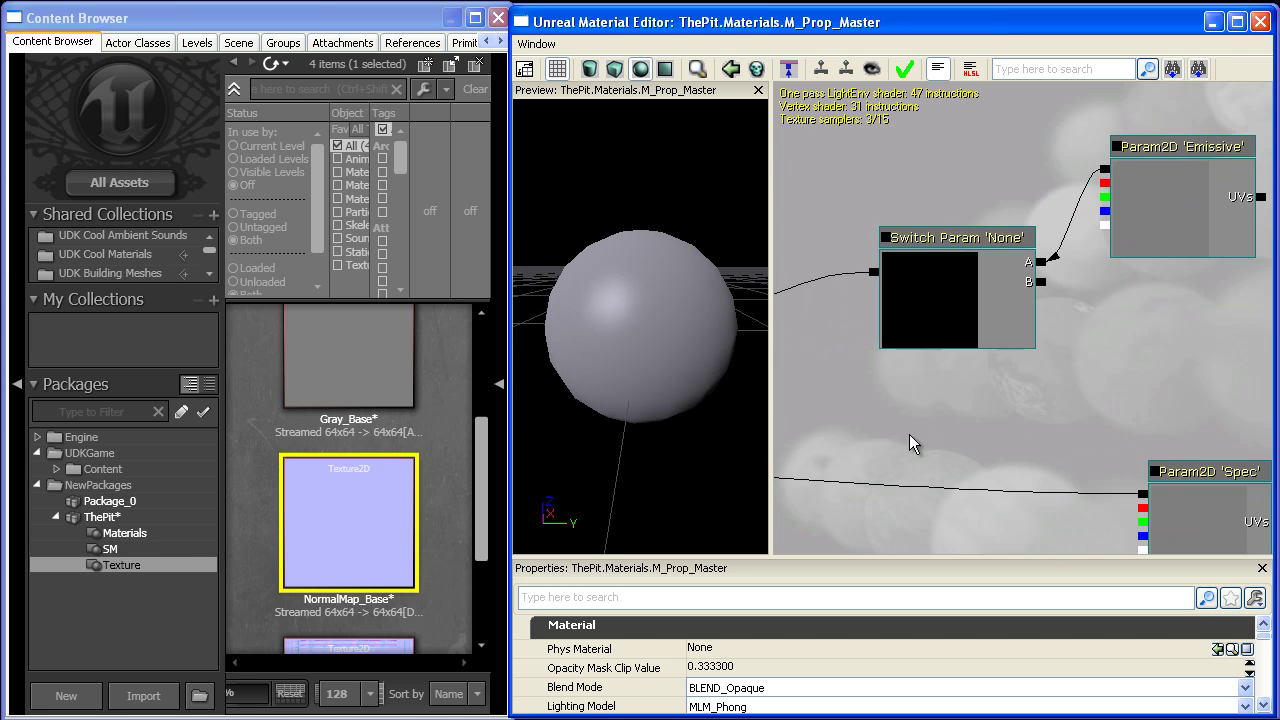
Step: Select the switch parameter node, check its link to the material's Emissive input, and open its Parameter Name for editing
{"action": "left_click", "coordinate": [928, 304]}
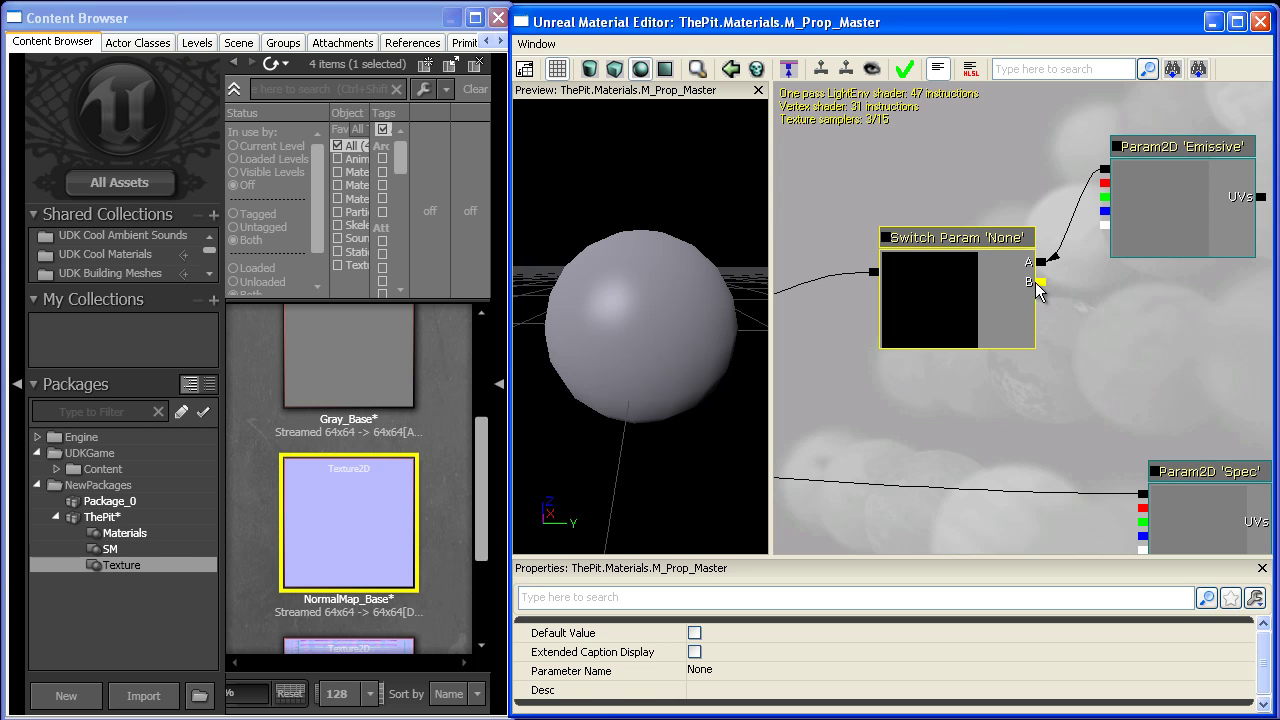
{"action": "left_click_drag", "start_coordinate": [970, 396], "coordinate": [1262, 273]}
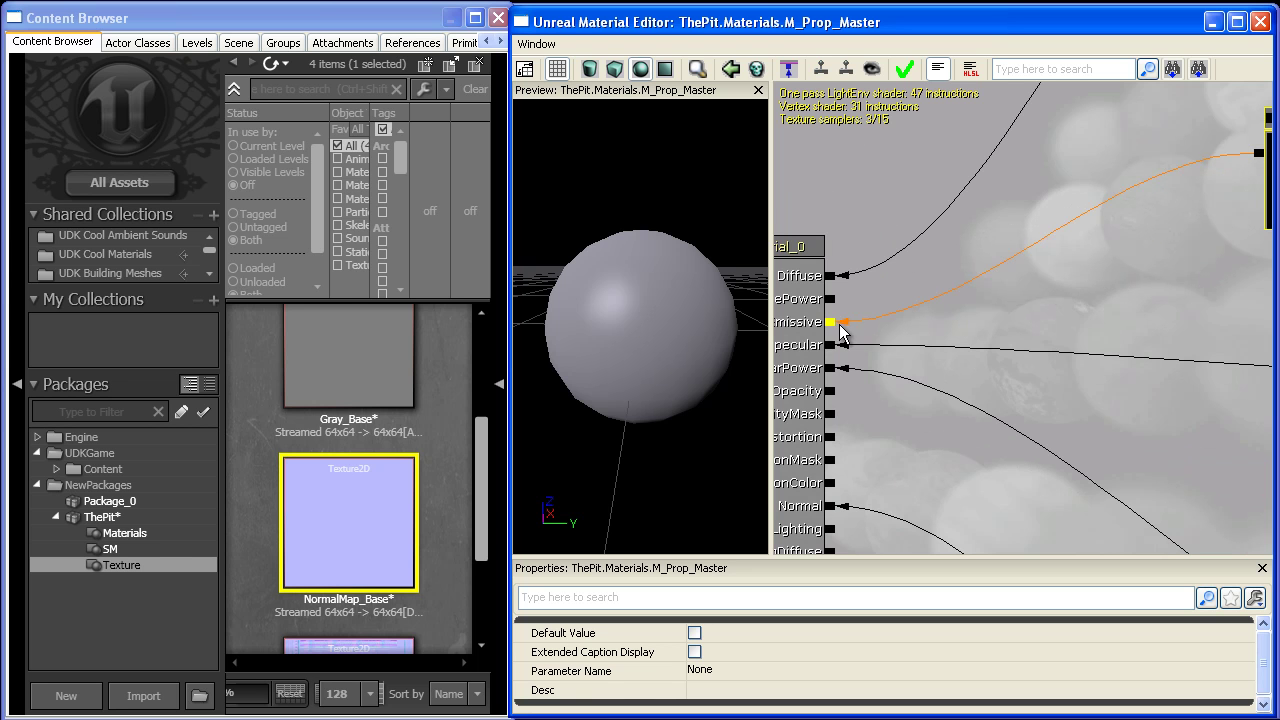
{"action": "left_click_drag", "start_coordinate": [1140, 246], "coordinate": [859, 327]}
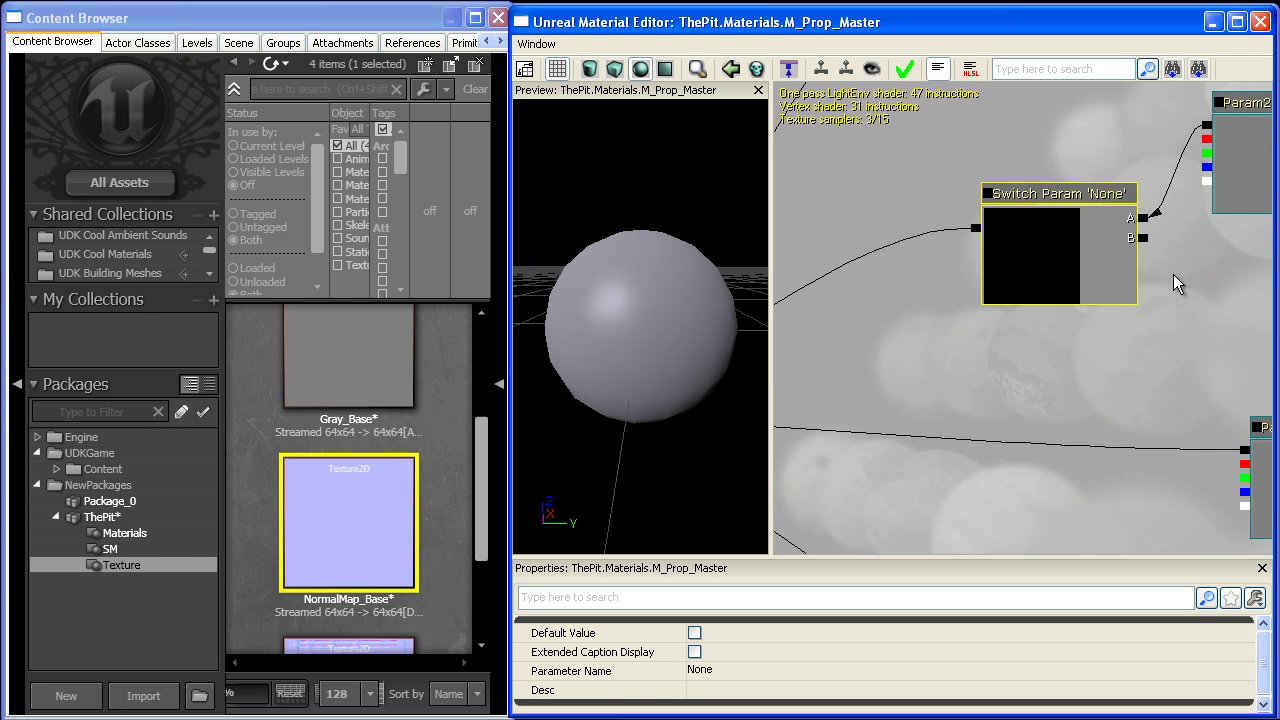
{"action": "left_click_drag", "start_coordinate": [1173, 274], "coordinate": [1025, 314]}
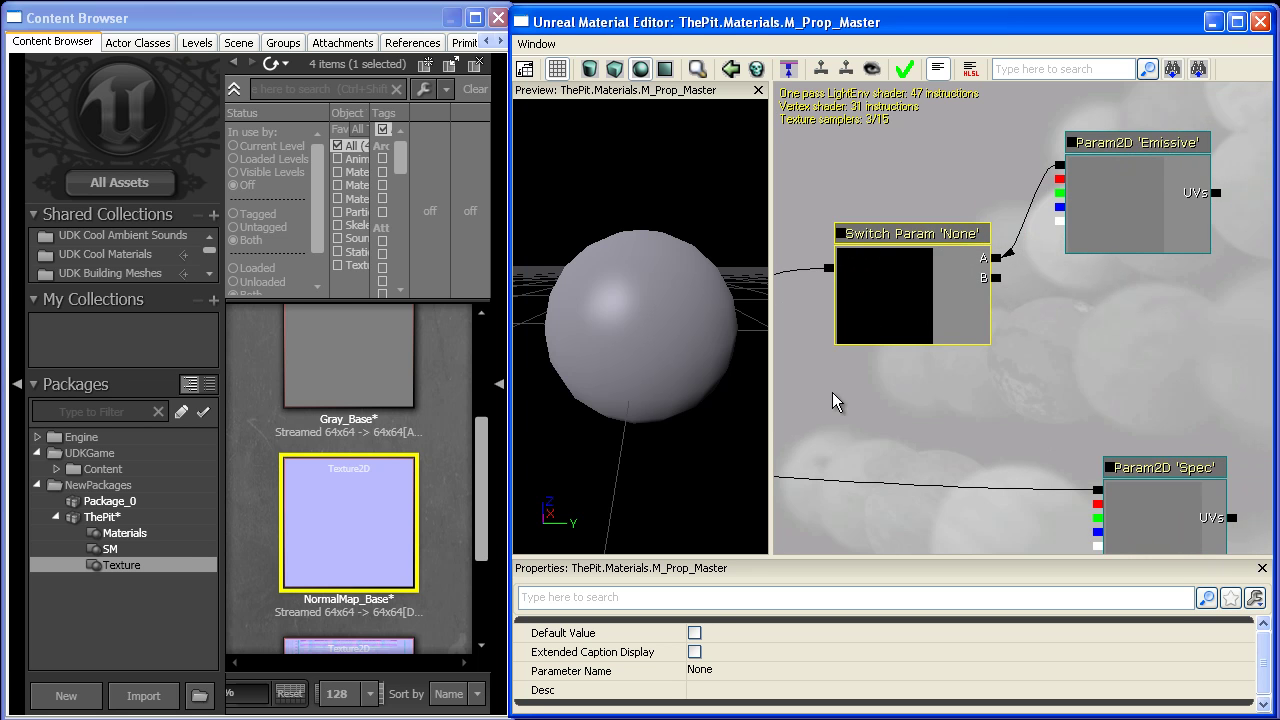
{"action": "left_click", "coordinate": [713, 670]}
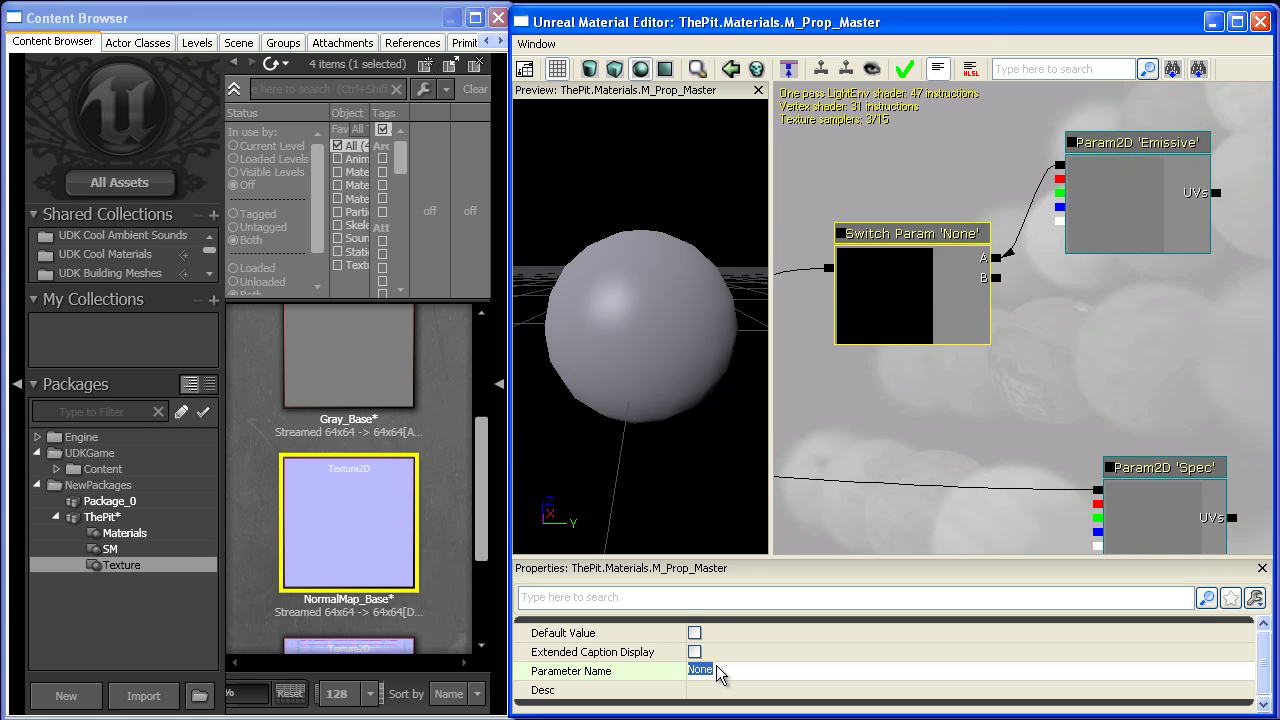